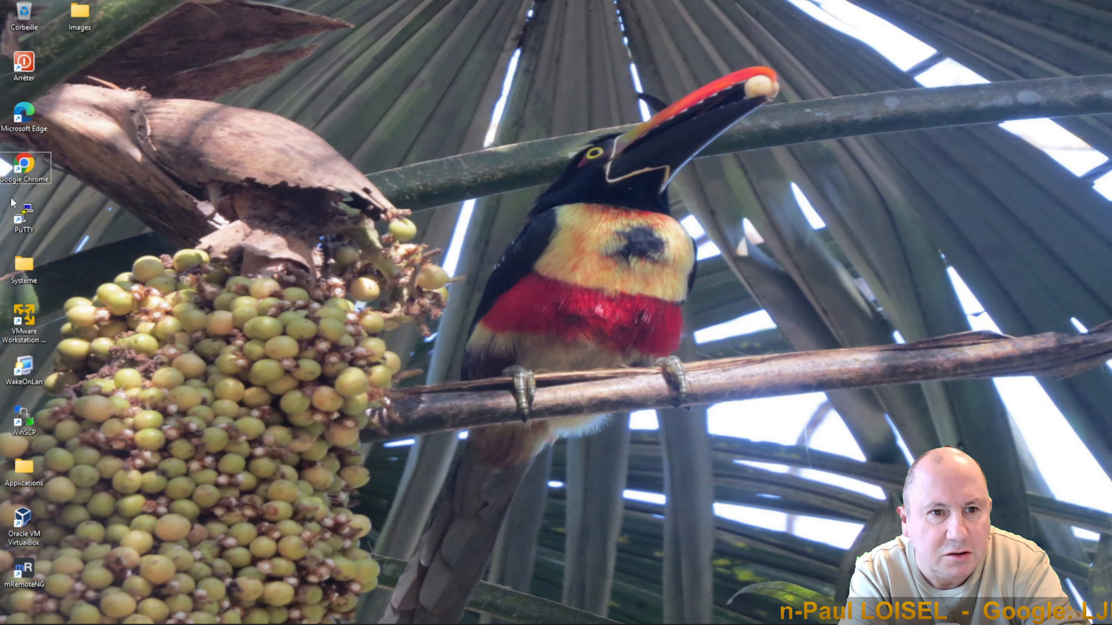
Step: Launch Chrome in an enlarged window and open the existing LJP-Infos report from the bookmarked Looker Studio
double_click(27, 177)
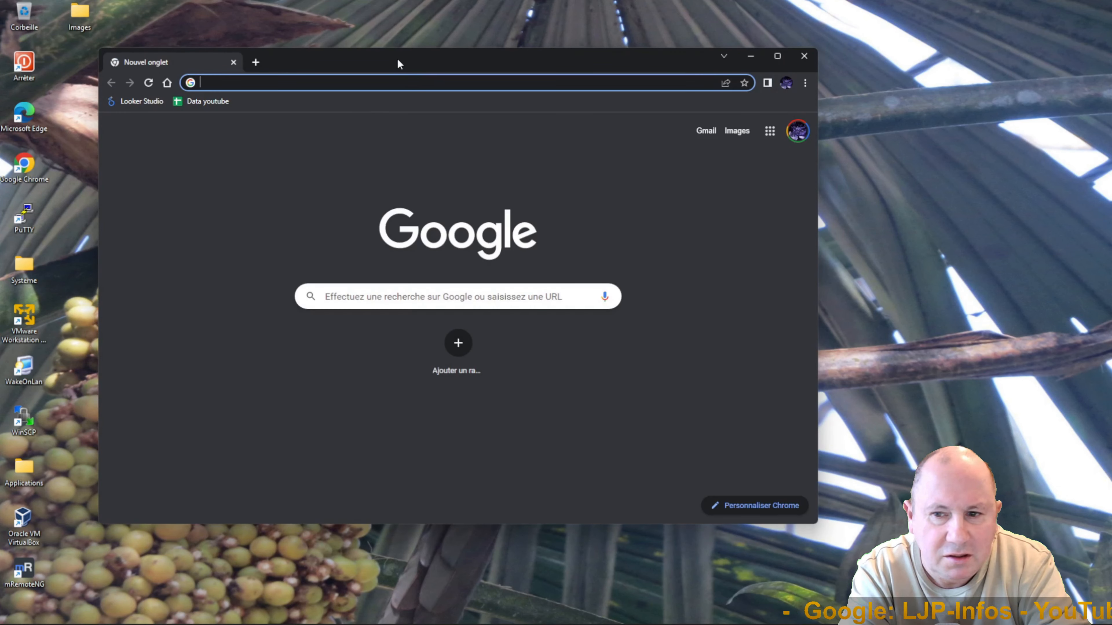
left_click_drag(397, 58, 372, 51)
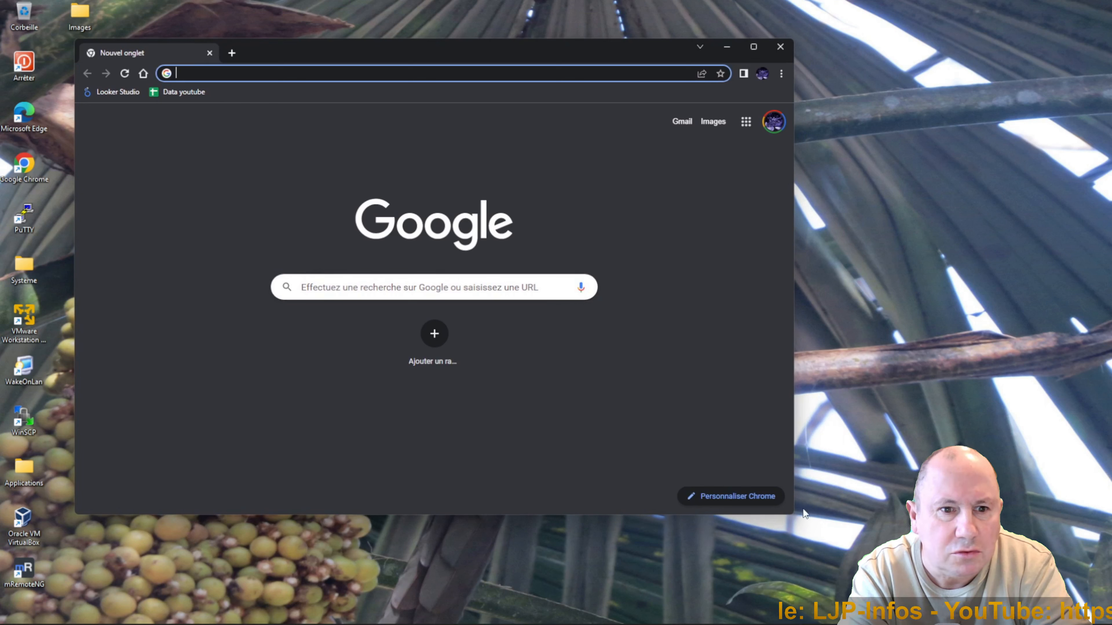
left_click_drag(794, 515, 1061, 578)
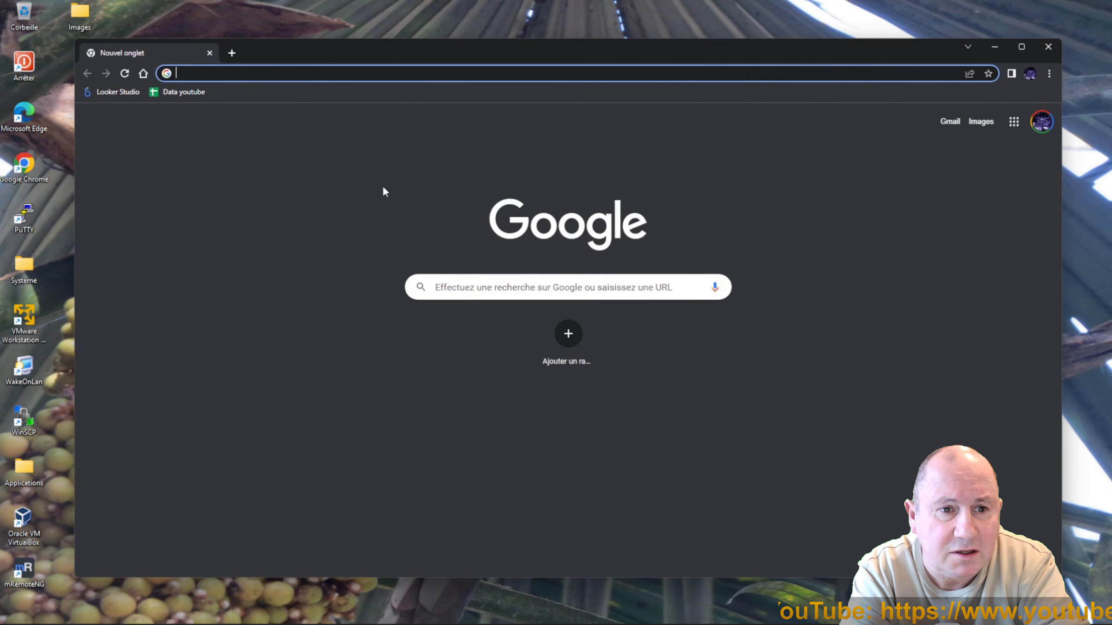
left_click(127, 96)
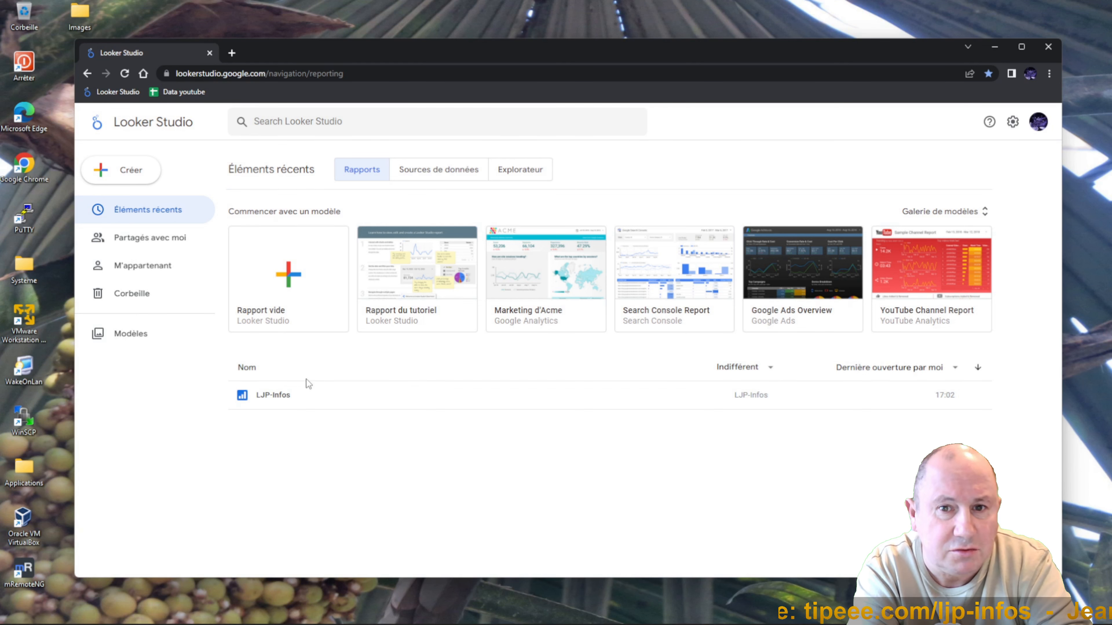
left_click(274, 396)
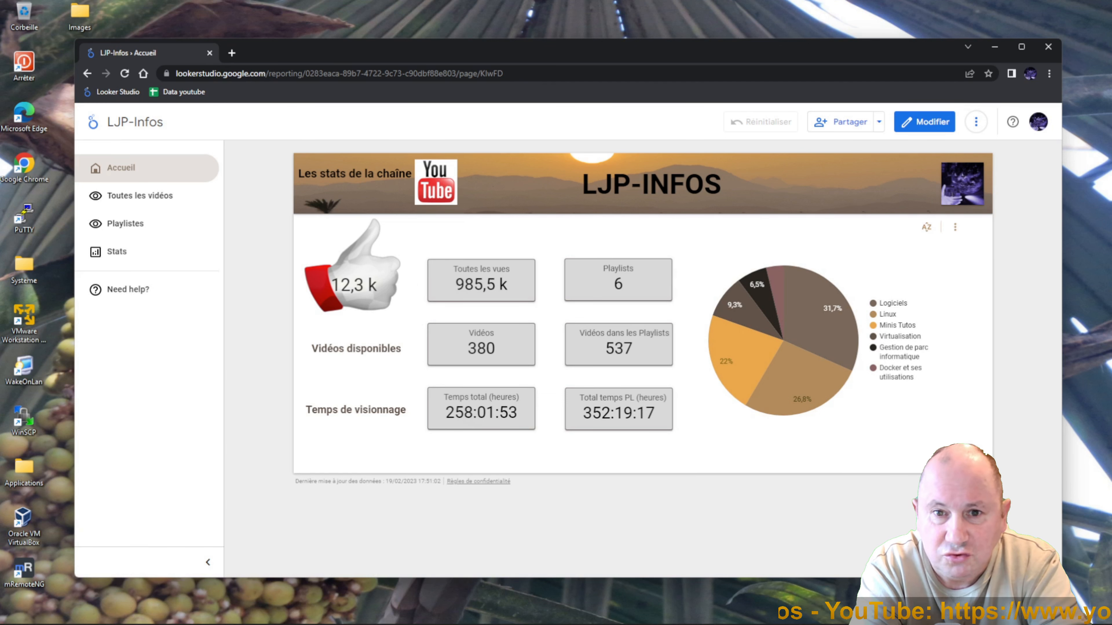
Step: Look through the report's Need help?, Stats, Playlistes and Toutes les vidéos pages, including the Nom filter's operators, and return to Accueil
left_click(127, 290)
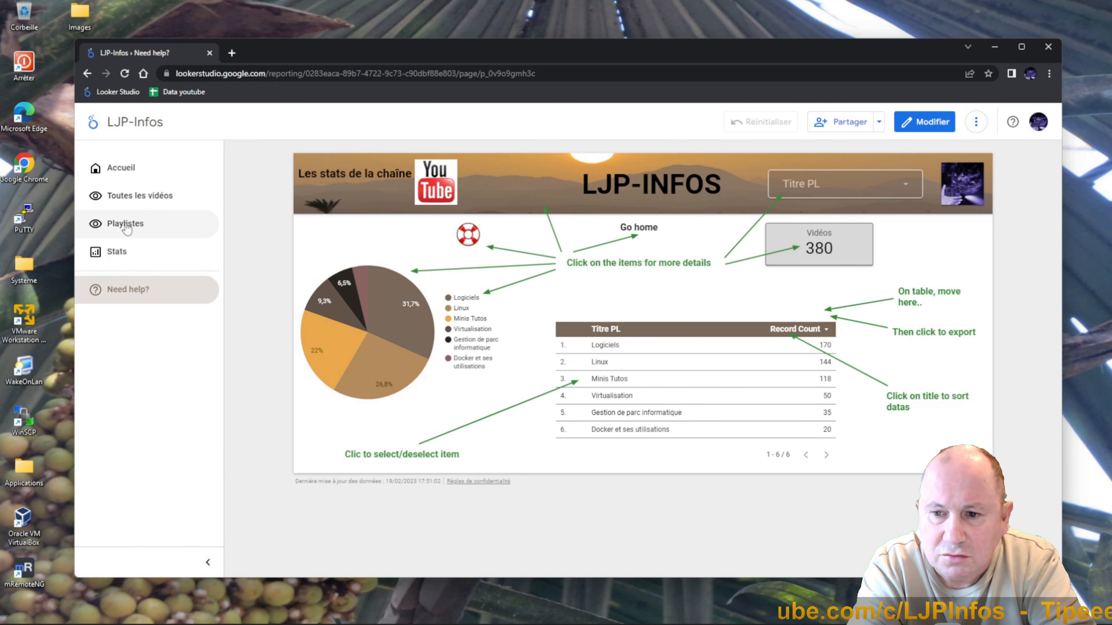
left_click(116, 254)
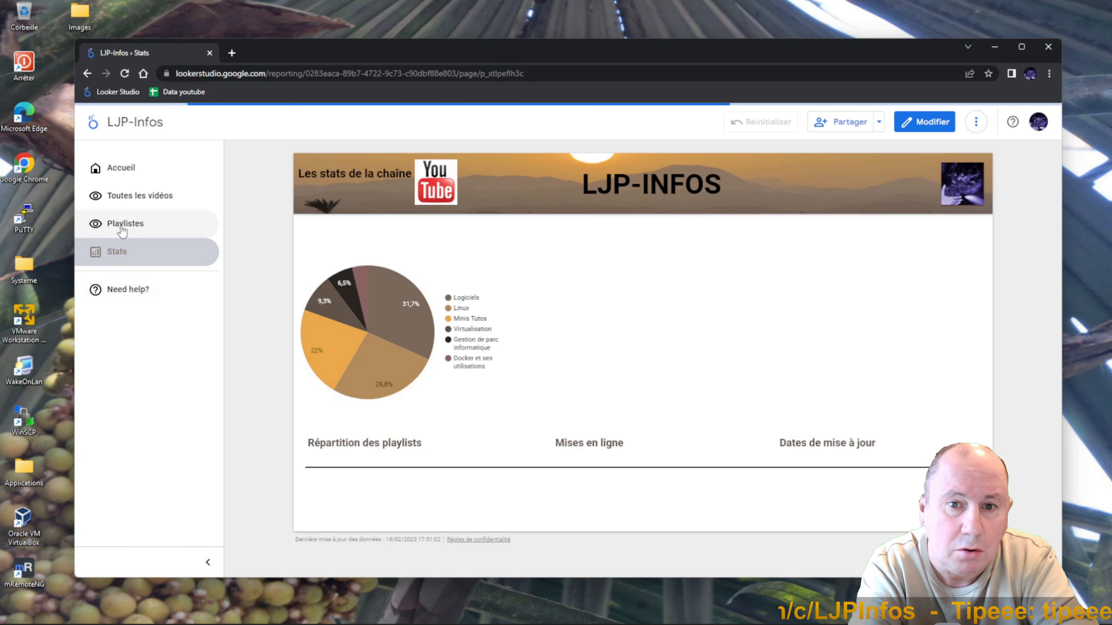
left_click(123, 229)
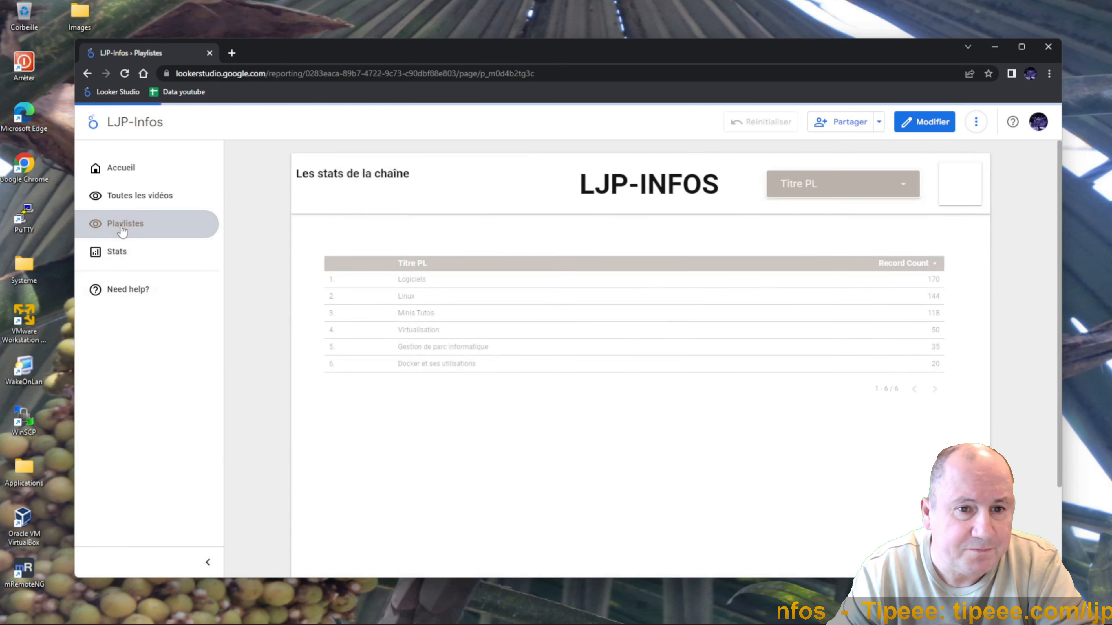
left_click(139, 200)
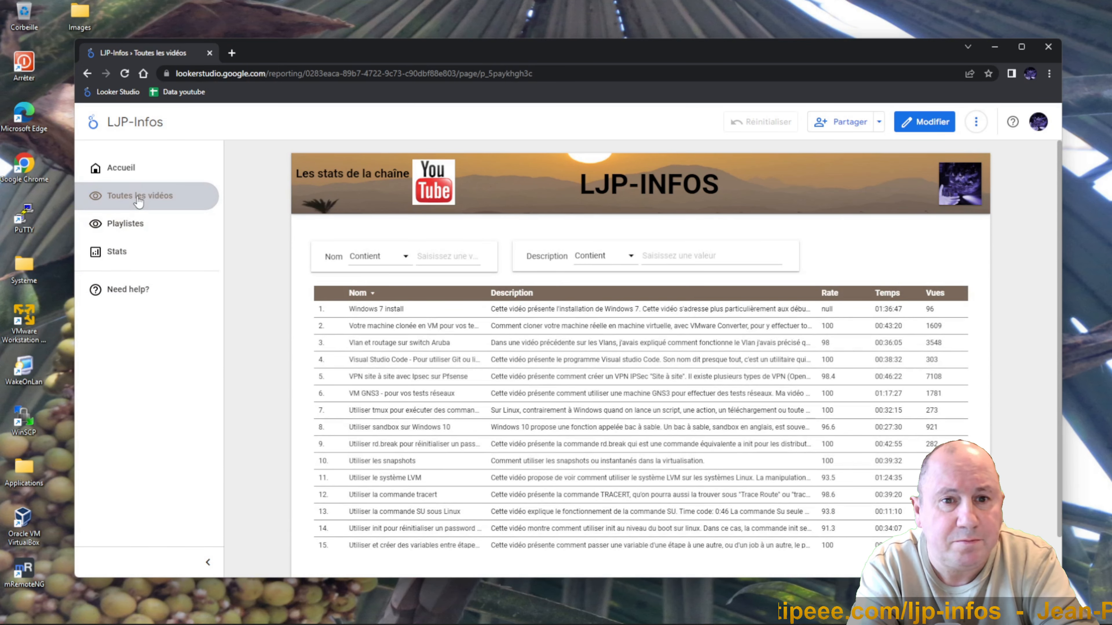
left_click(406, 259)
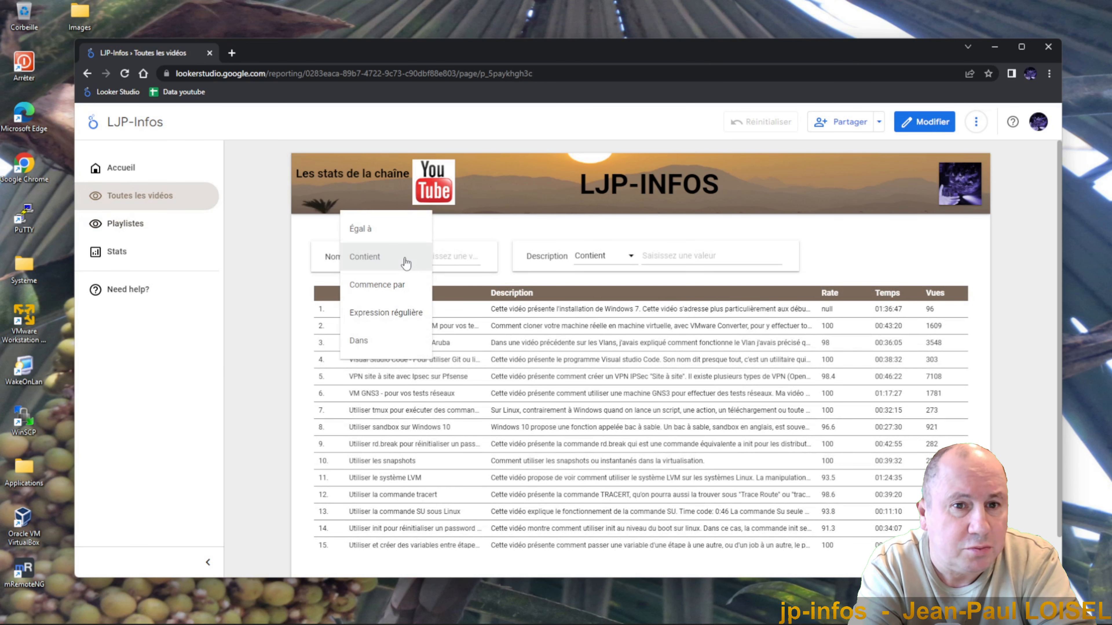
left_click(437, 259)
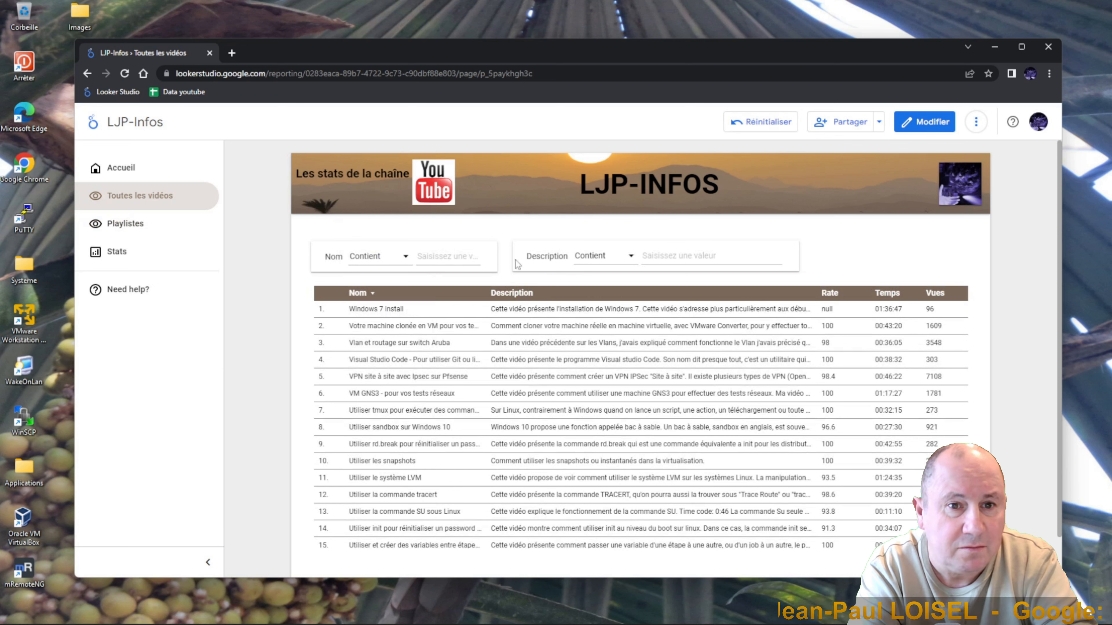
left_click(121, 171)
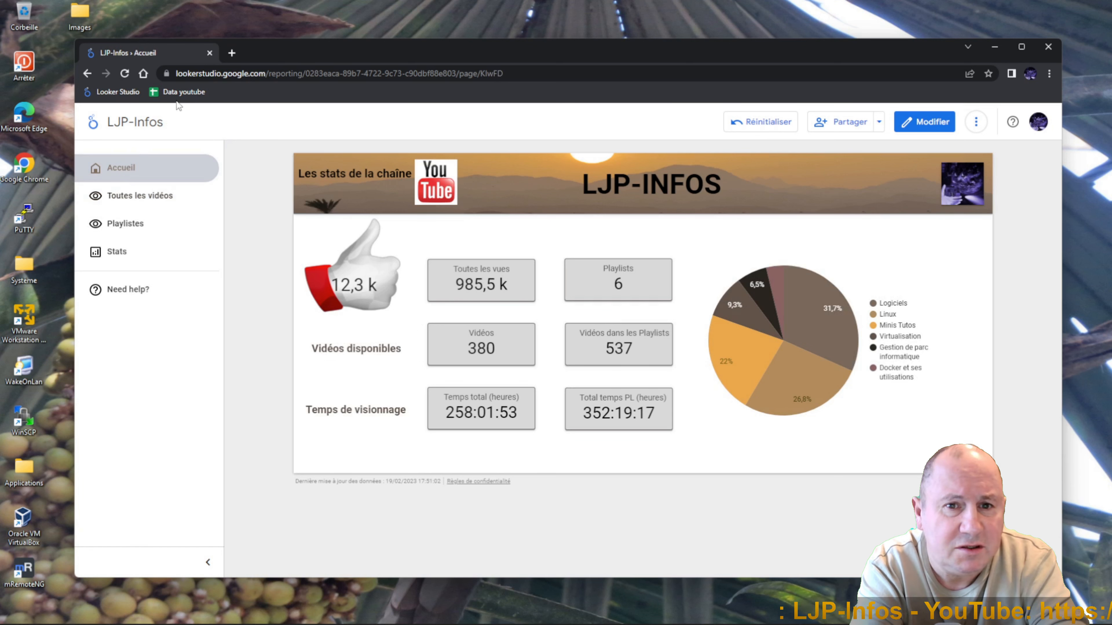
Step: Open the bookmarked Data youtube spreadsheet in a new browser tab and examine its Playlists, Contenus_playlist and Vidéos sheets
left_click(233, 53)
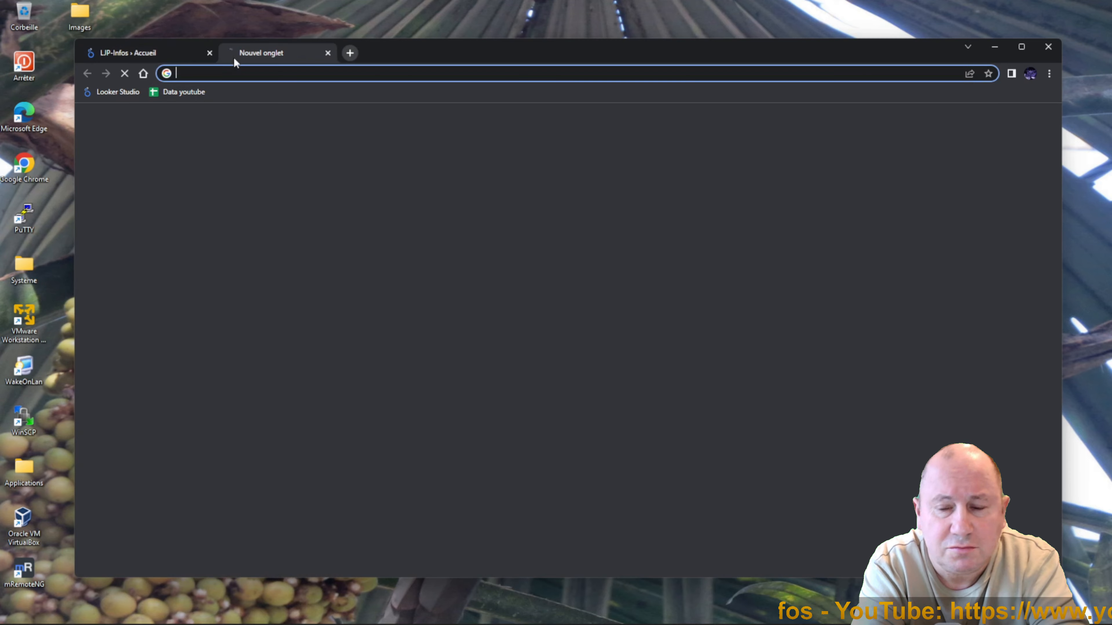
left_click(191, 94)
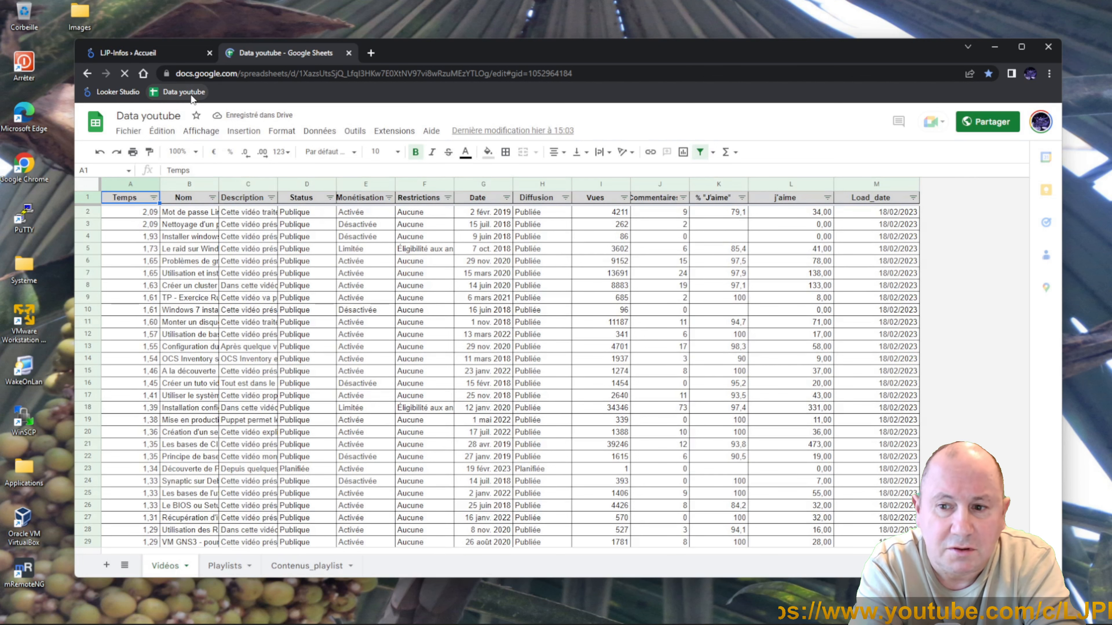
left_click(245, 567)
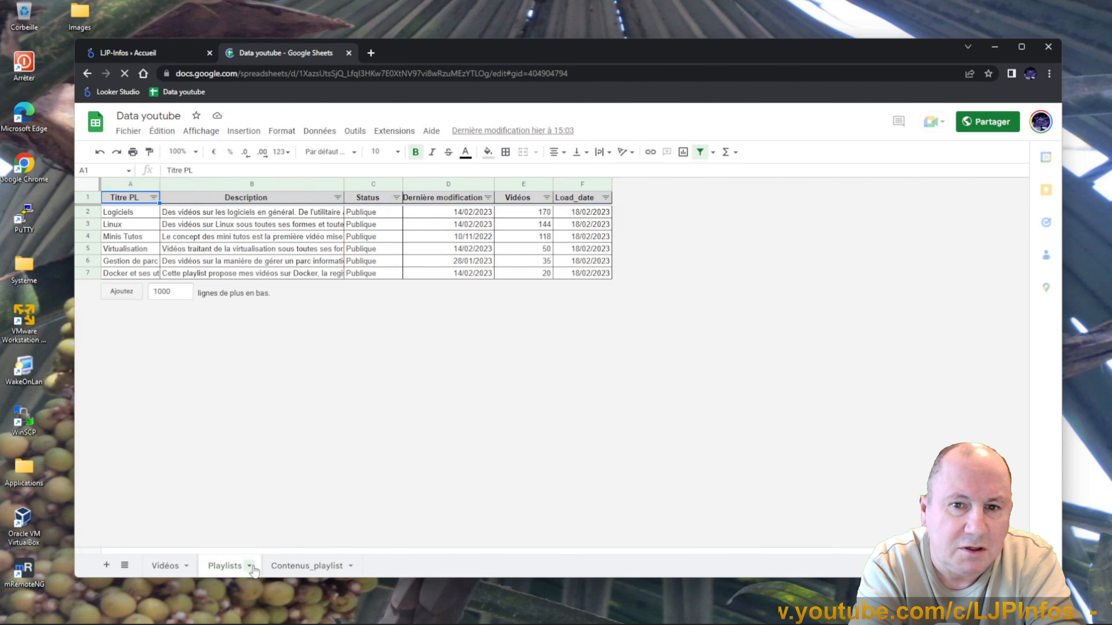
left_click(279, 569)
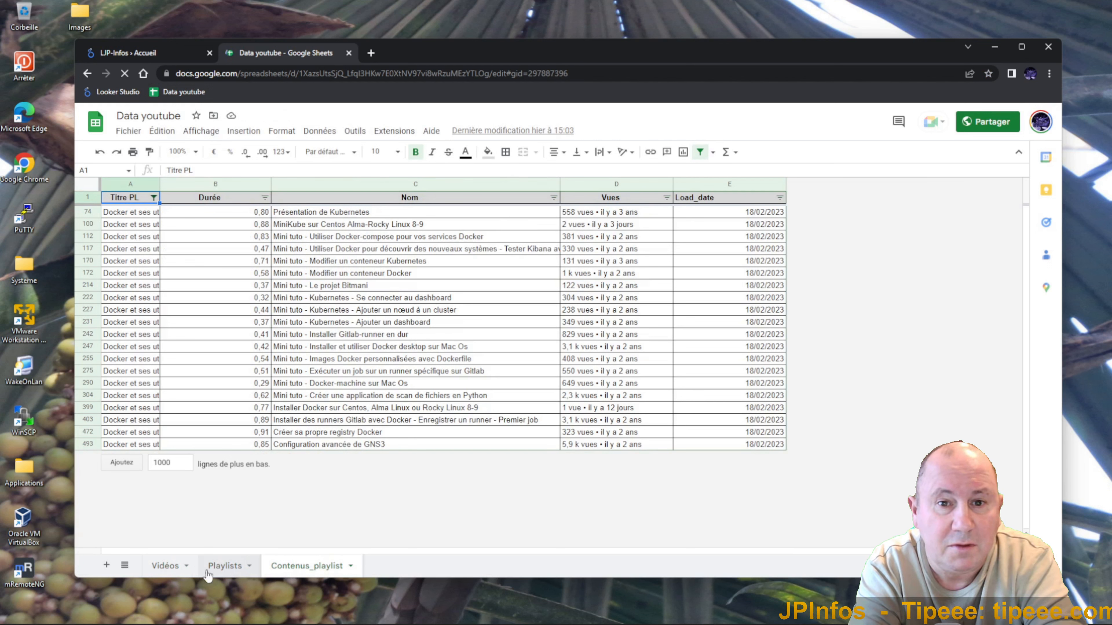
left_click(166, 566)
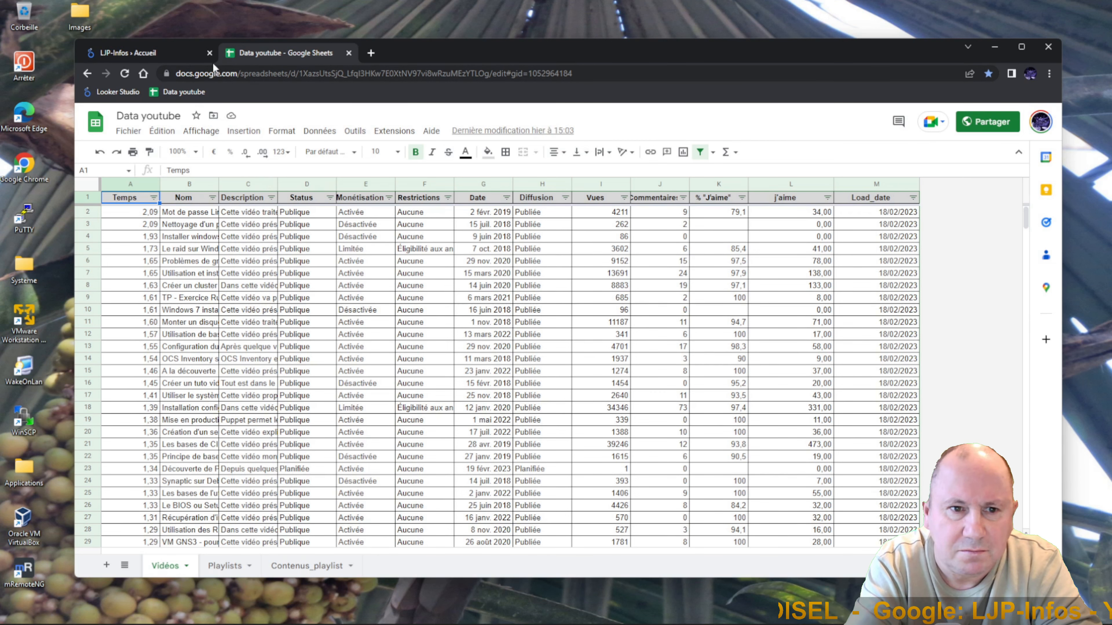
Step: Create a blank Looker Studio report in another new browser tab
left_click(372, 53)
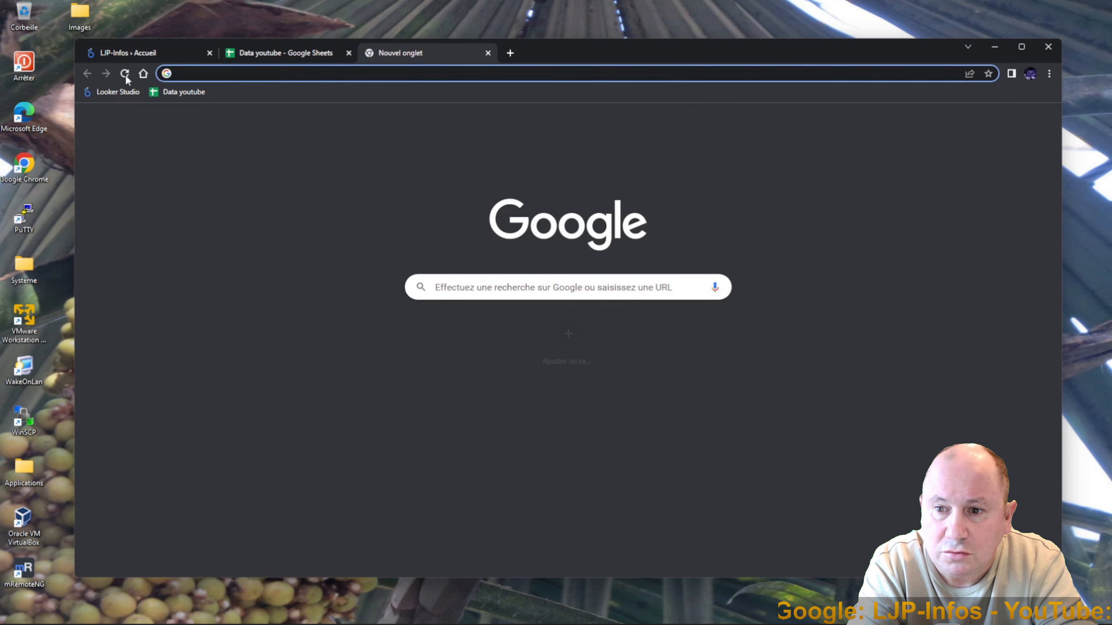
left_click(103, 92)
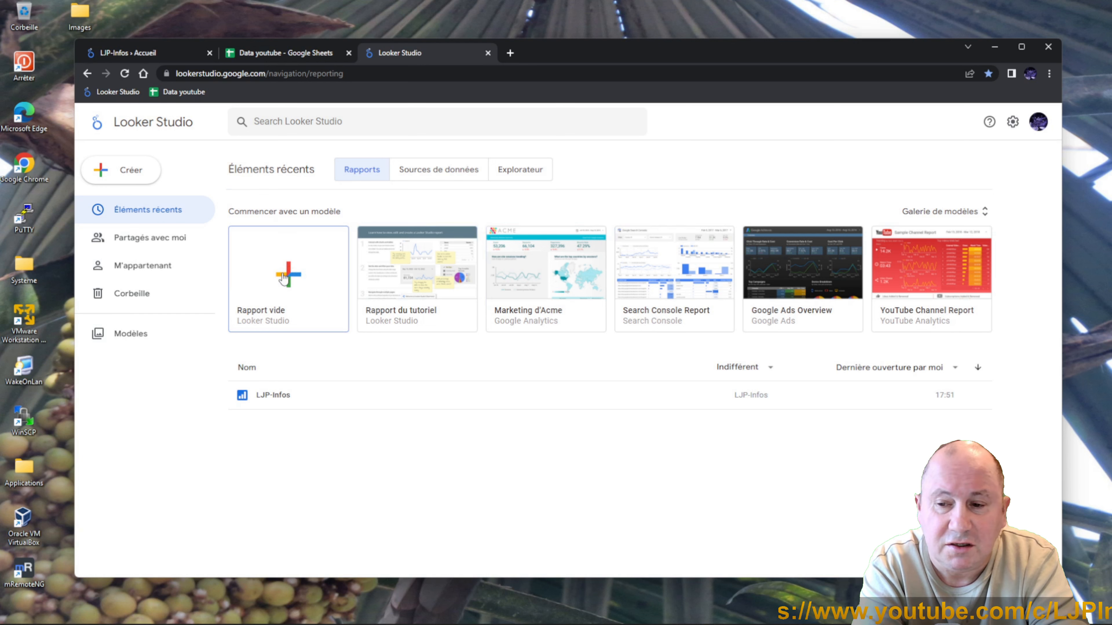
left_click(283, 277)
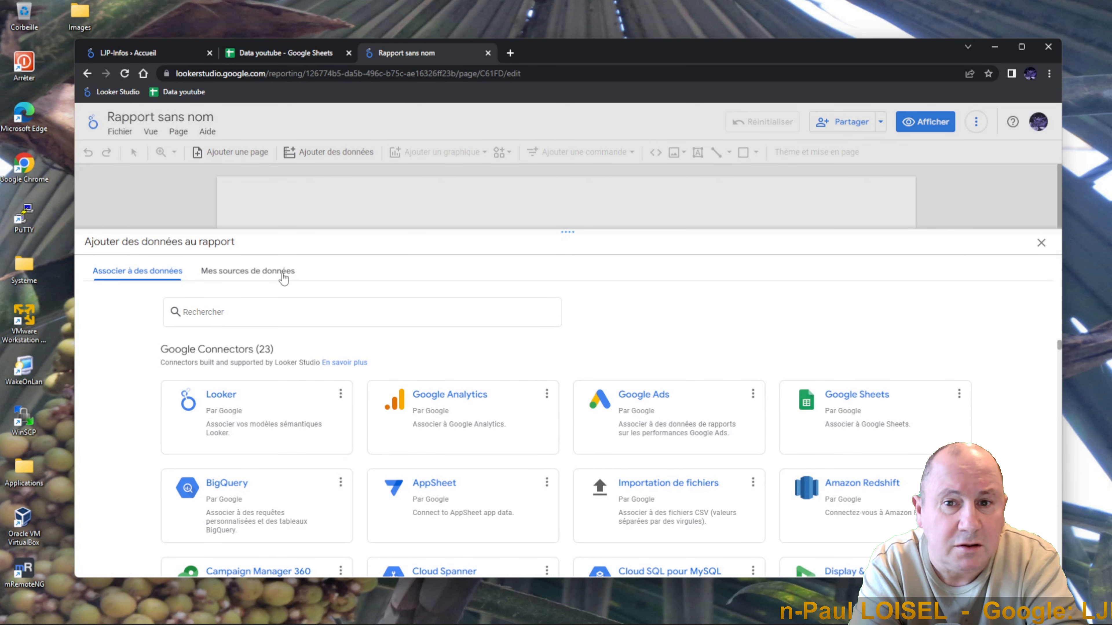
Step: Add the Vidéos sheet of the Data youtube spreadsheet to the report as its Google Sheets data source, checking it against the open spreadsheet
left_click(857, 402)
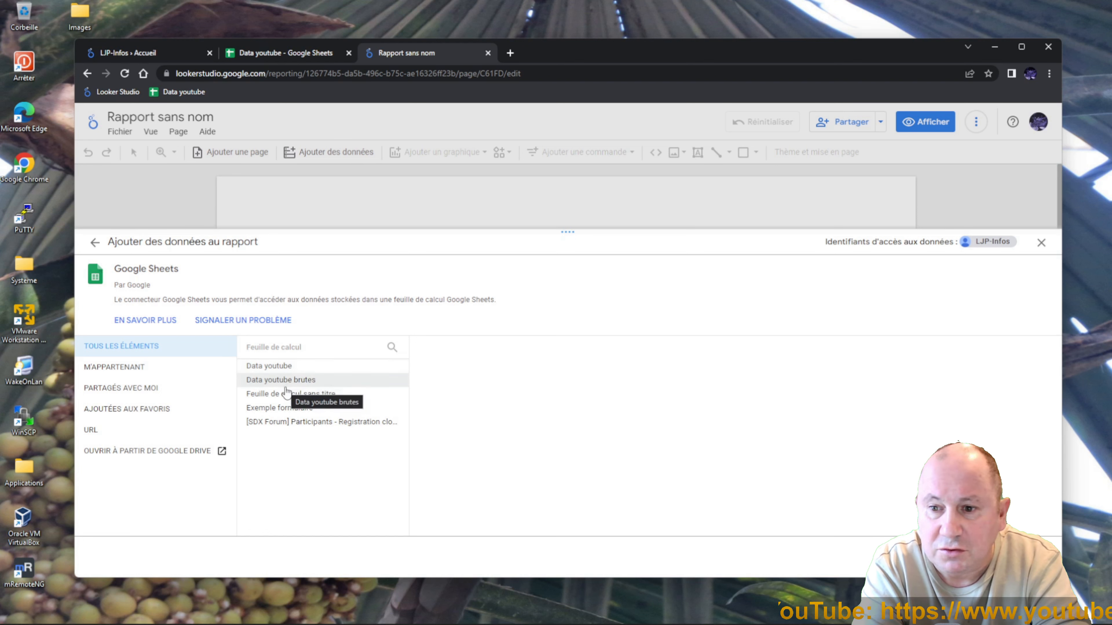
left_click(288, 368)
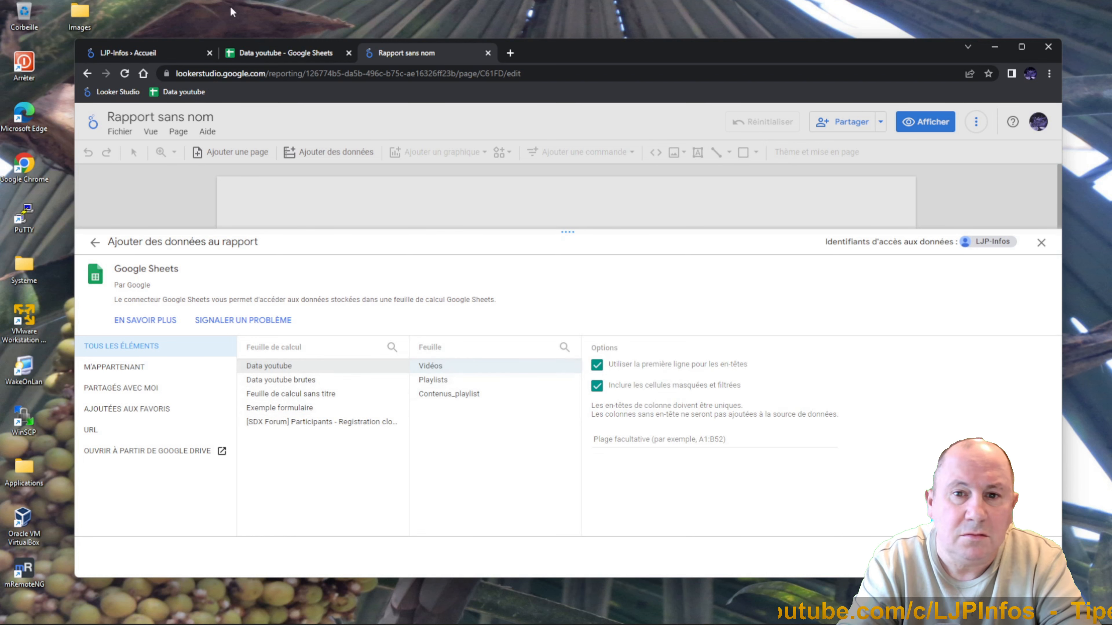
left_click(285, 50)
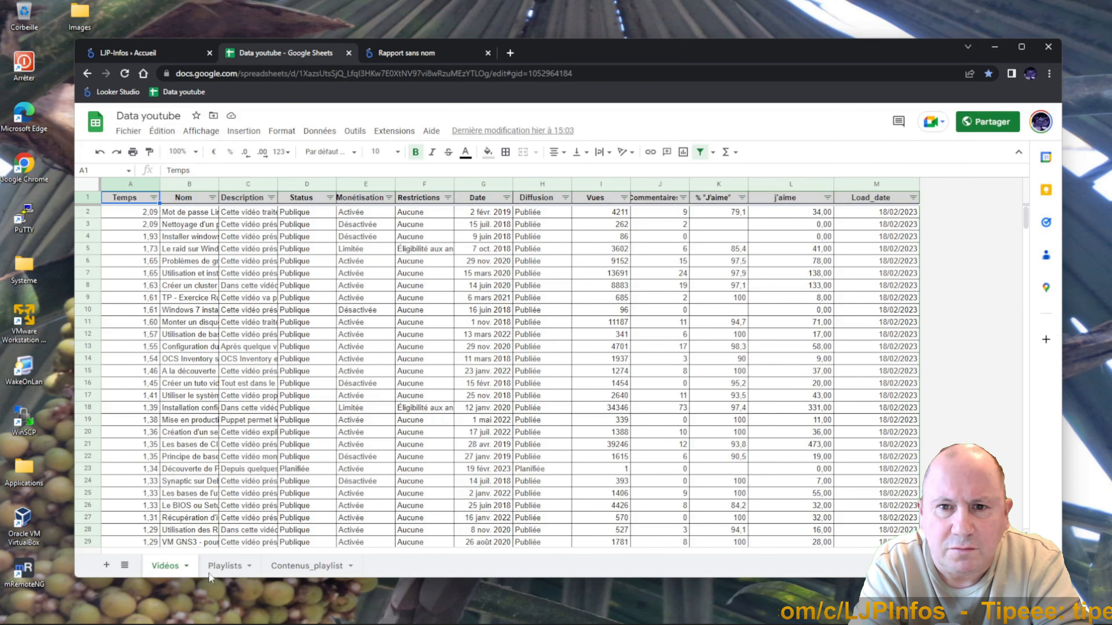
left_click(423, 59)
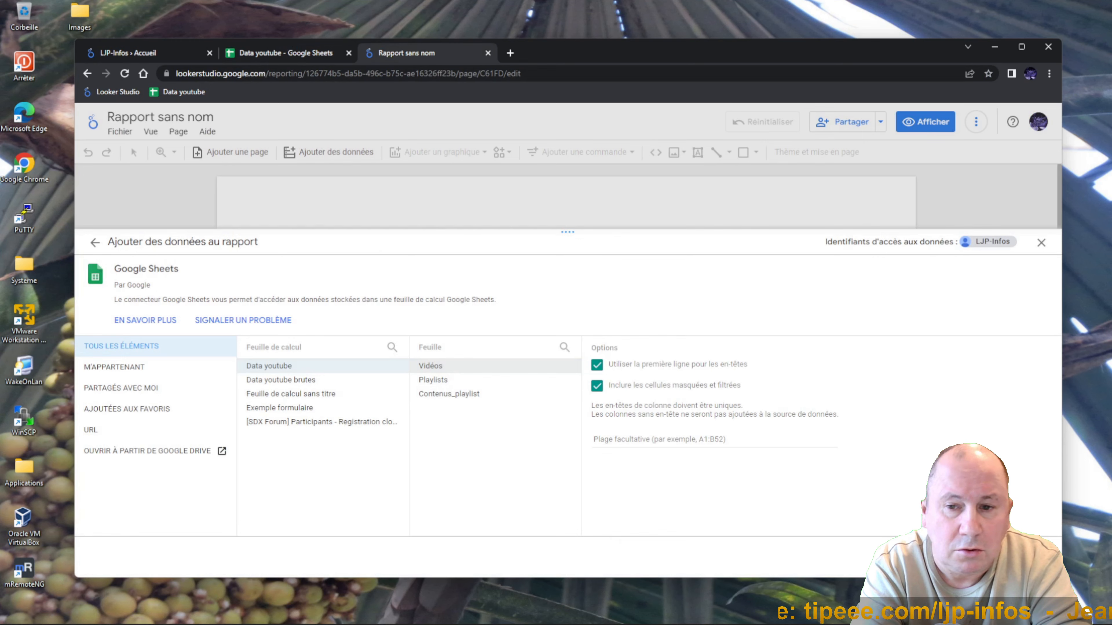
left_click(1029, 557)
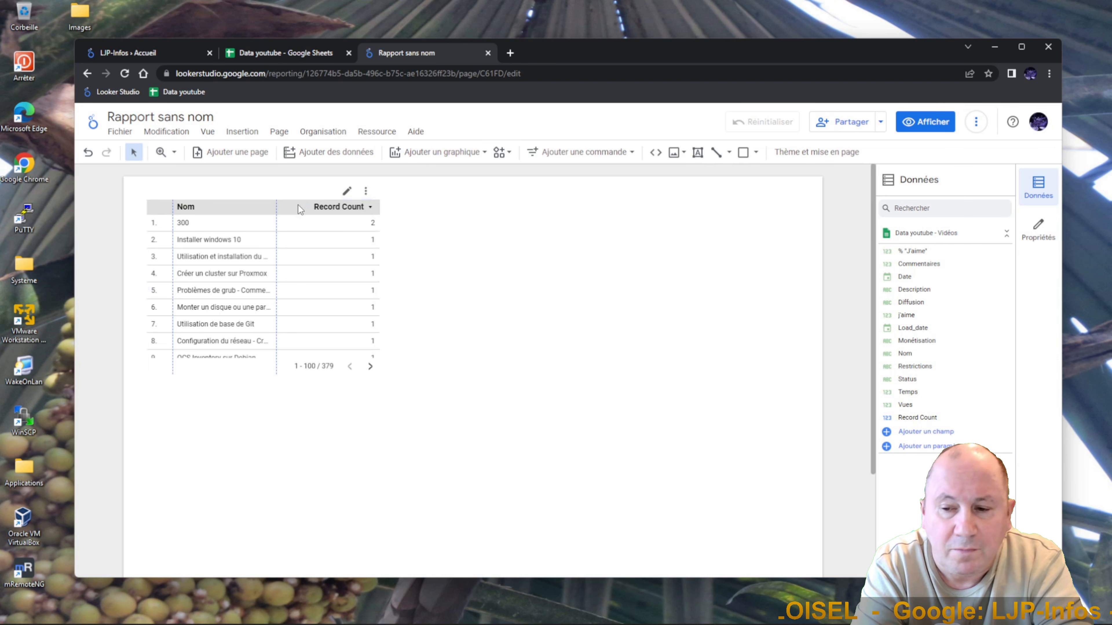
Step: Delete the default table from the report page and rename the report "LJP-Infos - Demo"
key("Delete")
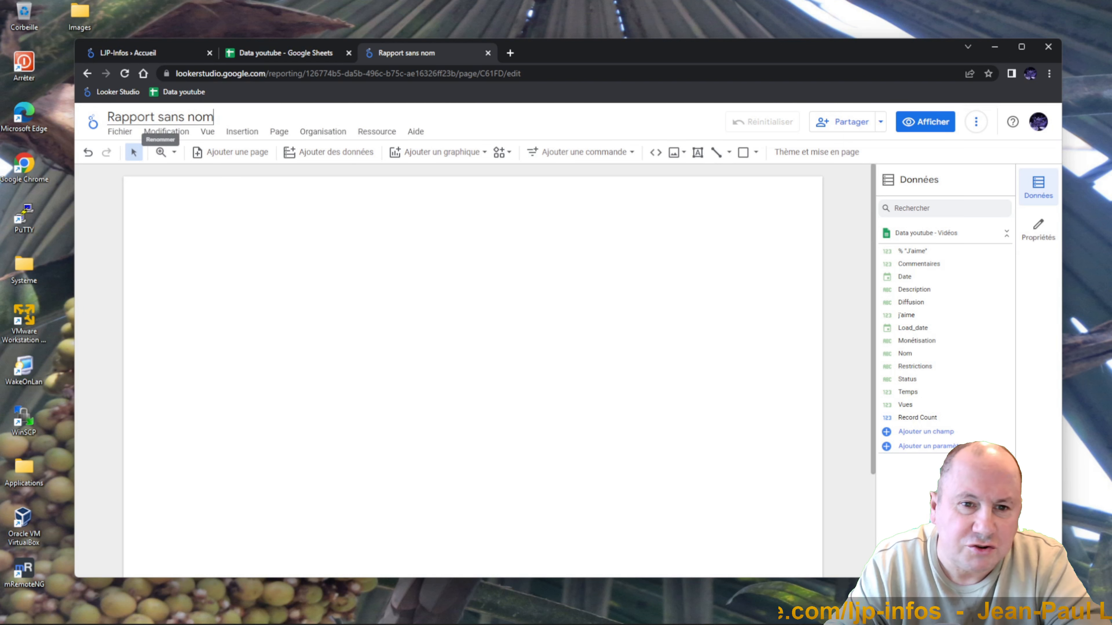
left_click_drag(213, 116, 107, 116)
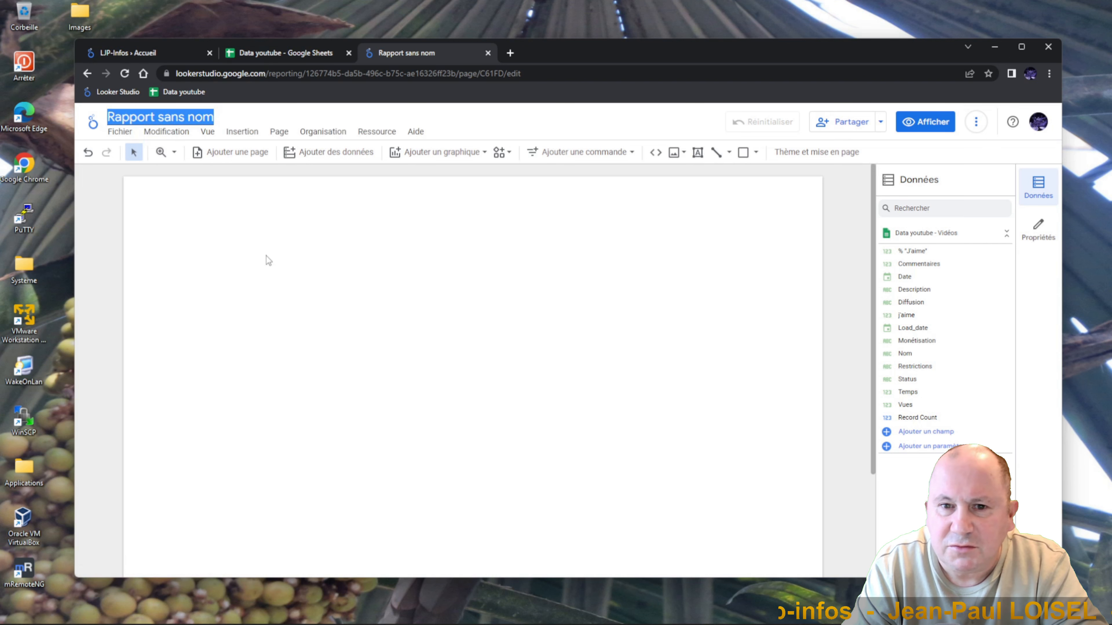
type("LJP-I")
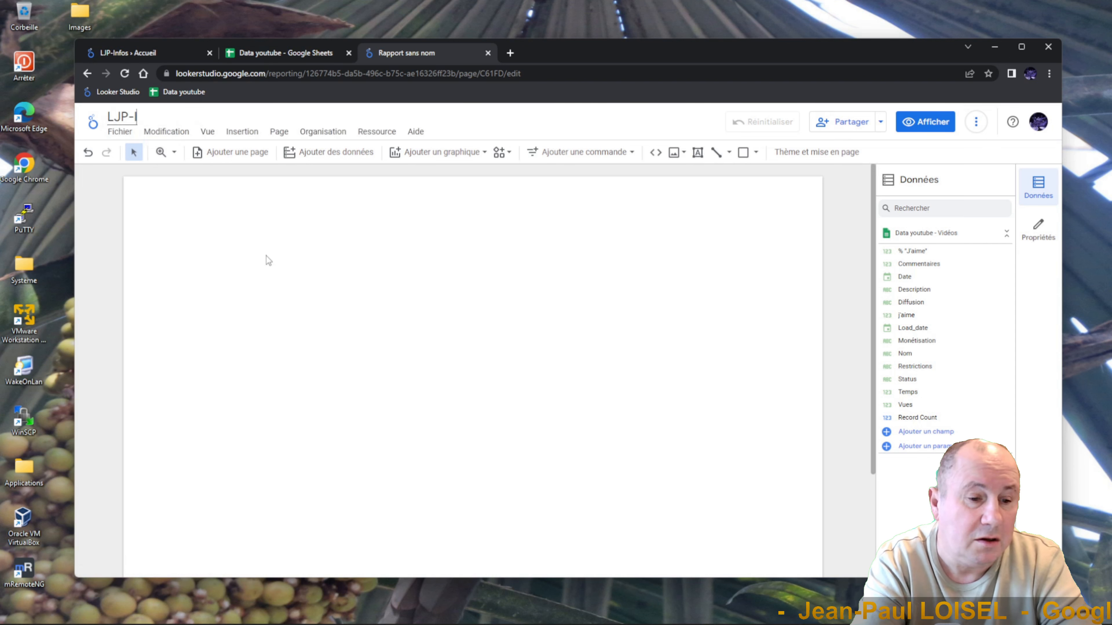
type("nfos -")
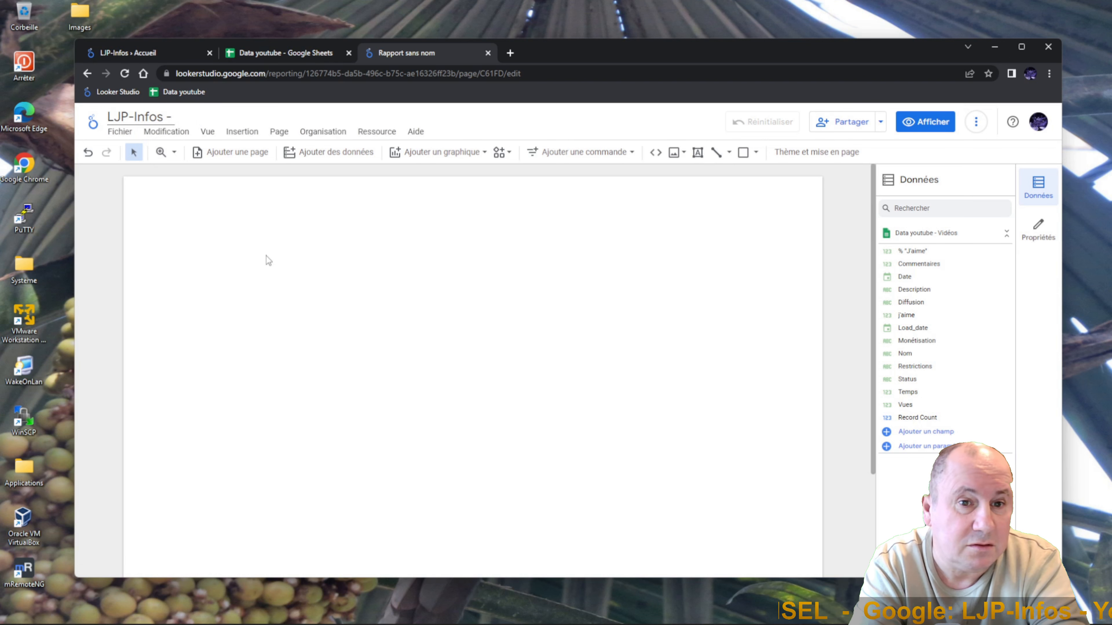
type(" Demo")
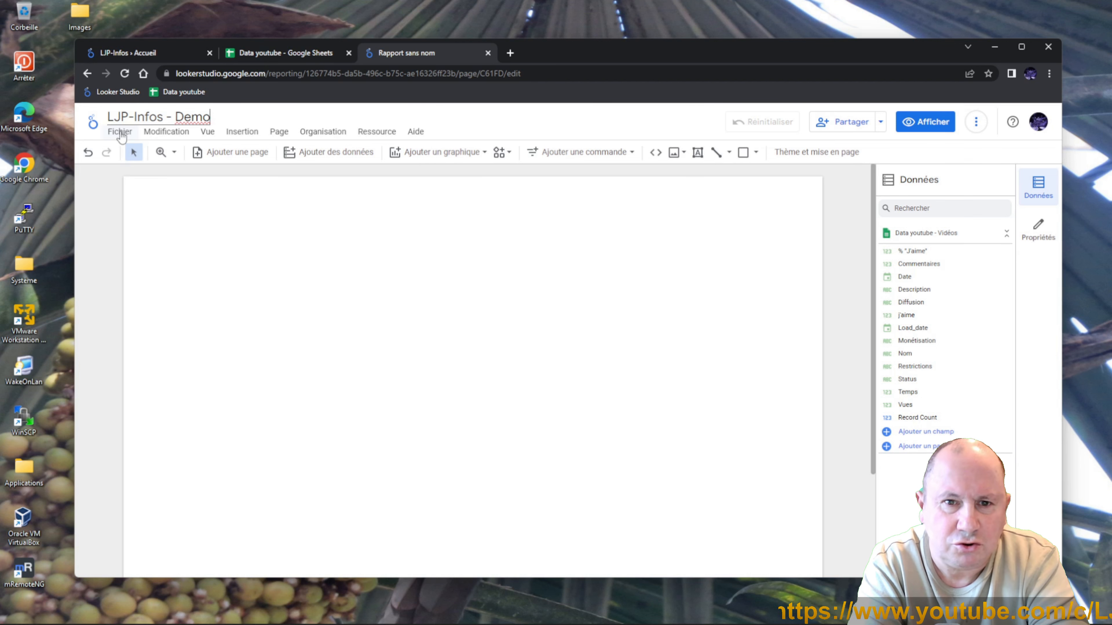
left_click(120, 132)
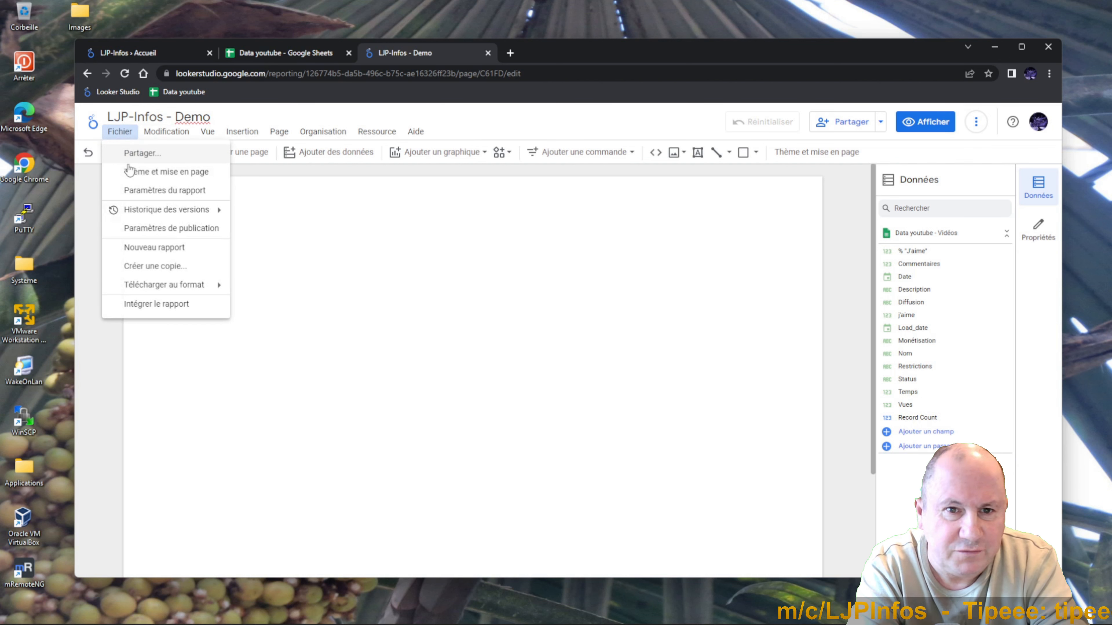
mouse_move(130, 294)
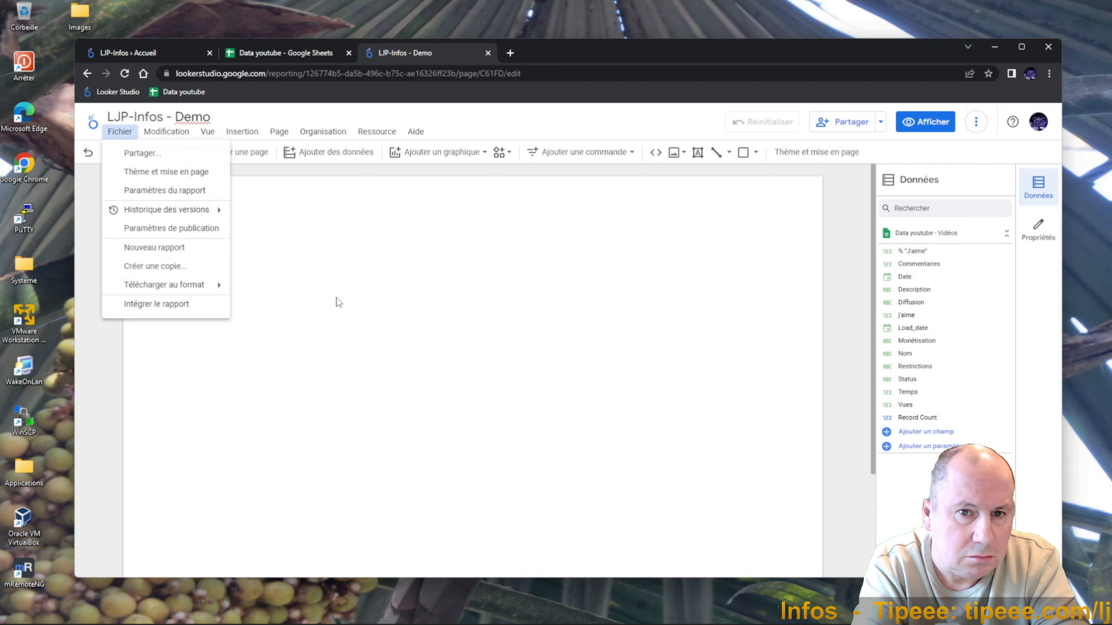
left_click(336, 297)
left_click(182, 137)
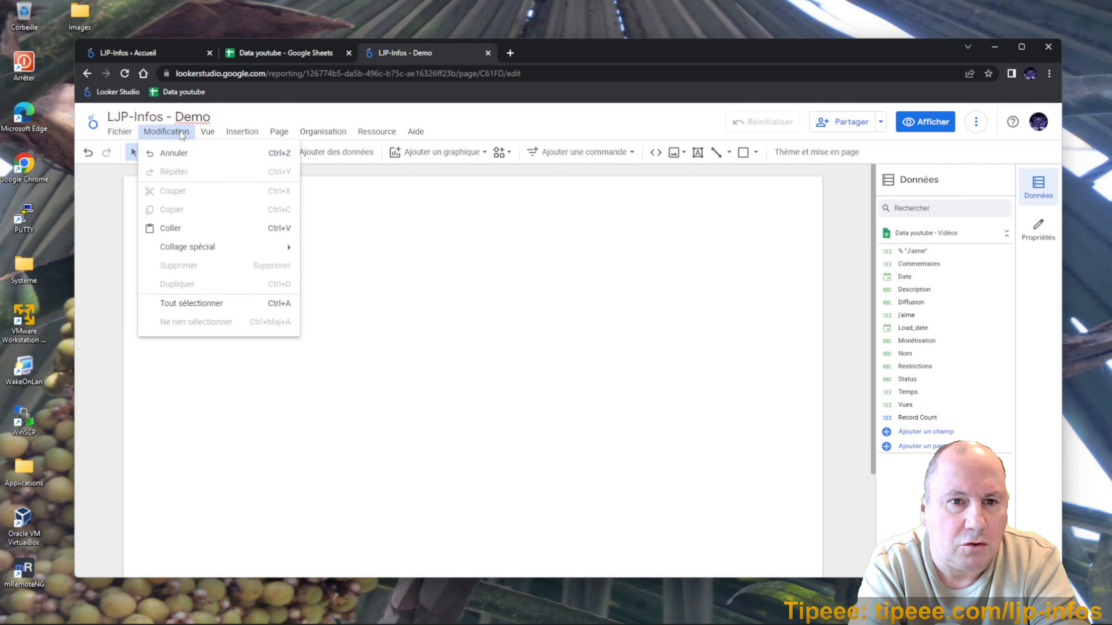
left_click(209, 136)
left_click(207, 133)
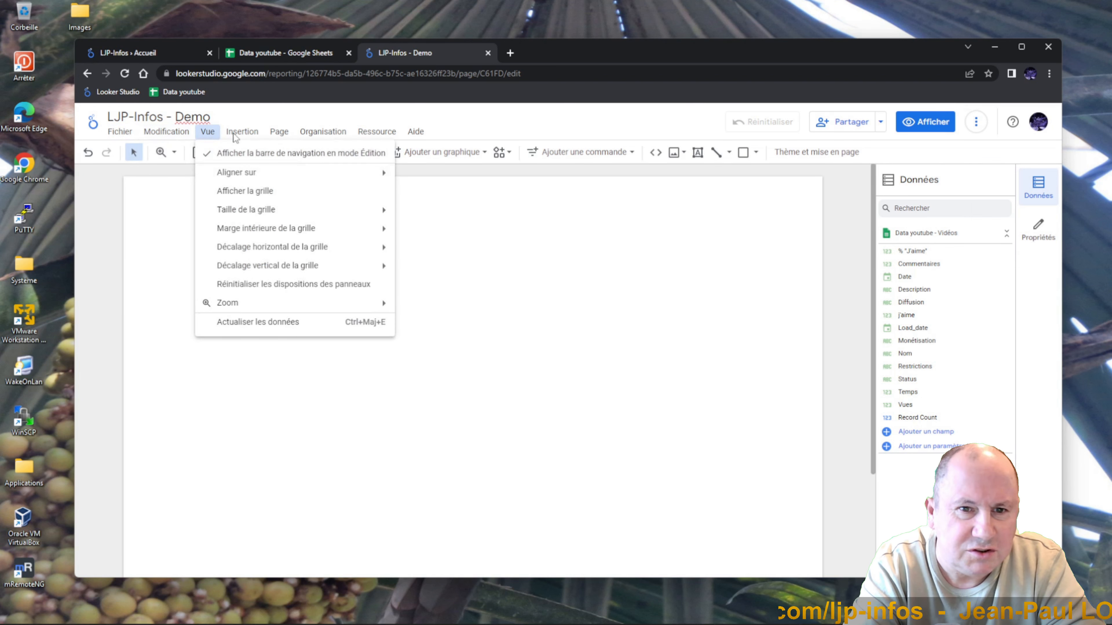
left_click(235, 133)
left_click(240, 134)
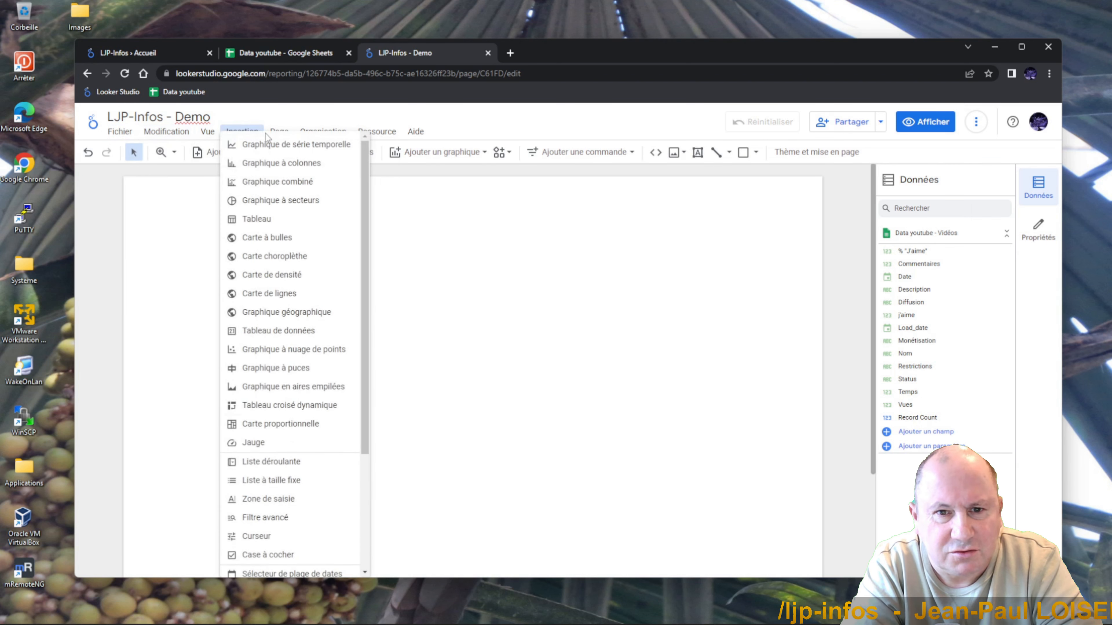
Step: Examine the page commands and the current page's settings, including its background and canvas size style options
left_click(475, 247)
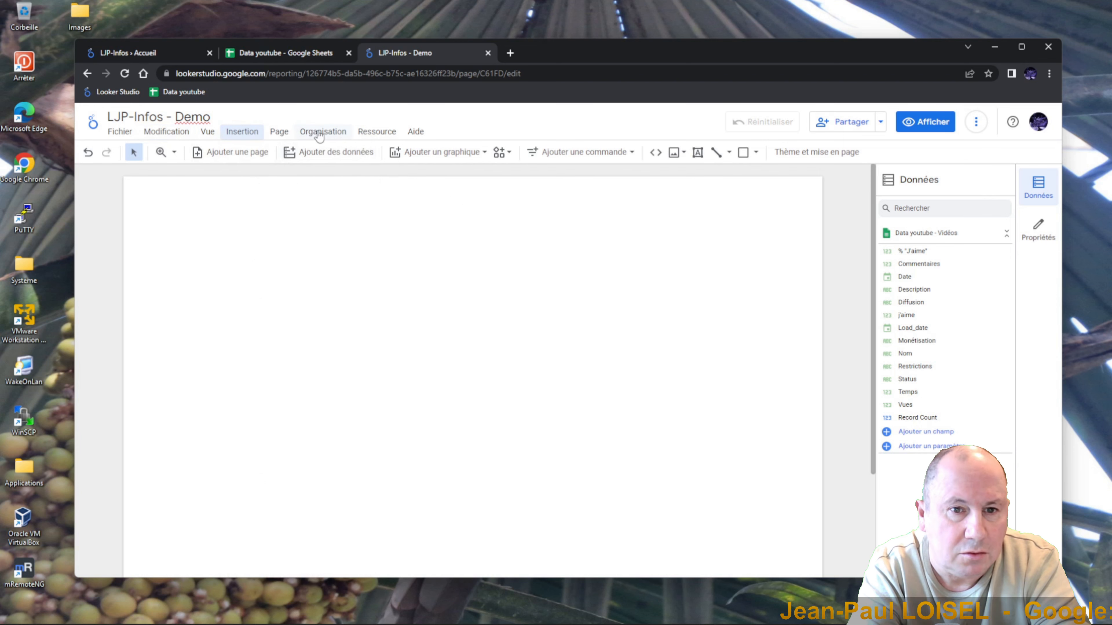
left_click(282, 132)
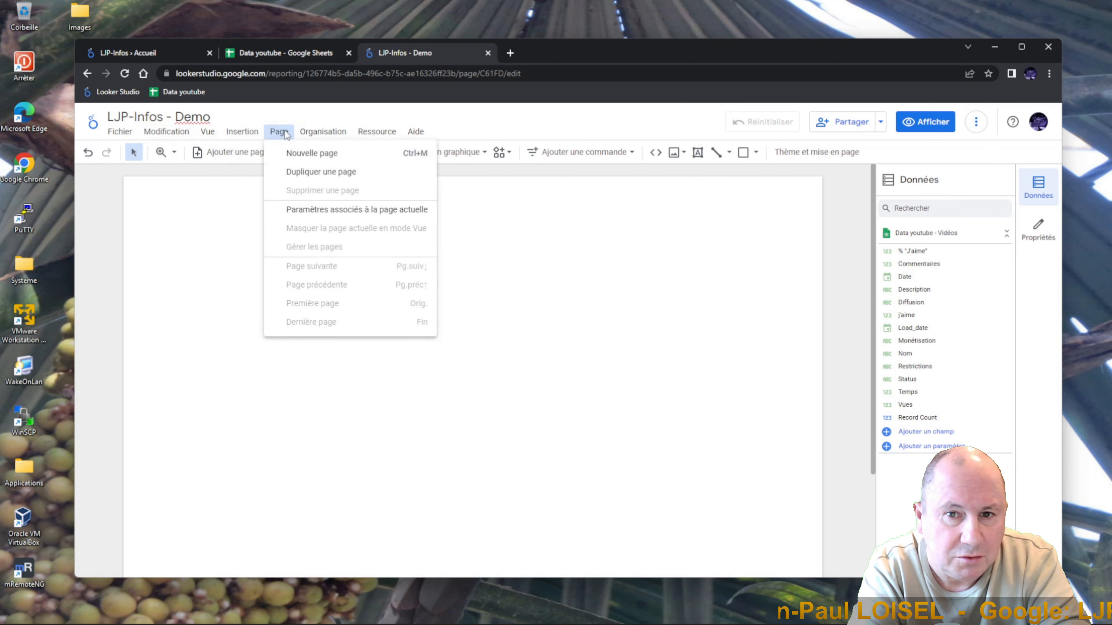
left_click(573, 278)
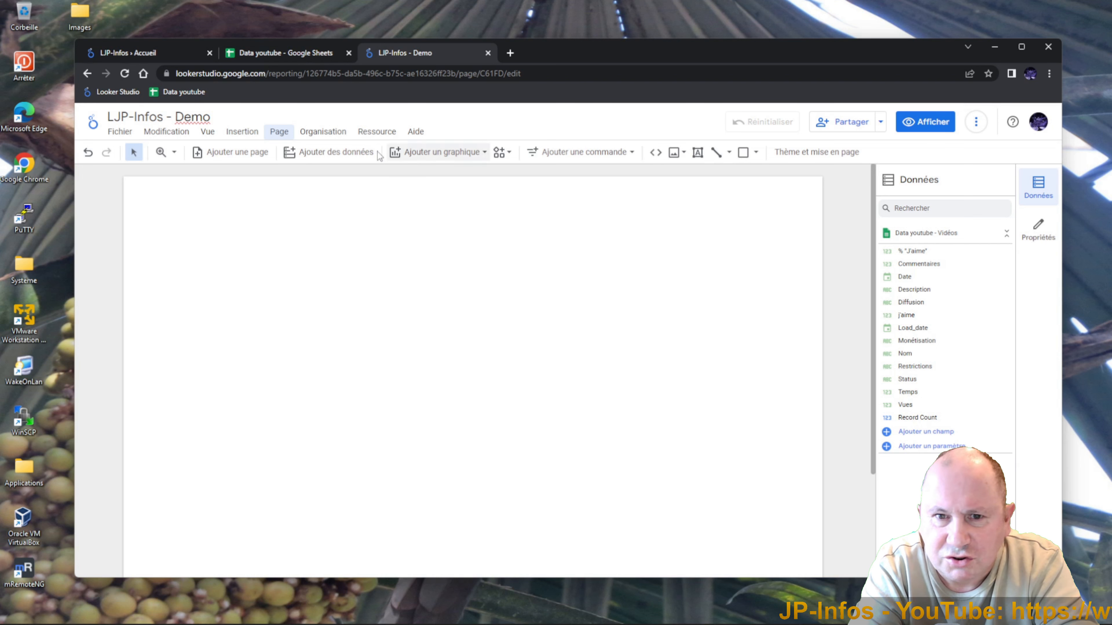
left_click(282, 132)
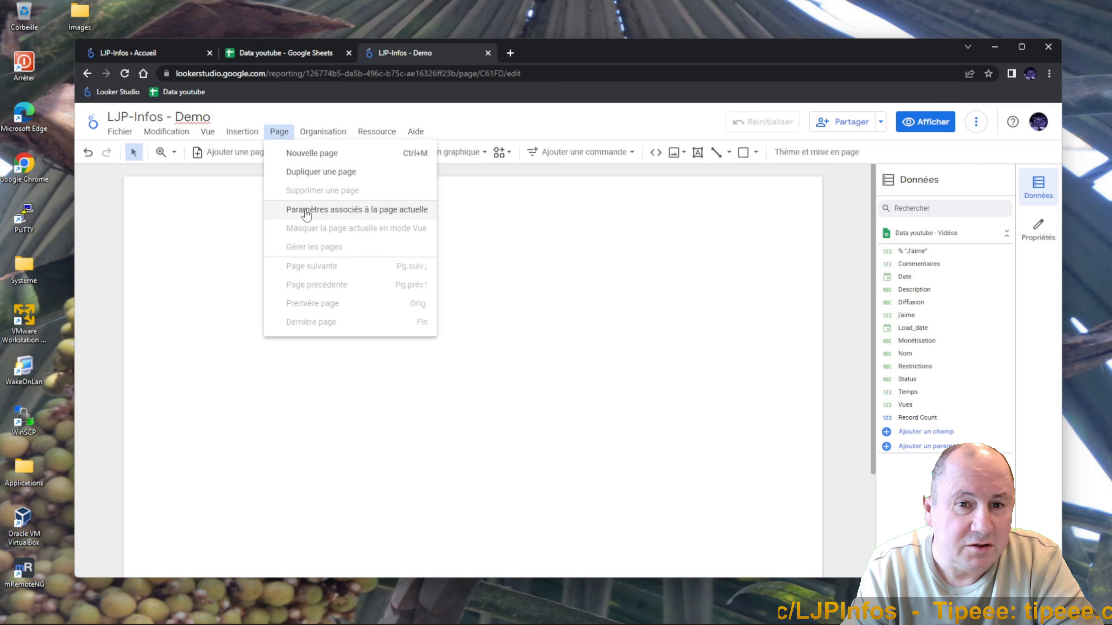
left_click(305, 211)
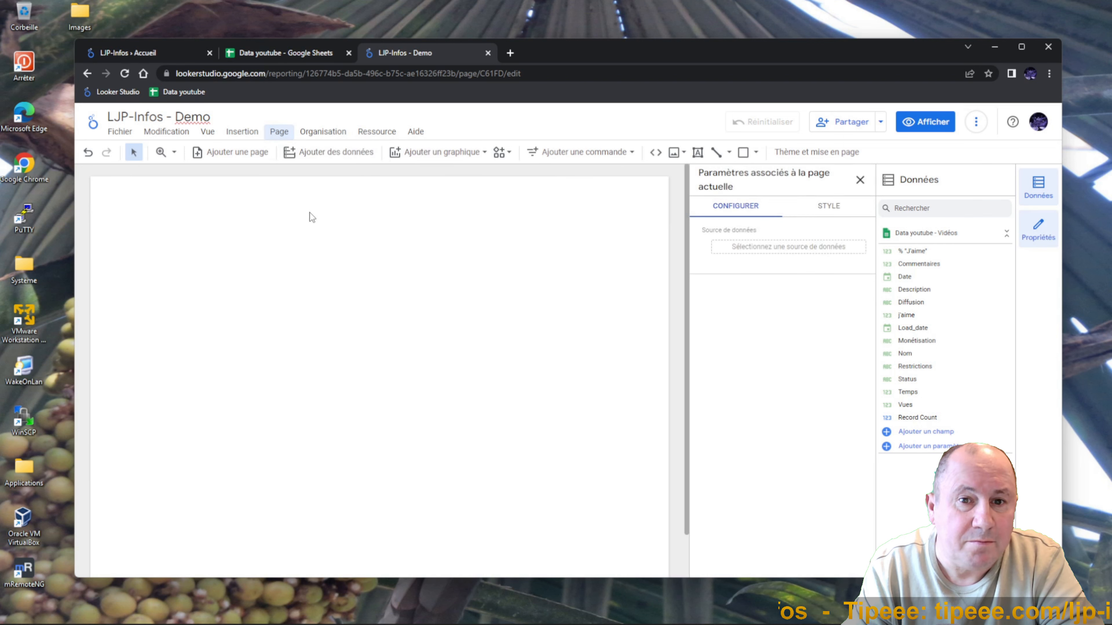
left_click(828, 207)
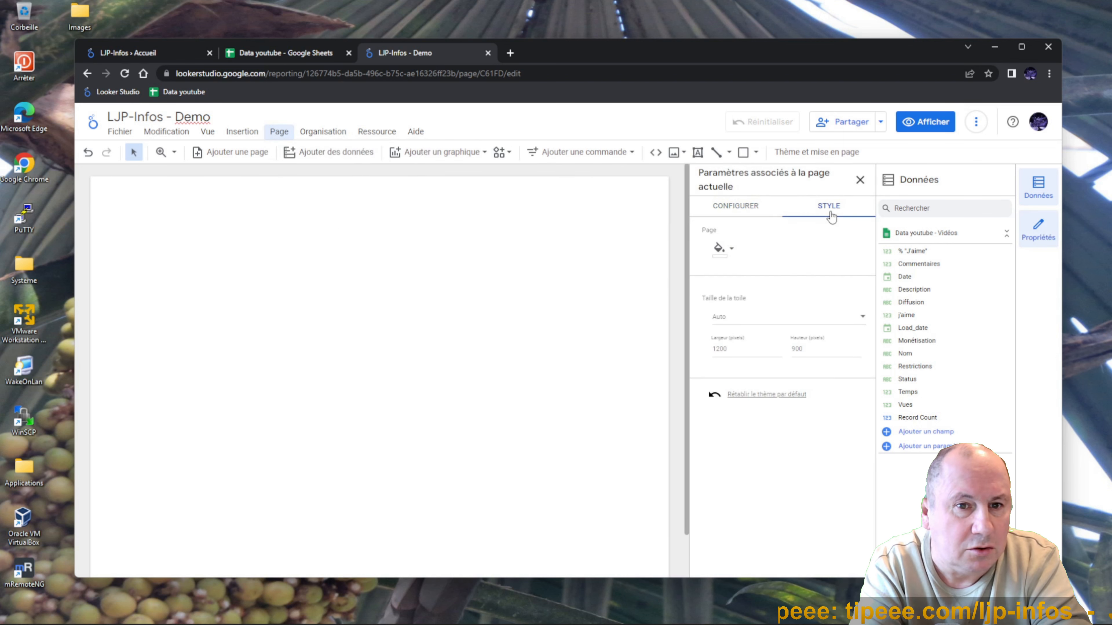
left_click(437, 304)
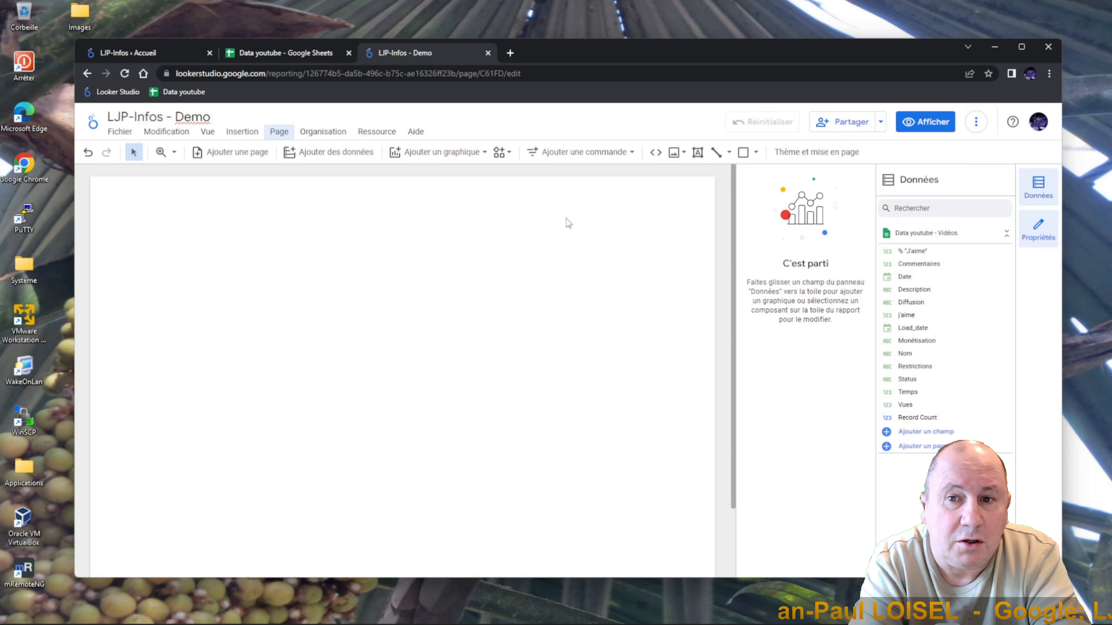
Step: Add a second page to the report and rename the first page "Accueil"
left_click(235, 153)
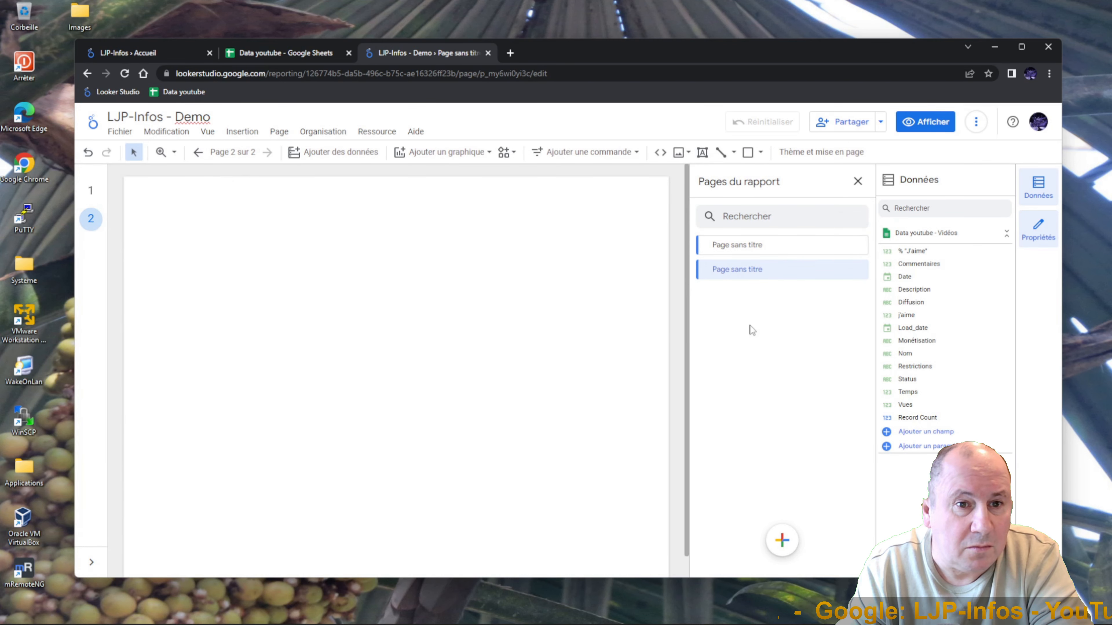
left_click(819, 252)
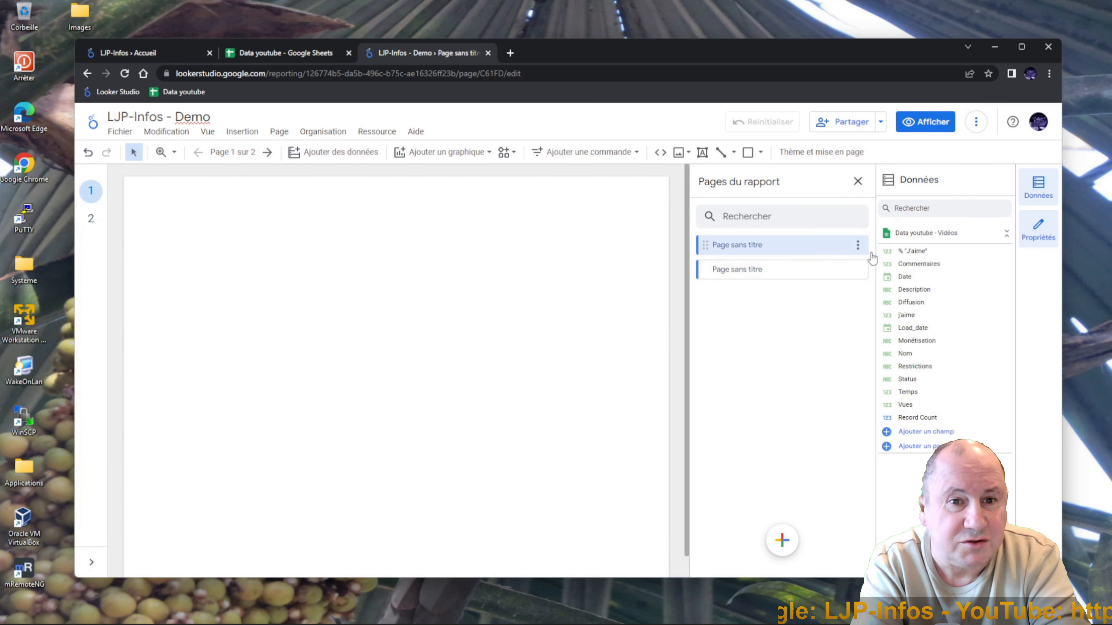
left_click(857, 246)
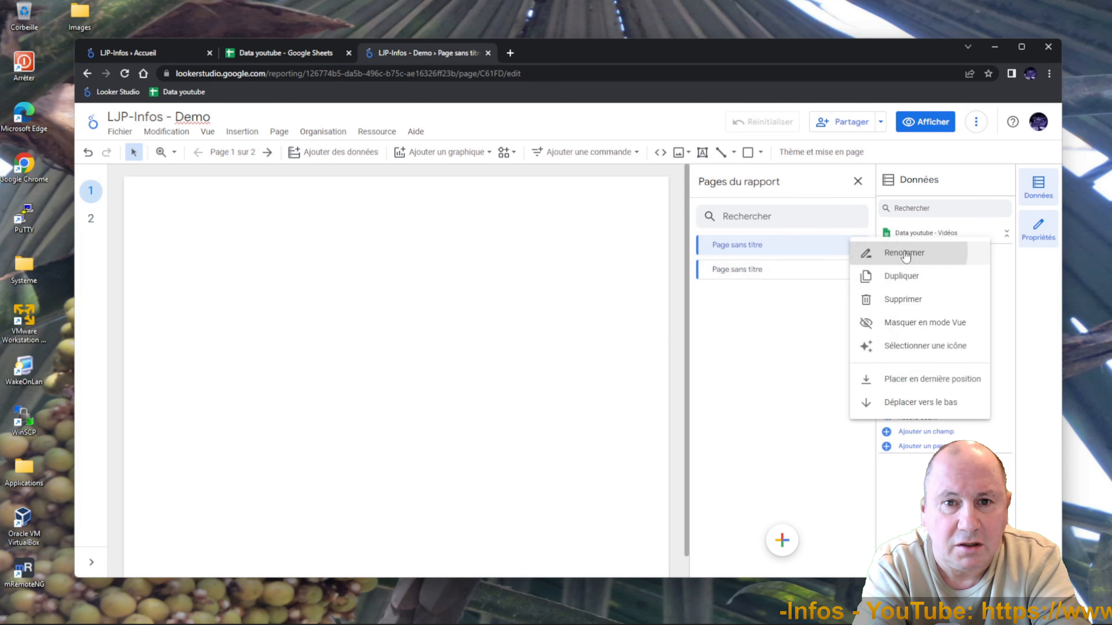
left_click(876, 253)
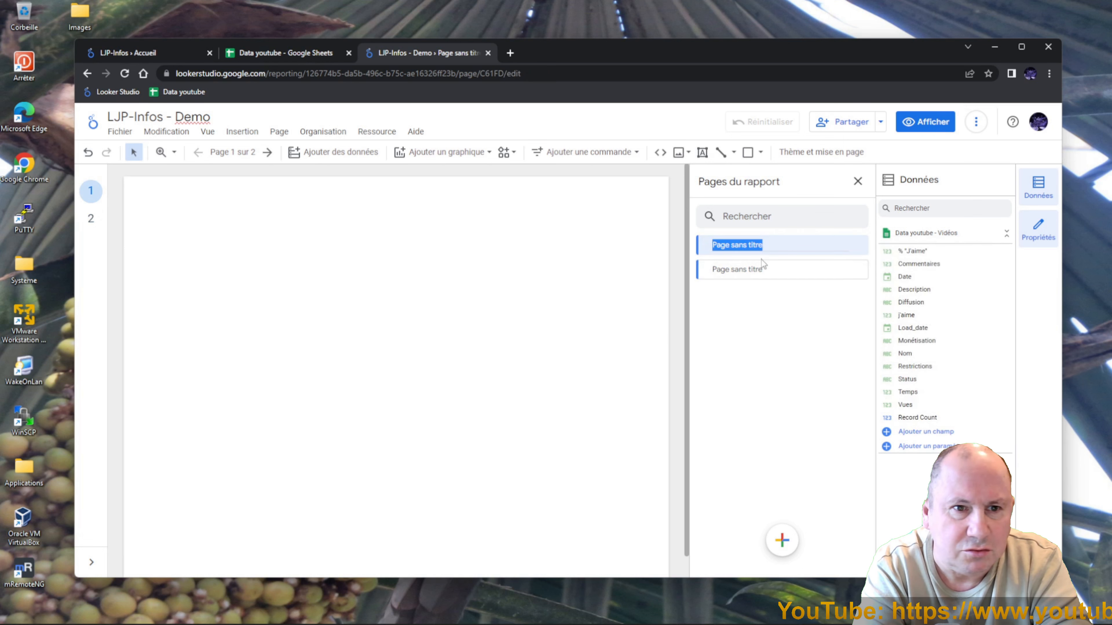
type("Accueil")
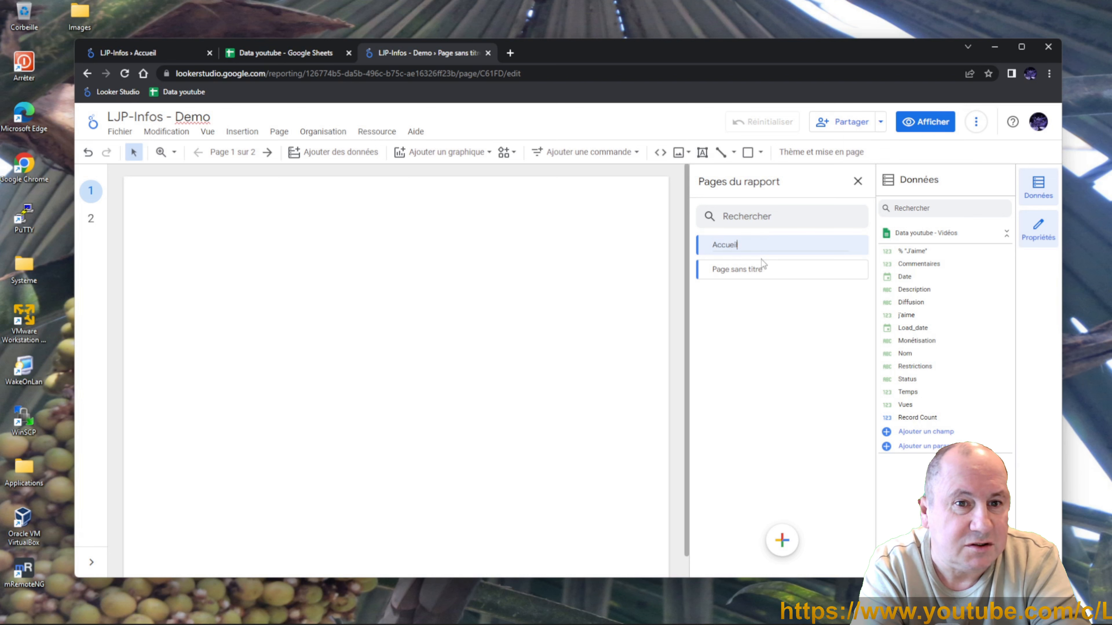
key("Return")
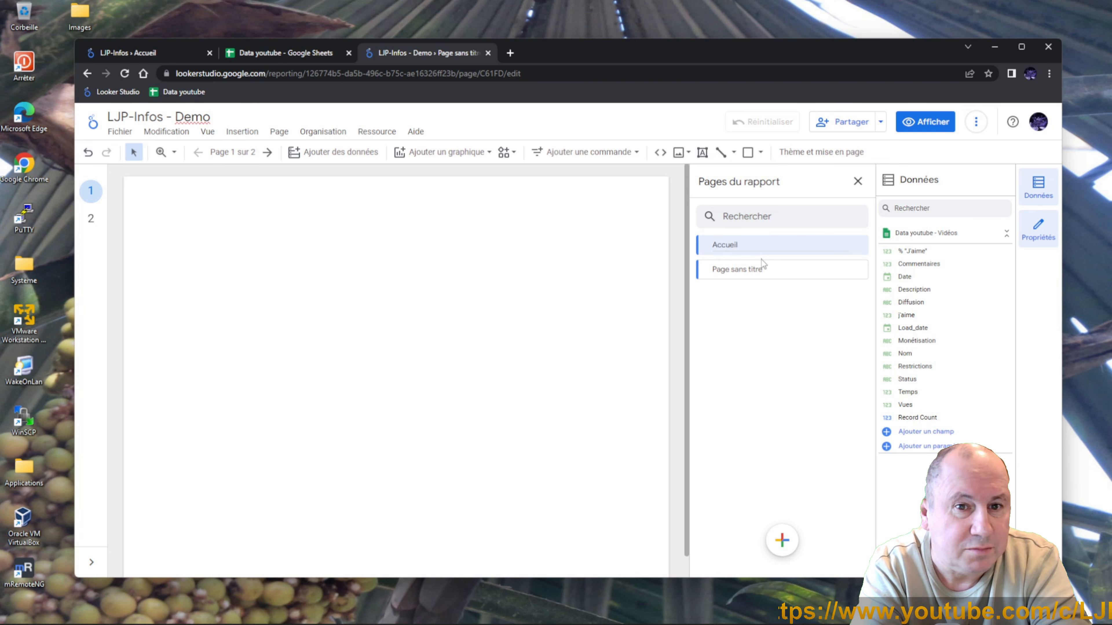
Step: Rename the second, untitled report page "Détails"
left_click(790, 281)
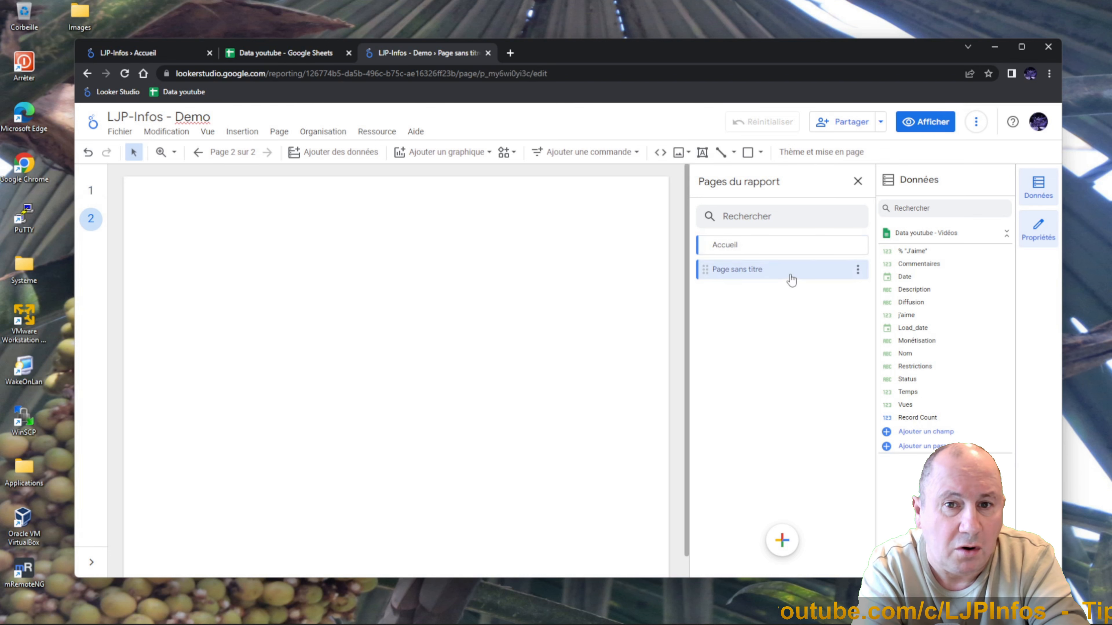
left_click(857, 270)
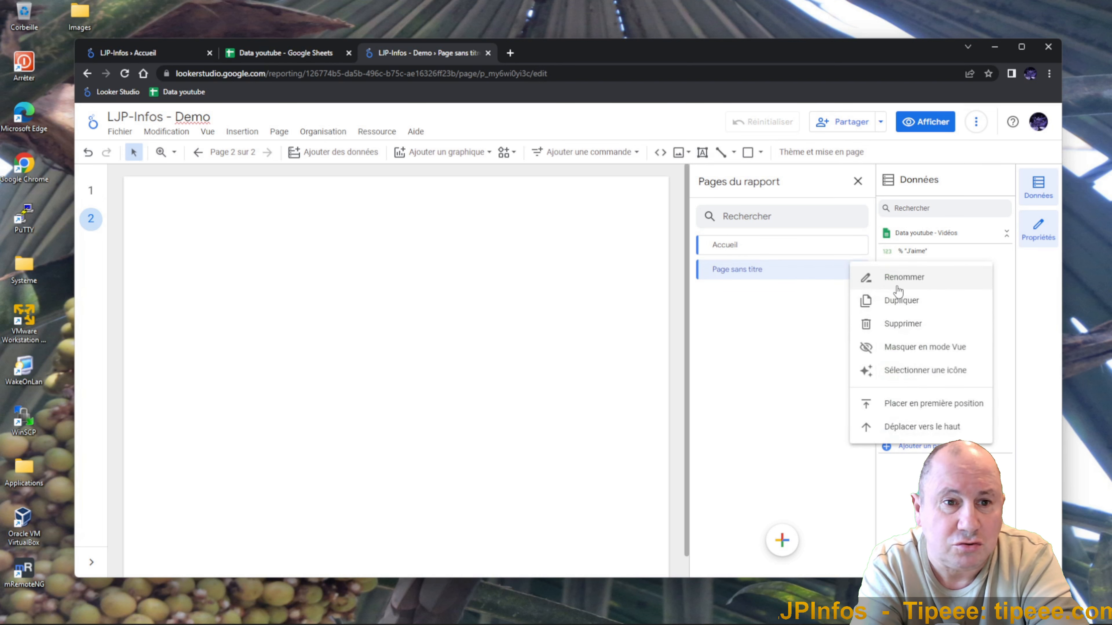
left_click(902, 277)
left_click_drag(762, 269, 711, 270)
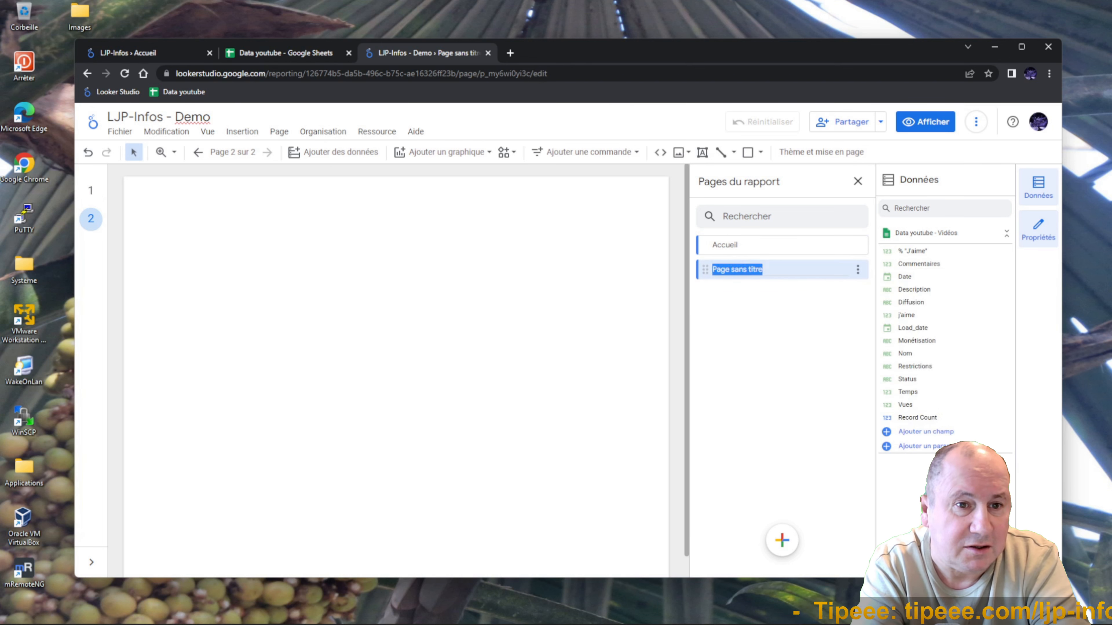
type("Details")
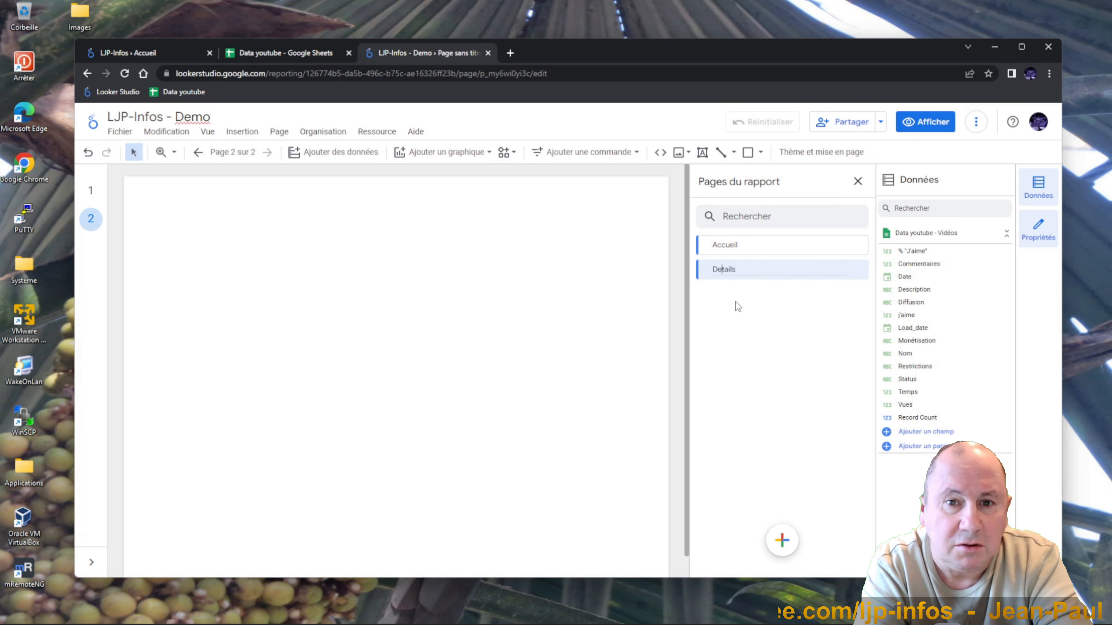
key("Return")
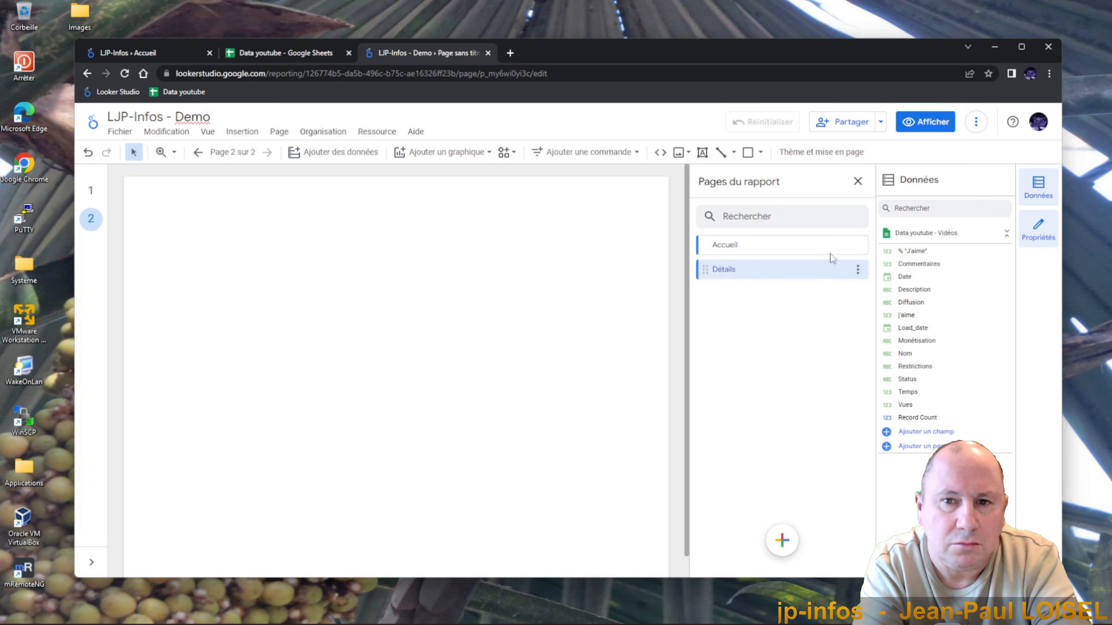
Step: Assign the Accueil house icon to the Accueil page
left_click(859, 245)
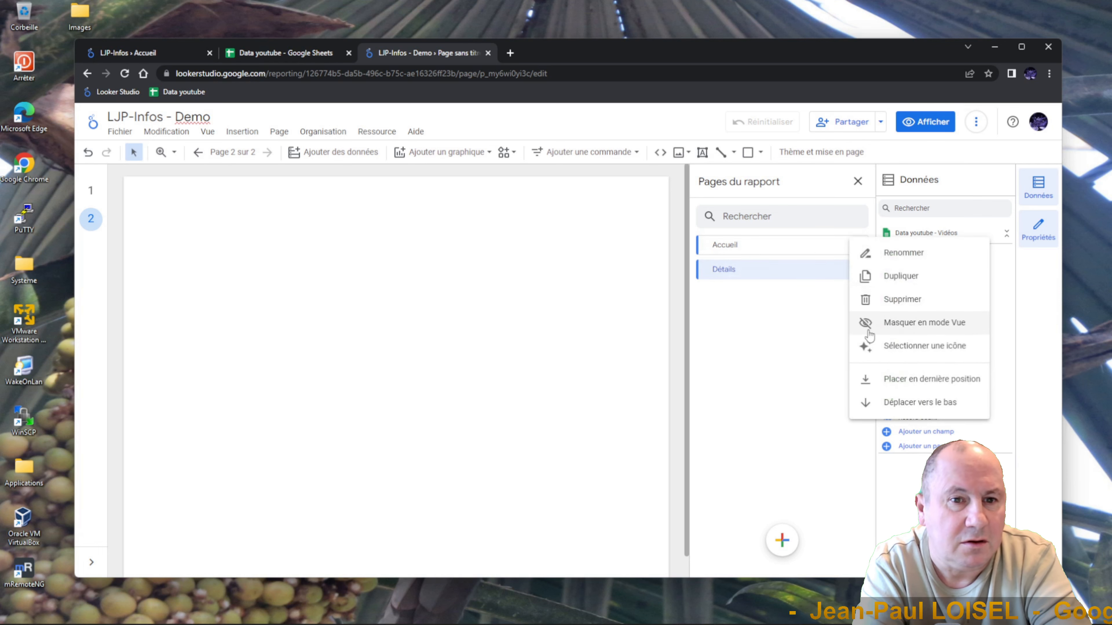
left_click(862, 350)
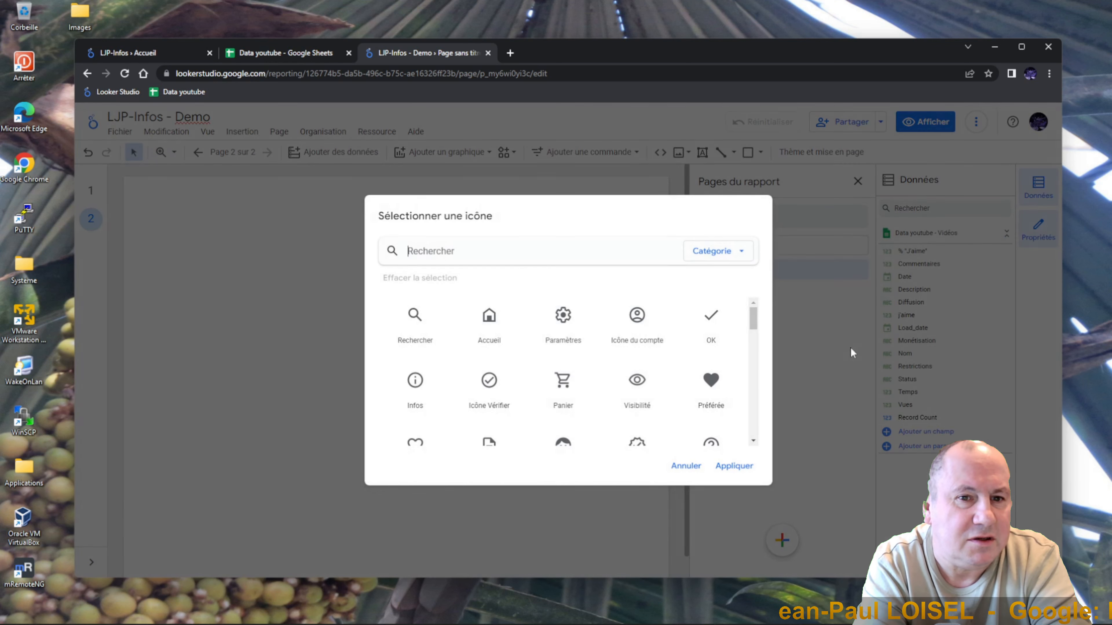
left_click(497, 330)
left_click(734, 466)
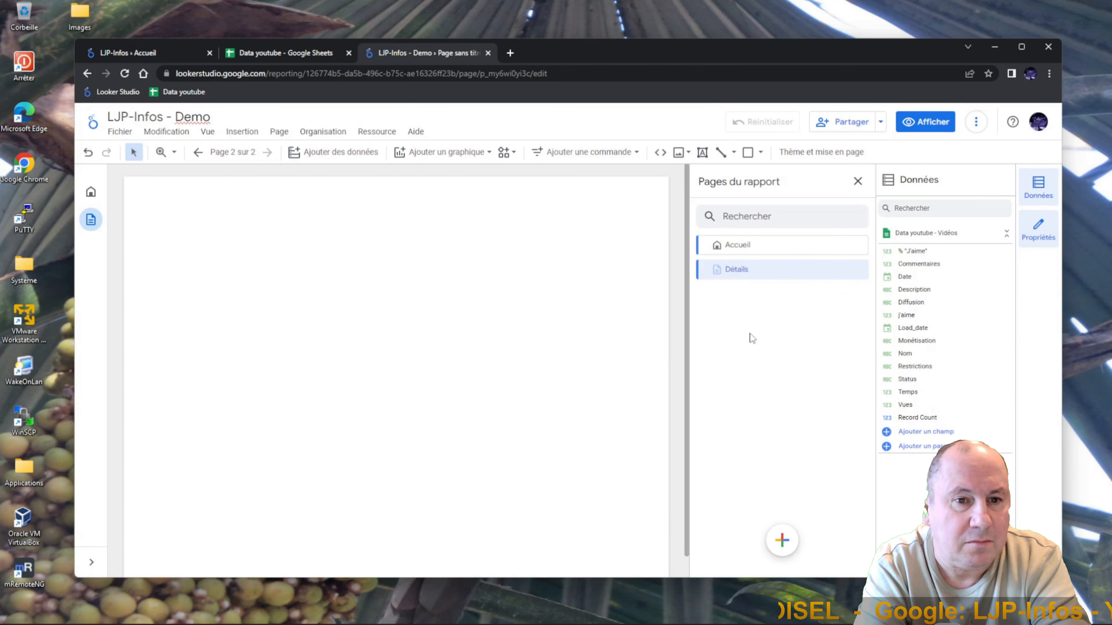
Step: Assign the Analytics icon to the Détails page and leave the page list
left_click(858, 269)
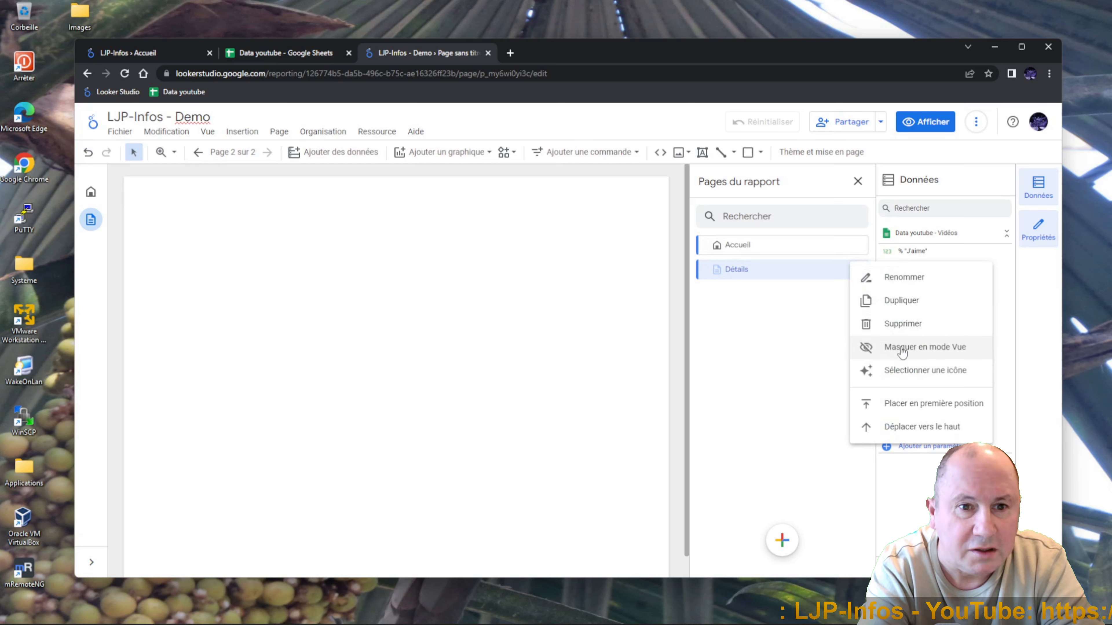
left_click(867, 371)
scroll(690, 385, "down", 5)
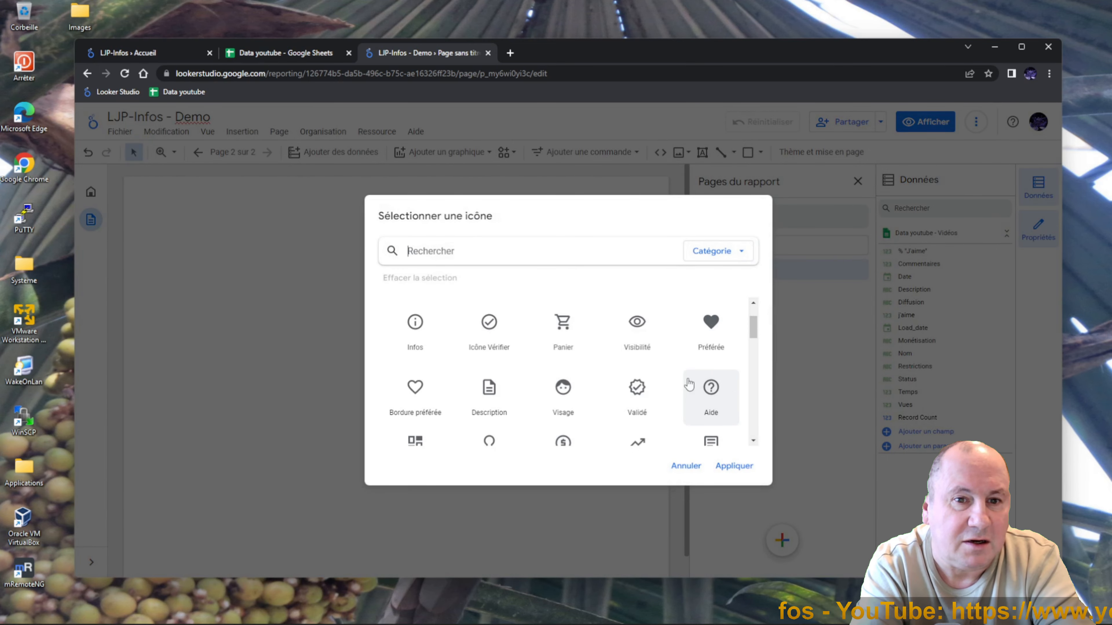
left_click(490, 337)
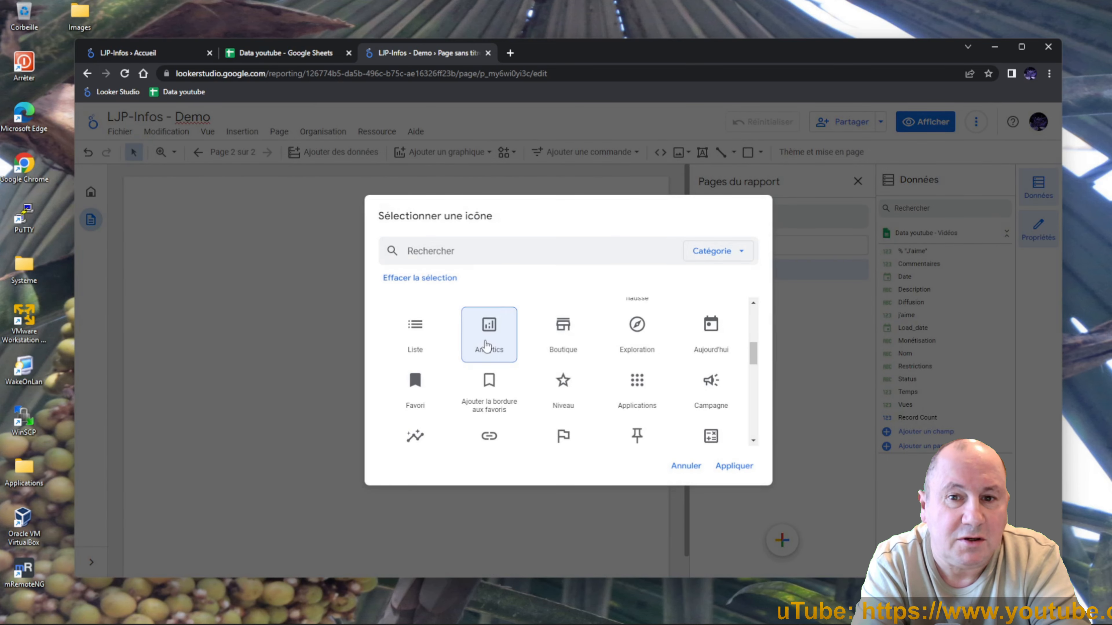
left_click(734, 466)
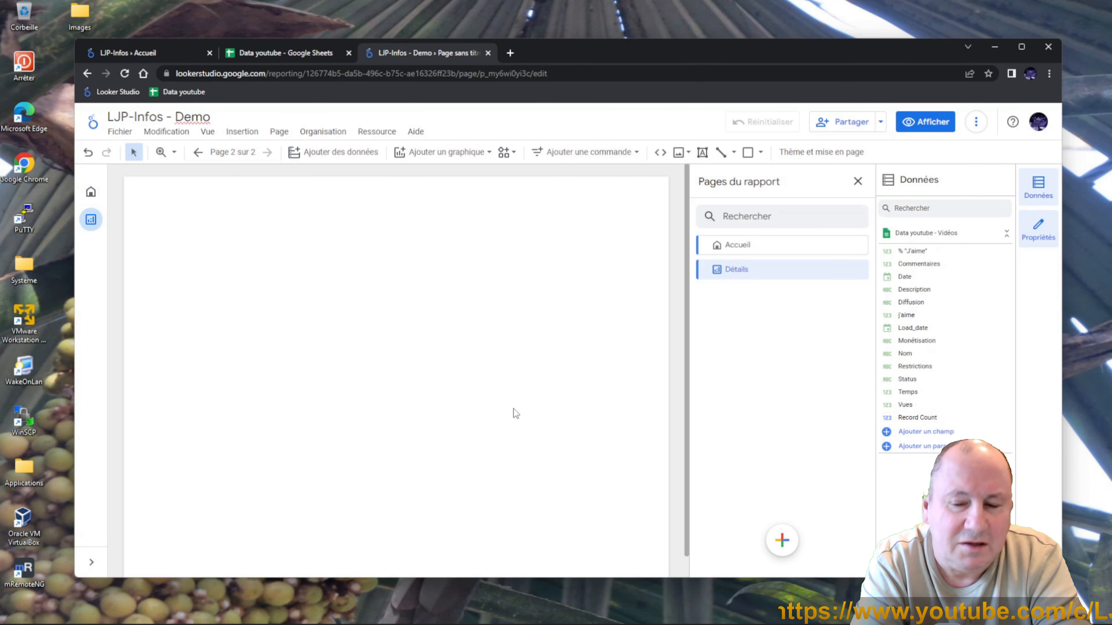
left_click(237, 300)
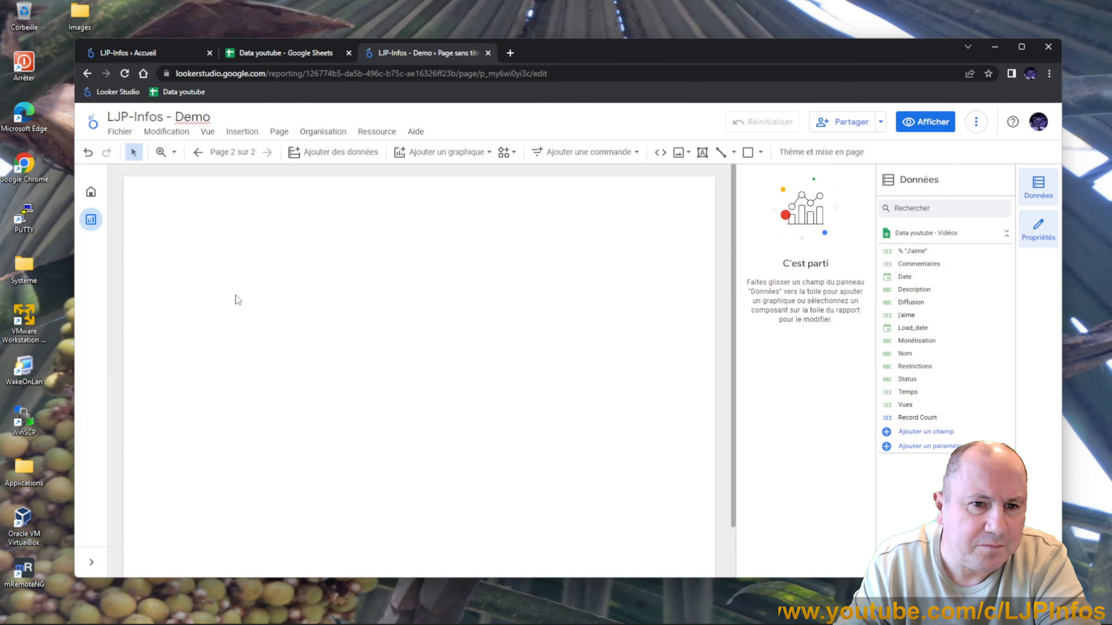
Step: On the Accueil page, insert bandeau.png from the desktop's Images folder and stretch it across the full page width as a top banner
left_click(98, 196)
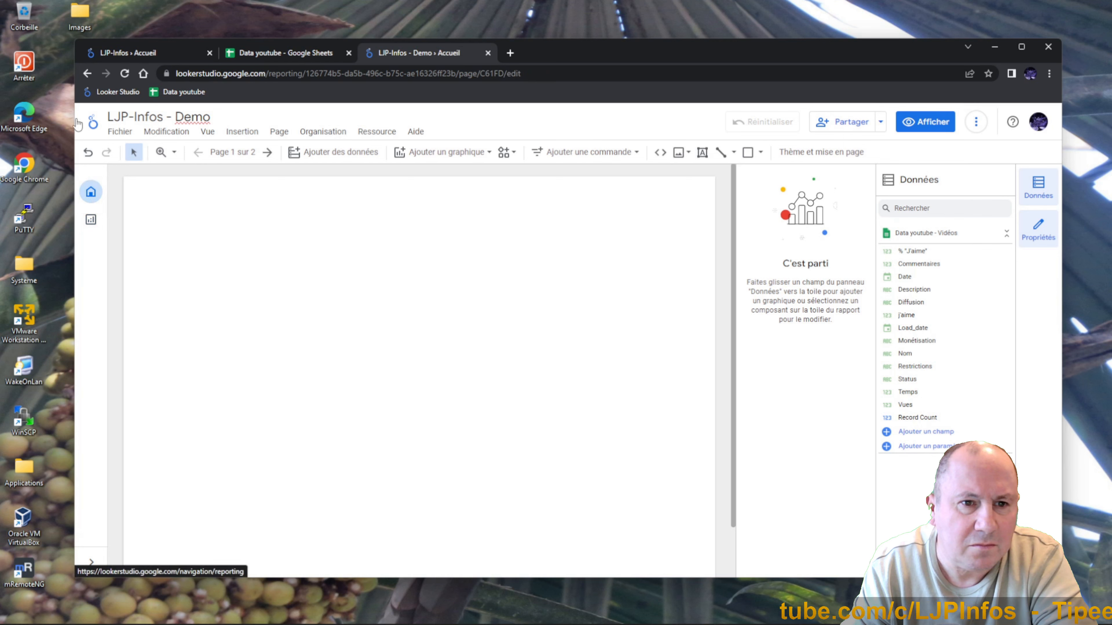
left_click(76, 28)
double_click(77, 28)
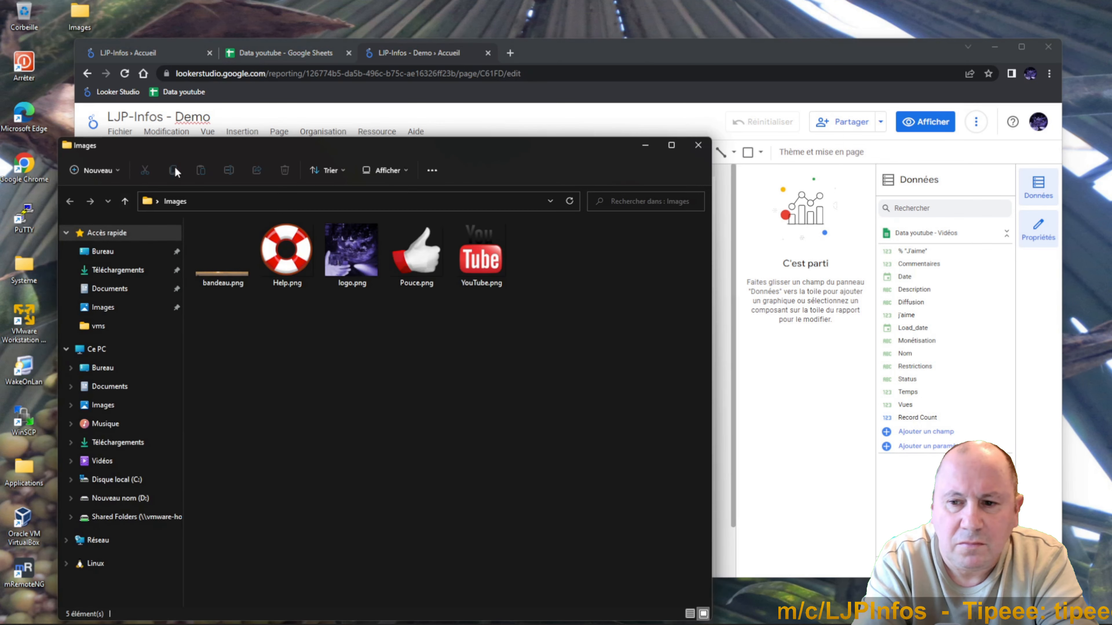
left_click_drag(197, 148, 161, 380)
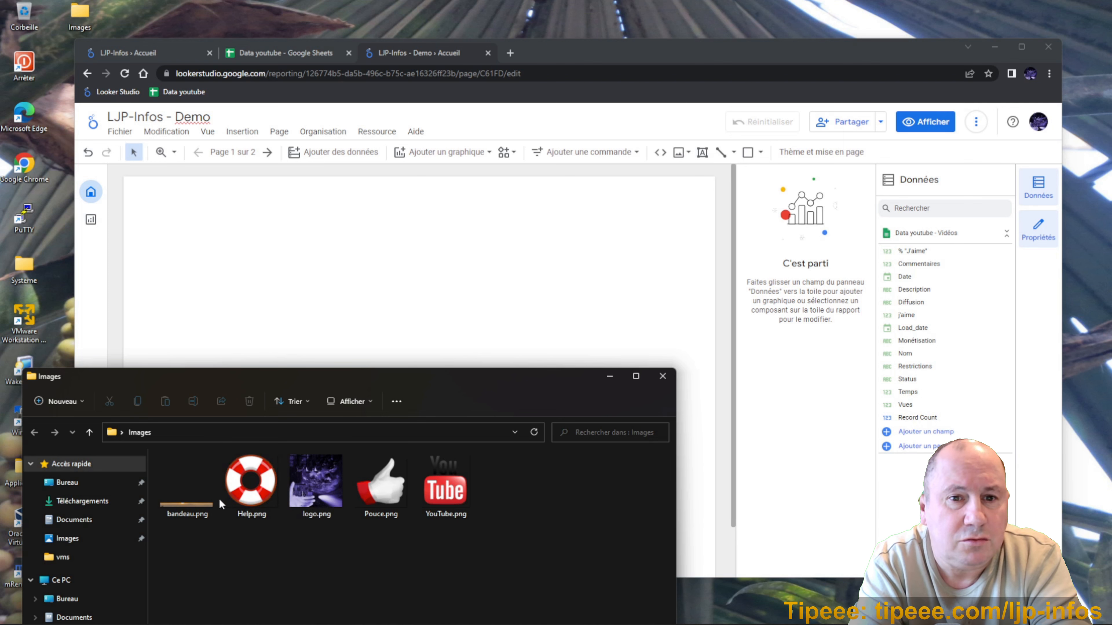
left_click_drag(219, 499, 231, 268)
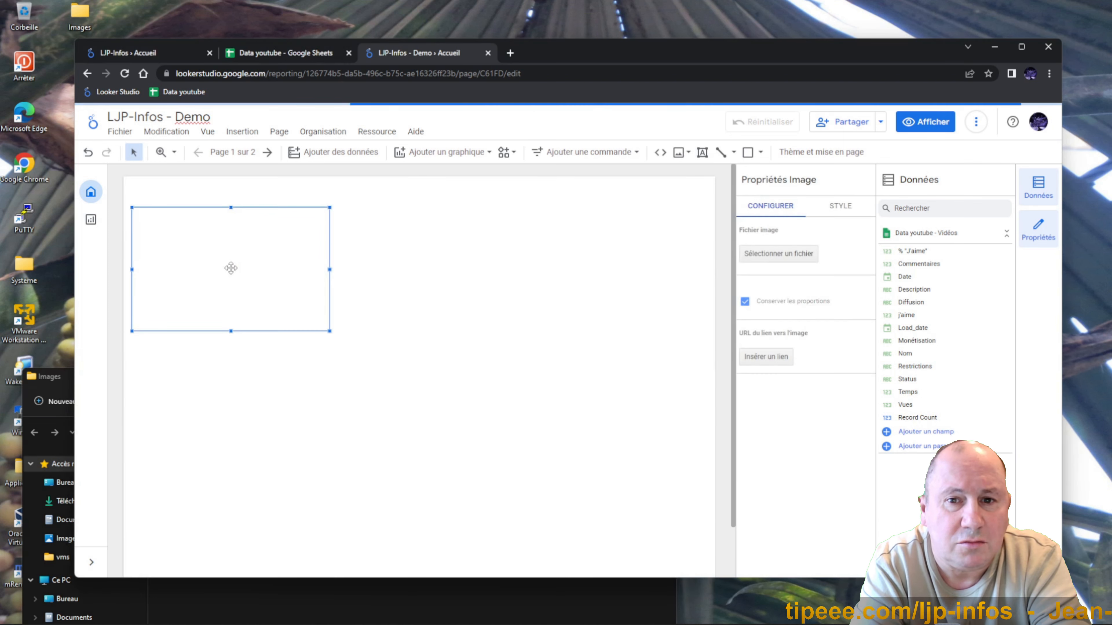
left_click_drag(231, 217, 226, 190)
left_click_drag(319, 191, 709, 301)
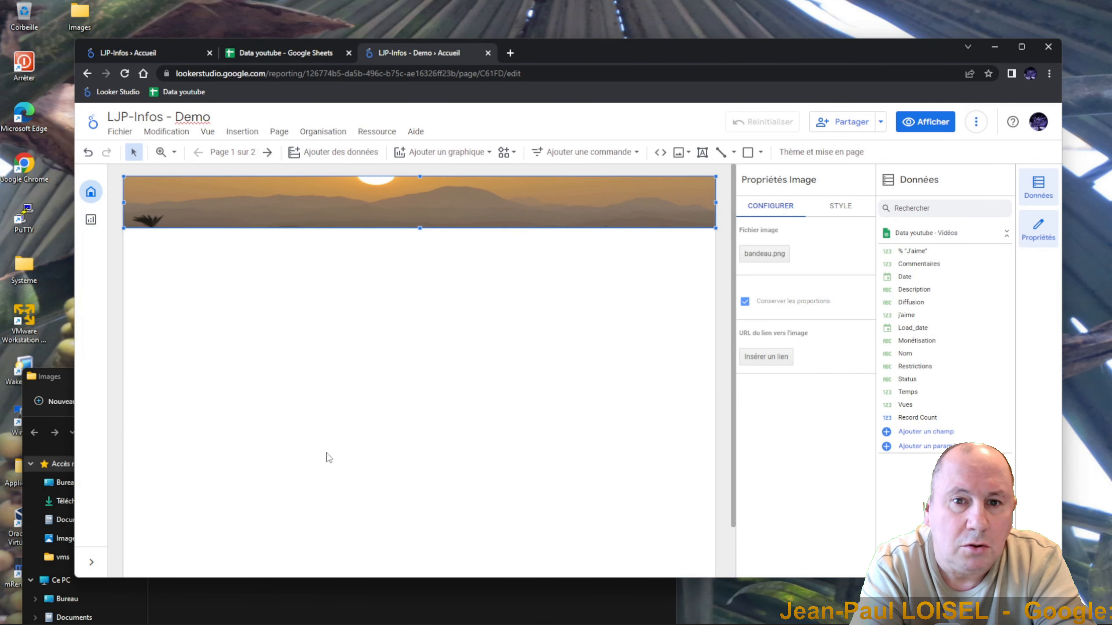
Step: Insert logo.png from the Images folder and shrink it to fit inside the banner's right end
left_click(175, 581)
left_click_drag(316, 482, 467, 325)
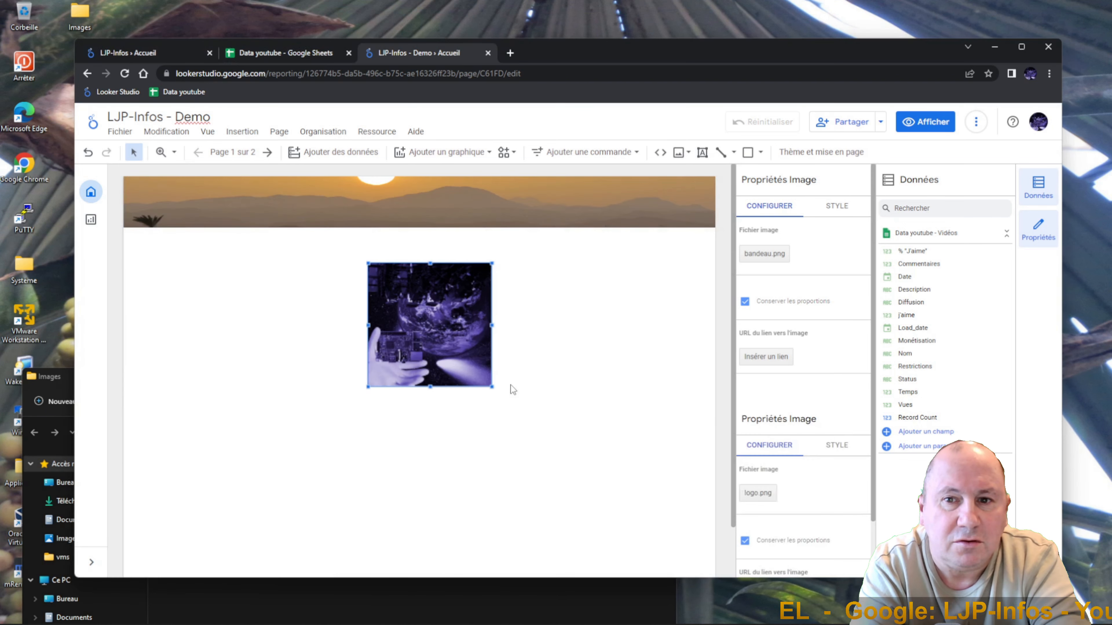
left_click_drag(490, 384, 656, 222)
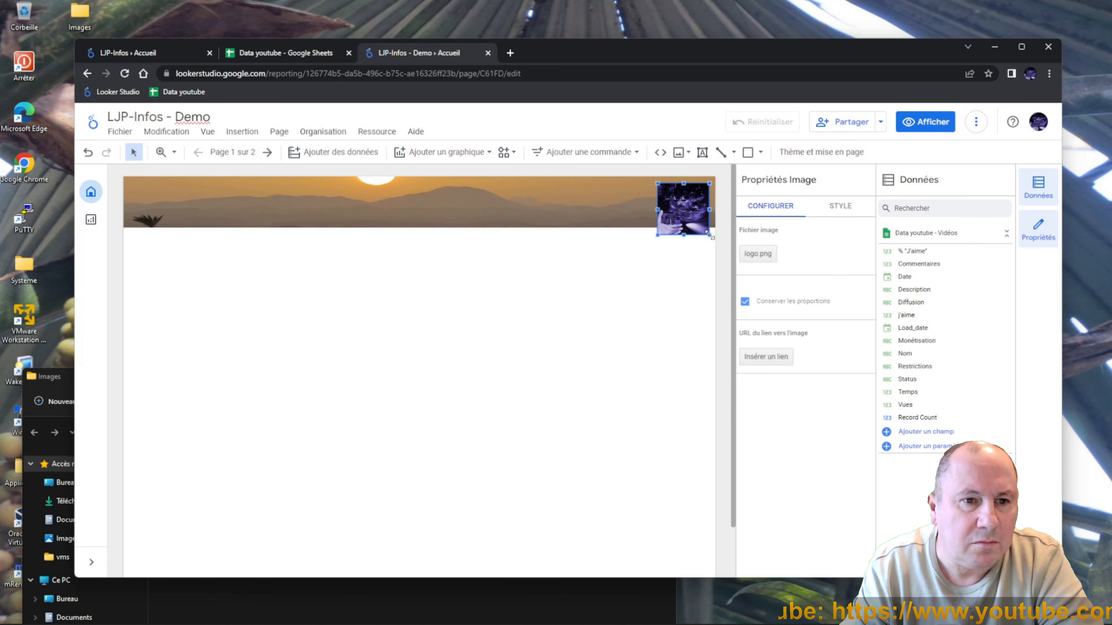
left_click_drag(710, 235, 698, 224)
left_click(673, 290)
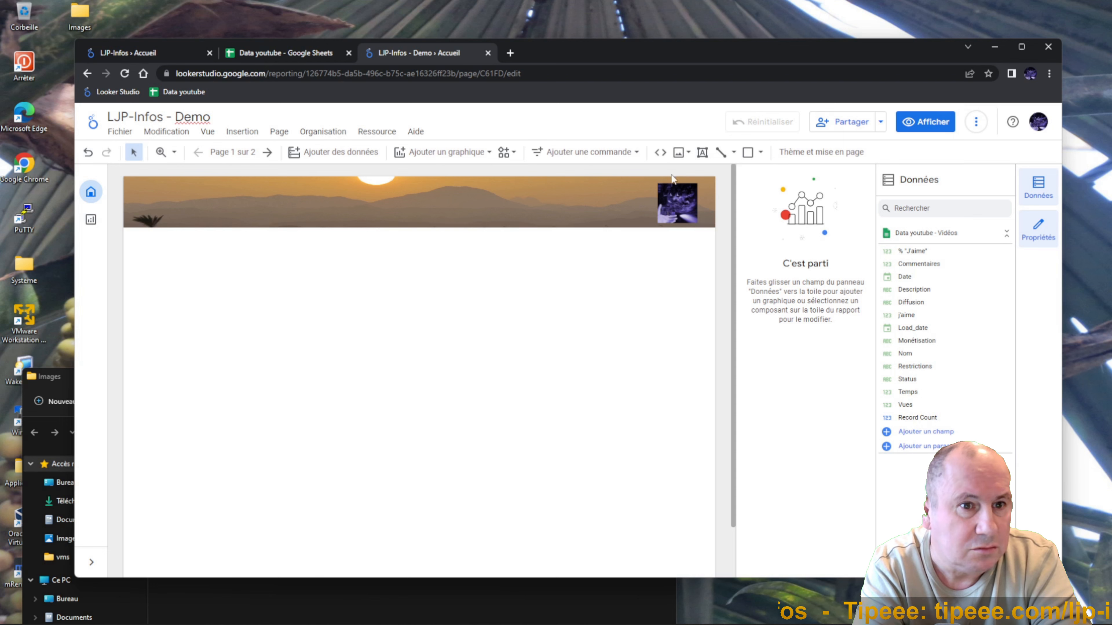
Step: Add a text box across the centre of the banner containing the title LJP-Infos
left_click(702, 152)
left_click_drag(348, 198, 546, 223)
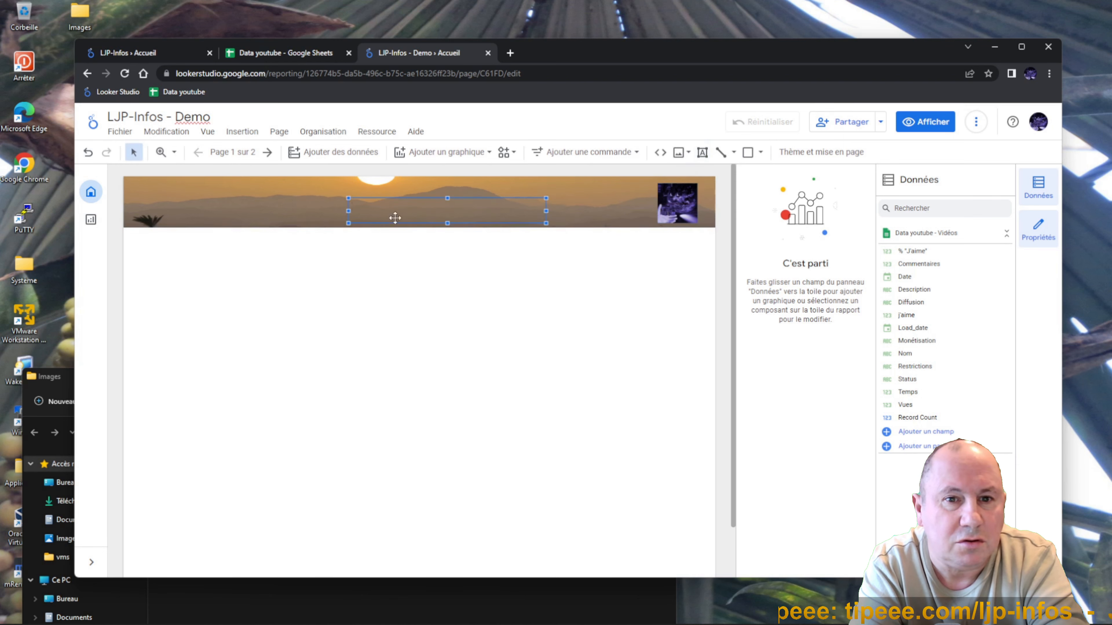
type("LJP")
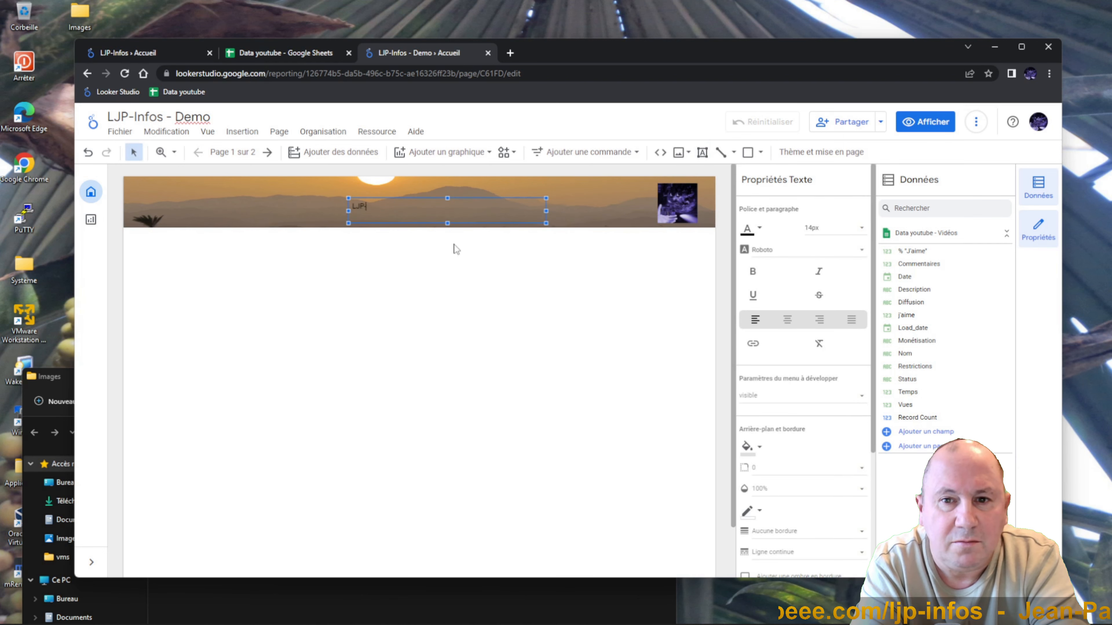
type("-IN")
key("BackSpace")
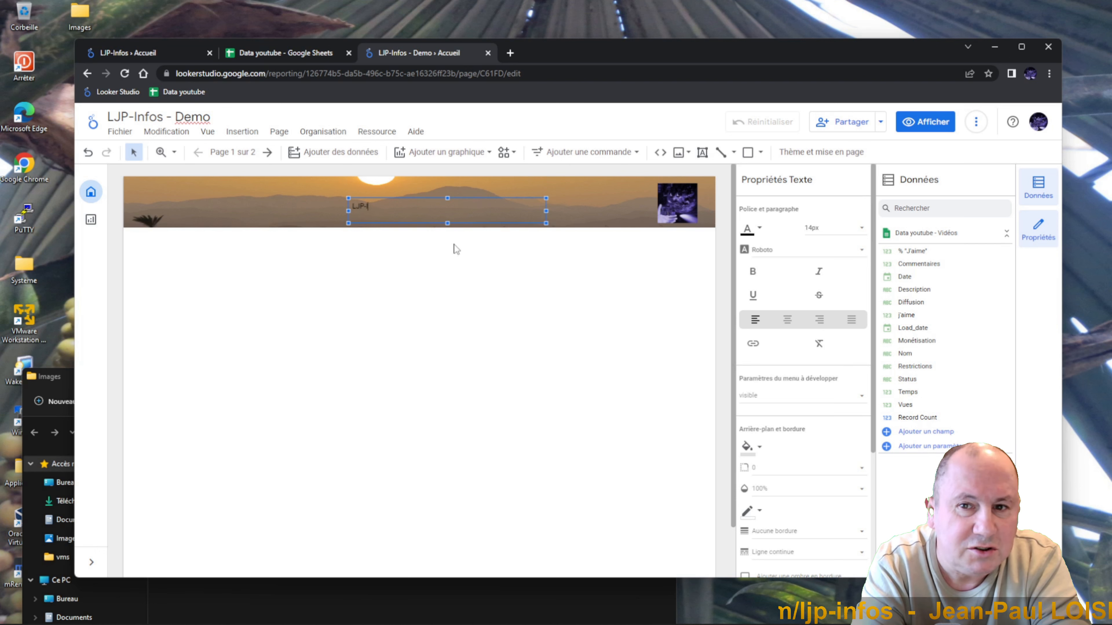
type("nfoqs")
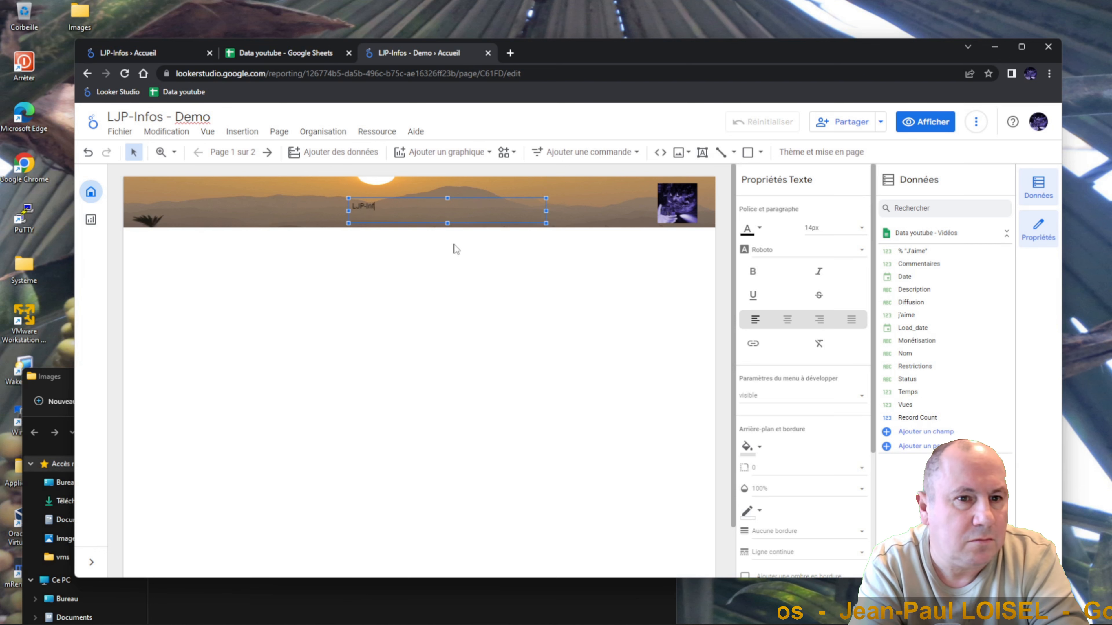
key("BackSpace")
key("BackSpace")
type("s")
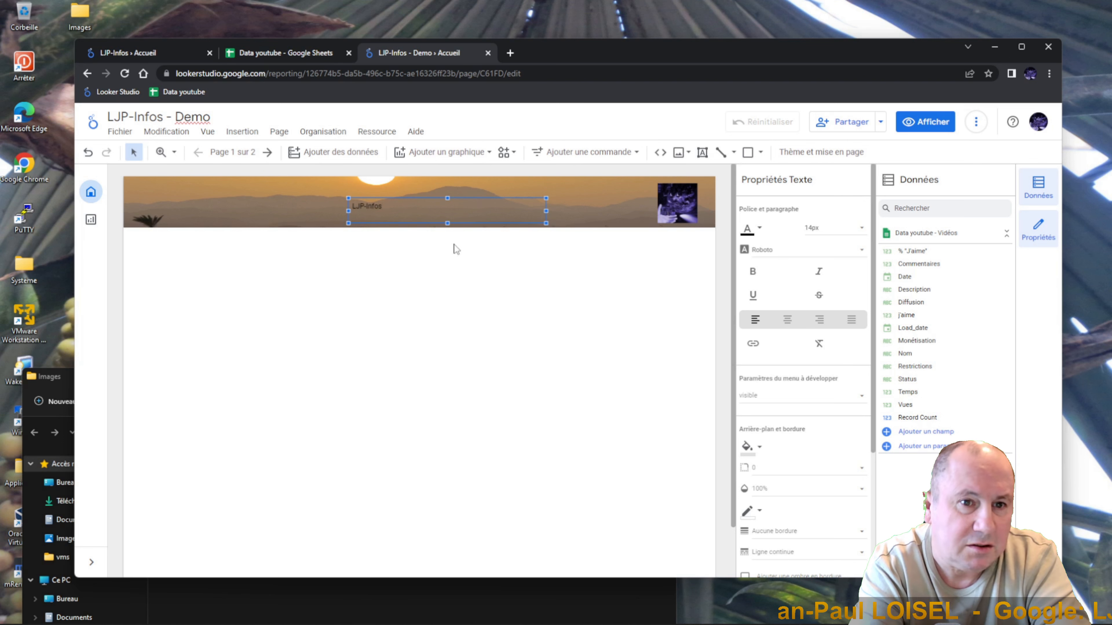
Step: Format the whole LJP-Infos title at 32px in bold
key("ctrl+a")
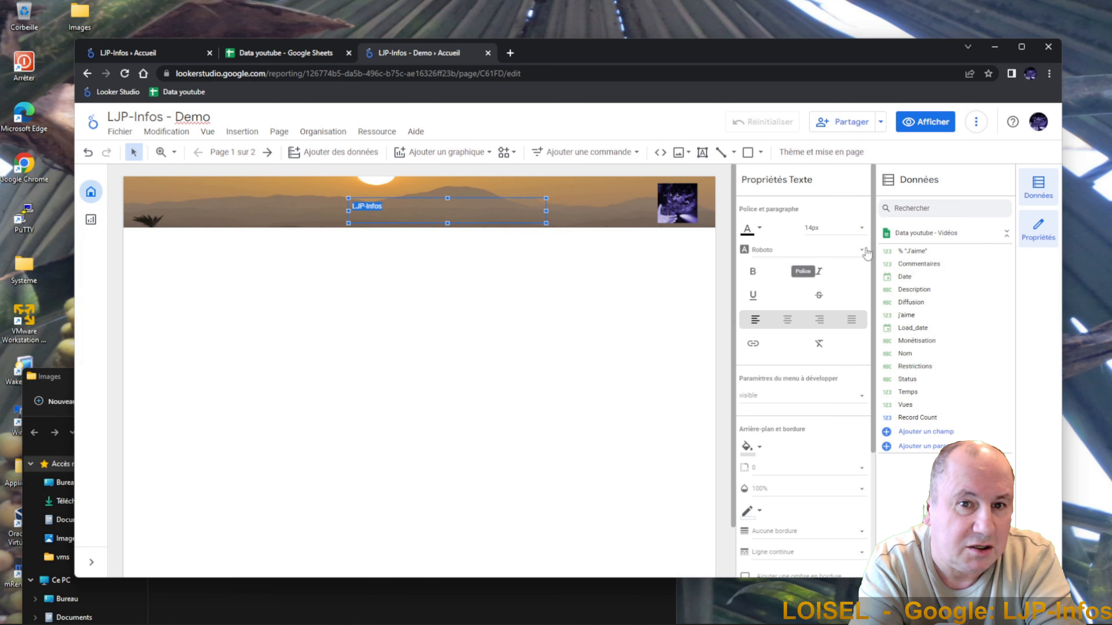
left_click(861, 230)
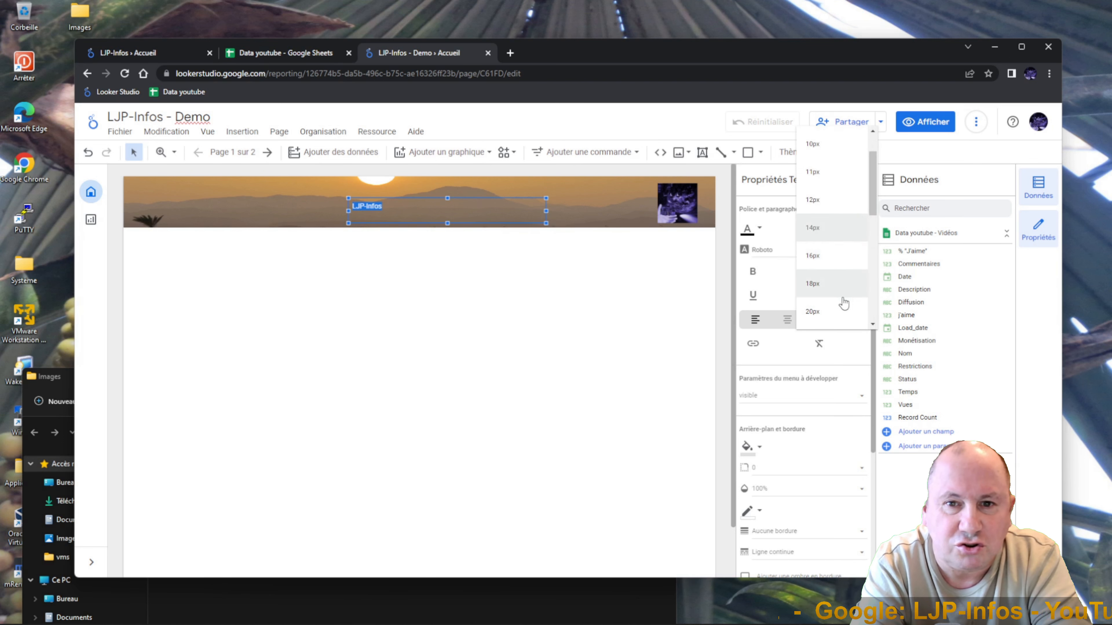
scroll(844, 299, "down", 4)
left_click(825, 249)
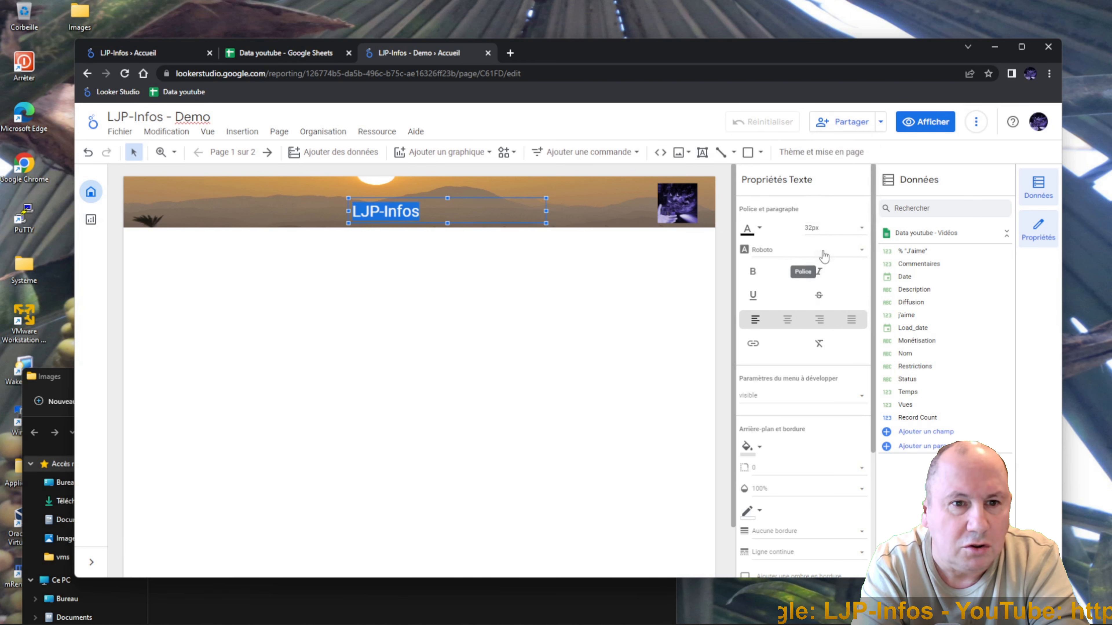
left_click(754, 275)
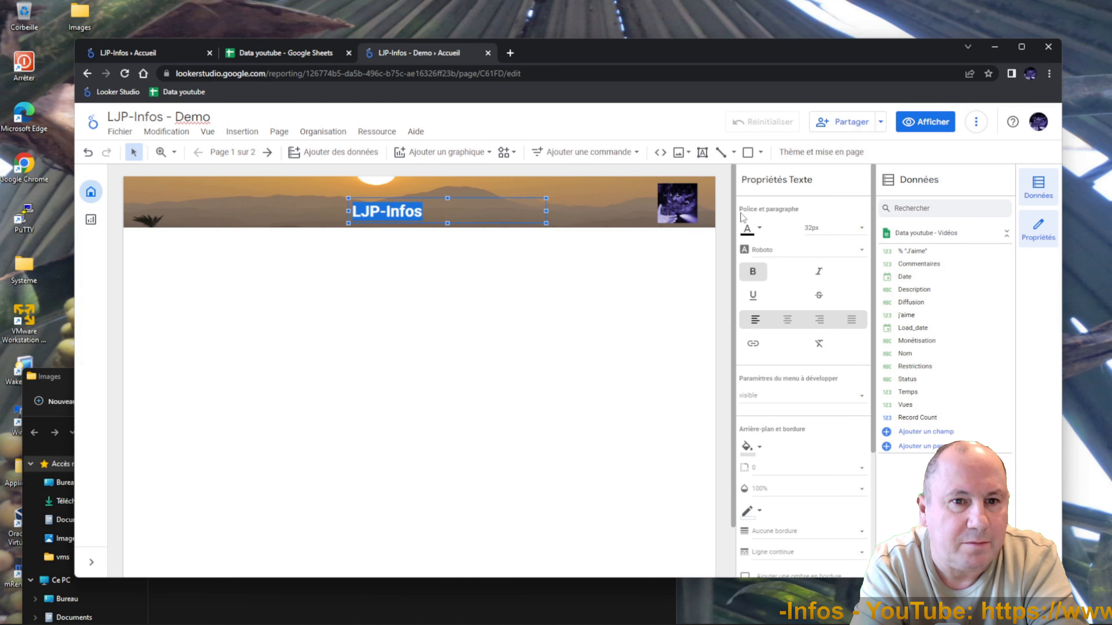
Step: Set the LJP-Infos title's text colour to dark olive and deselect it
left_click(758, 230)
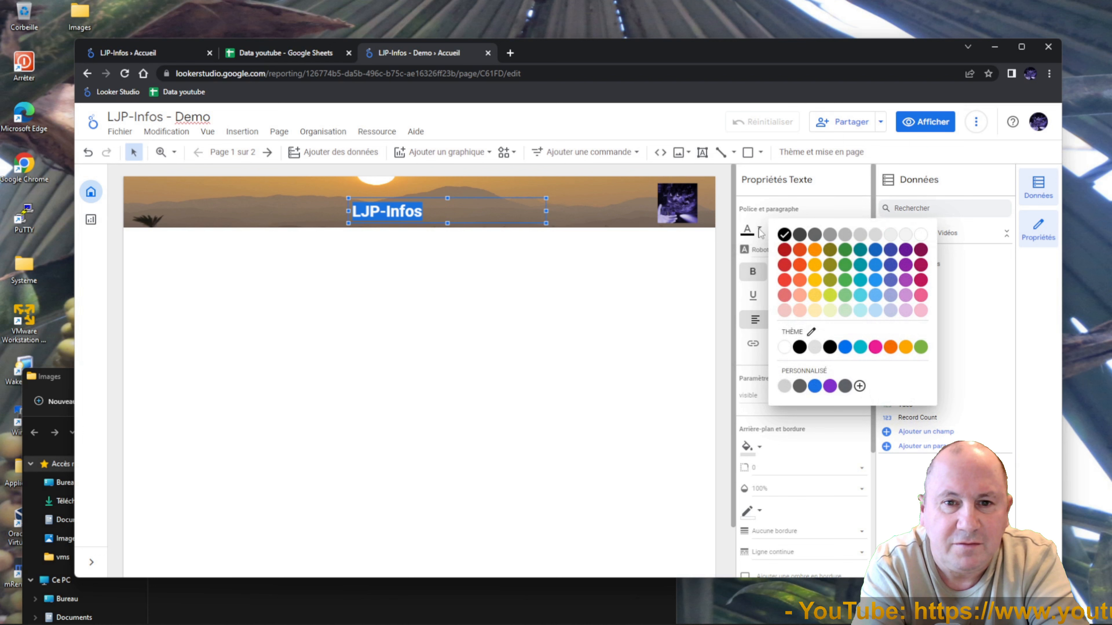
left_click(830, 250)
left_click(584, 333)
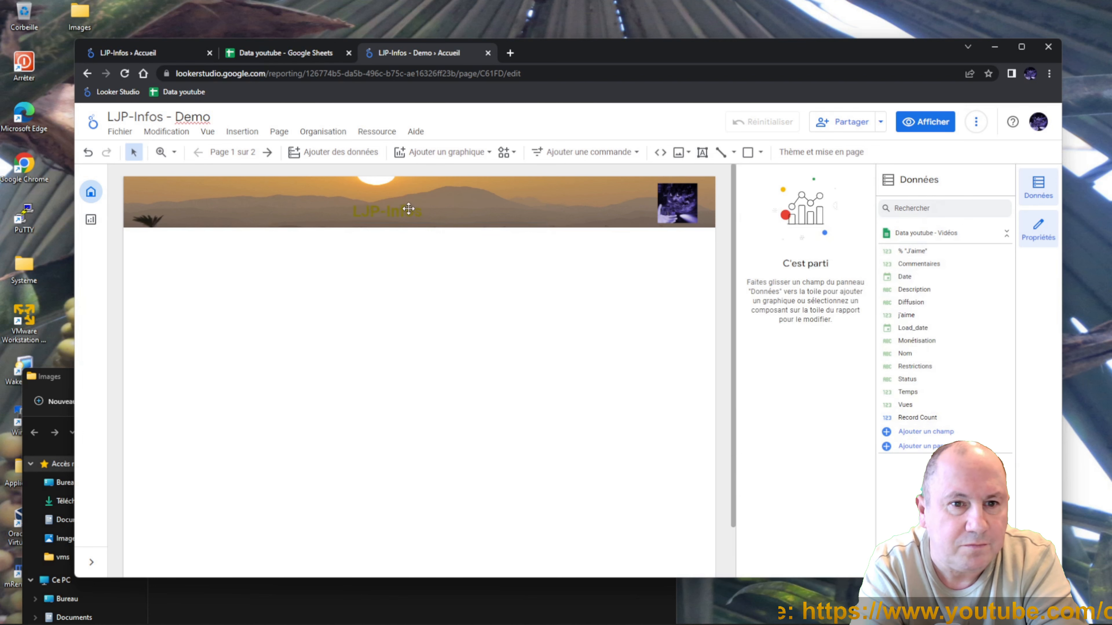
Step: Move the LJP-Infos title up to about the middle of the banner's height
left_click(461, 194)
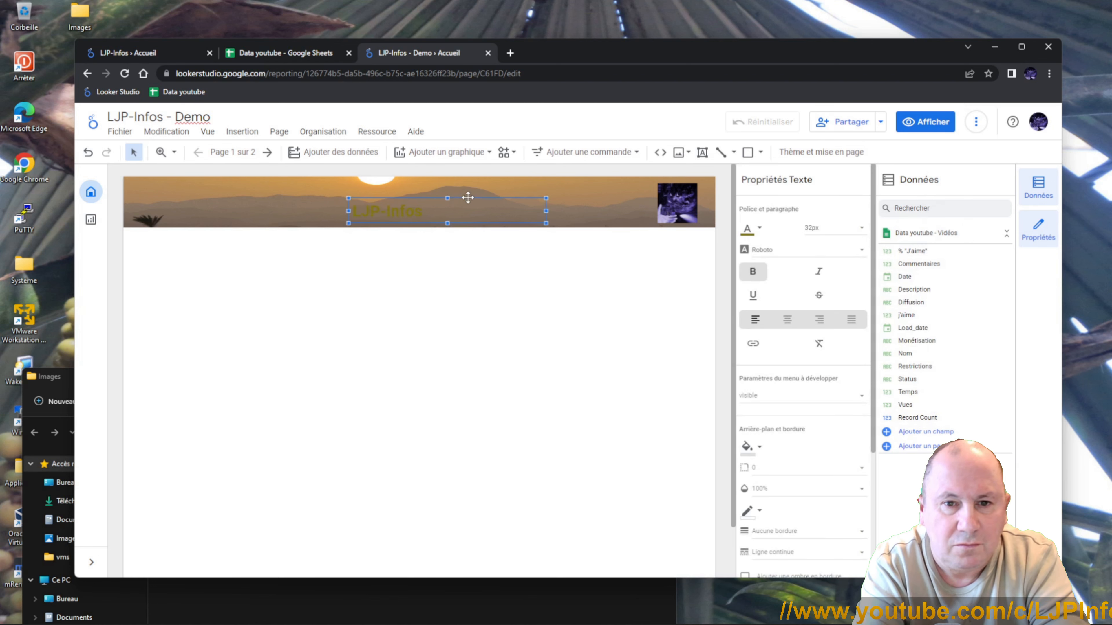
left_click_drag(477, 194, 468, 202)
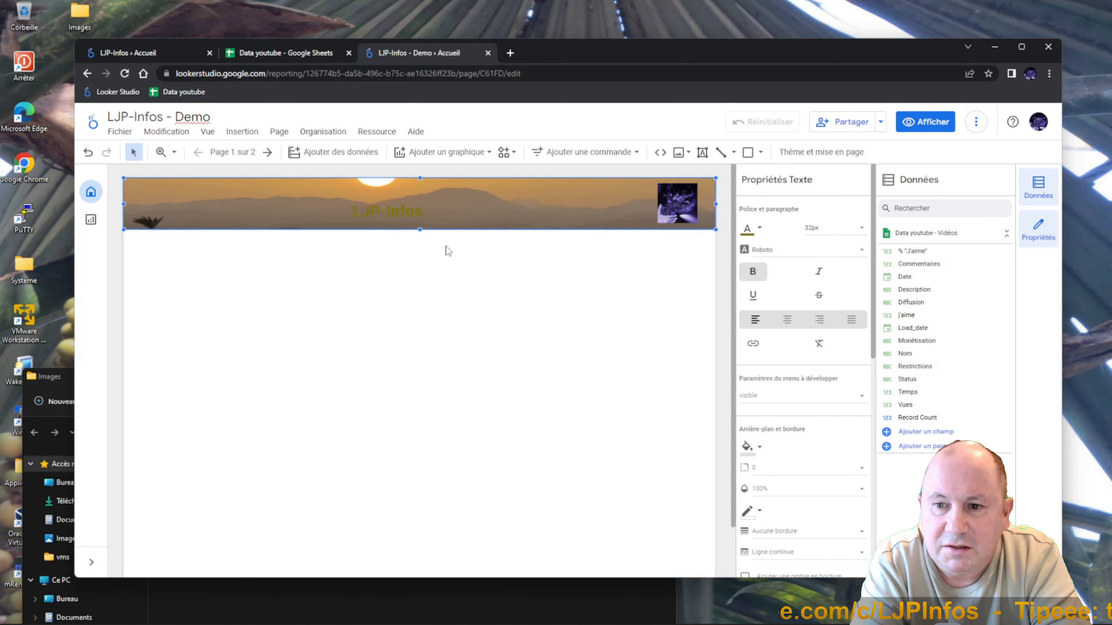
left_click(412, 215)
key("Up")
key("Up")
key("Down")
key("Down")
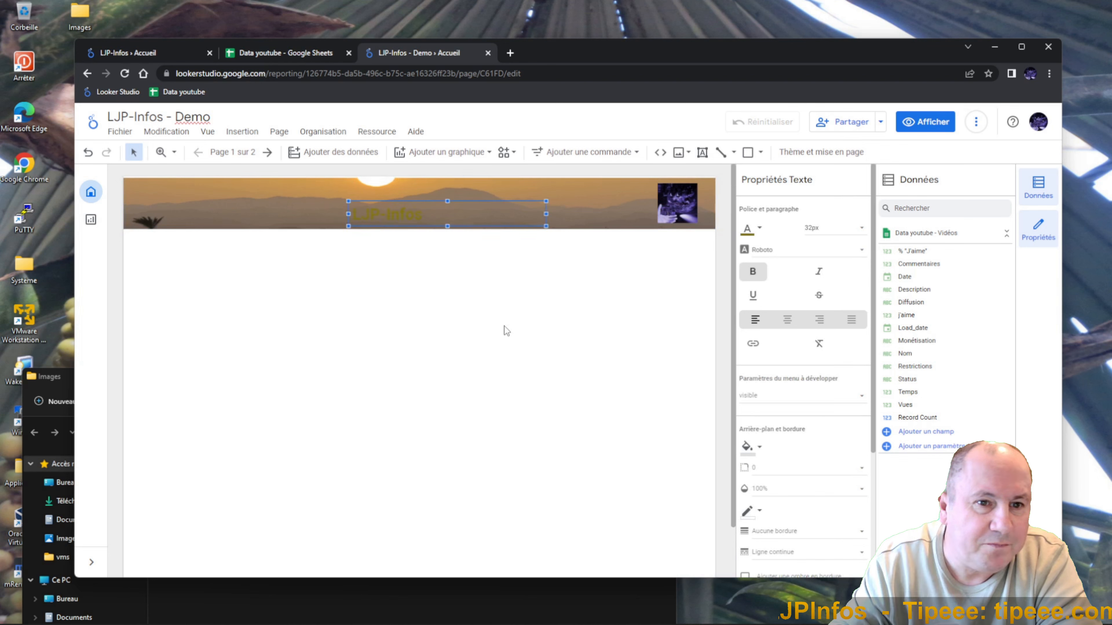
key("Up")
key("Down")
key("Down")
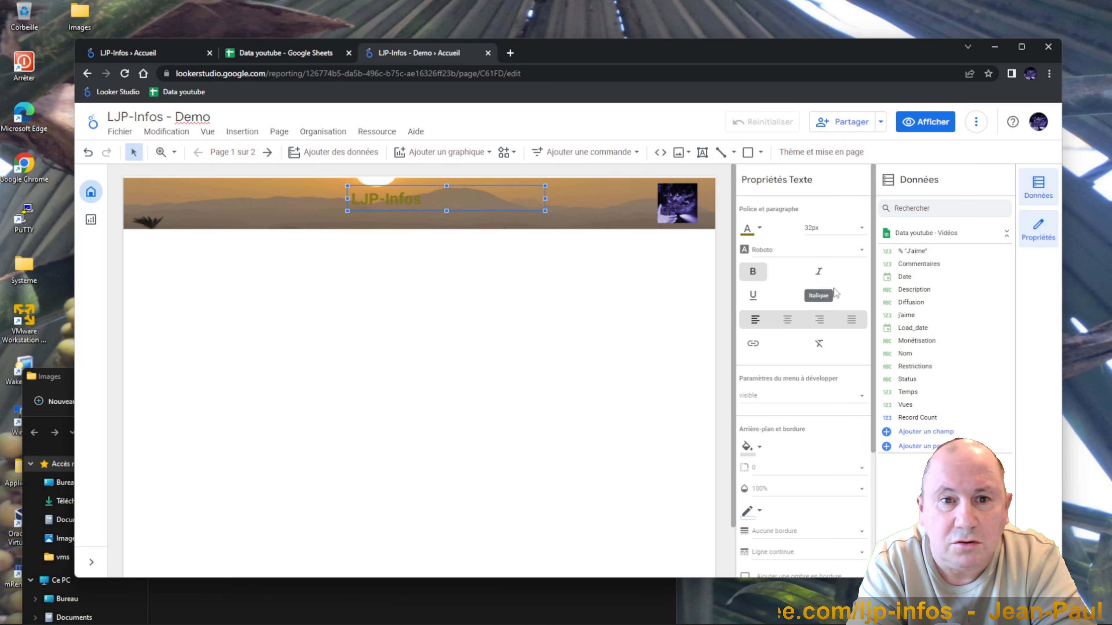
Step: Centre the LJP-Infos title within its text box and set its text colour to black
left_click(787, 319)
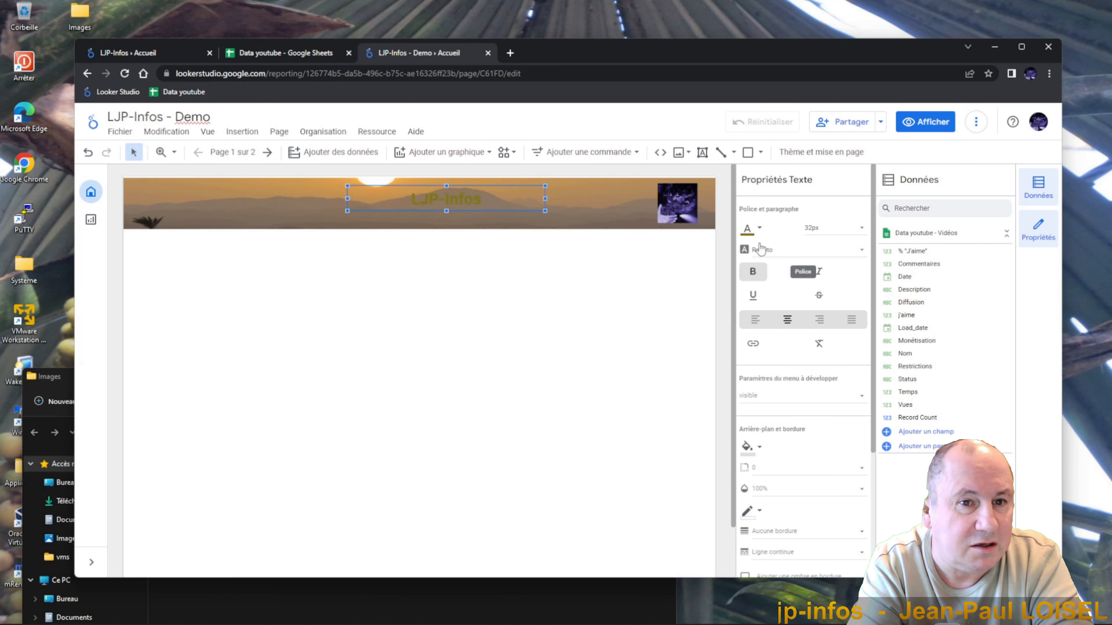
left_click(748, 228)
left_click(784, 235)
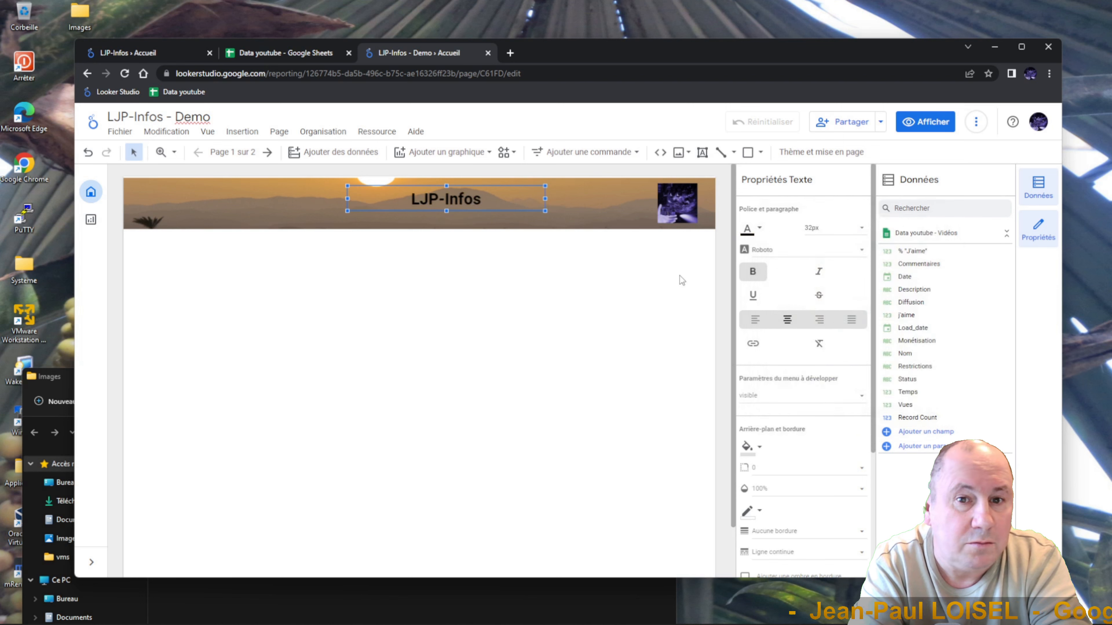
Step: Extract a theme from the banner image and apply the second proposal, with the white background and dark brown header
right_click(612, 215)
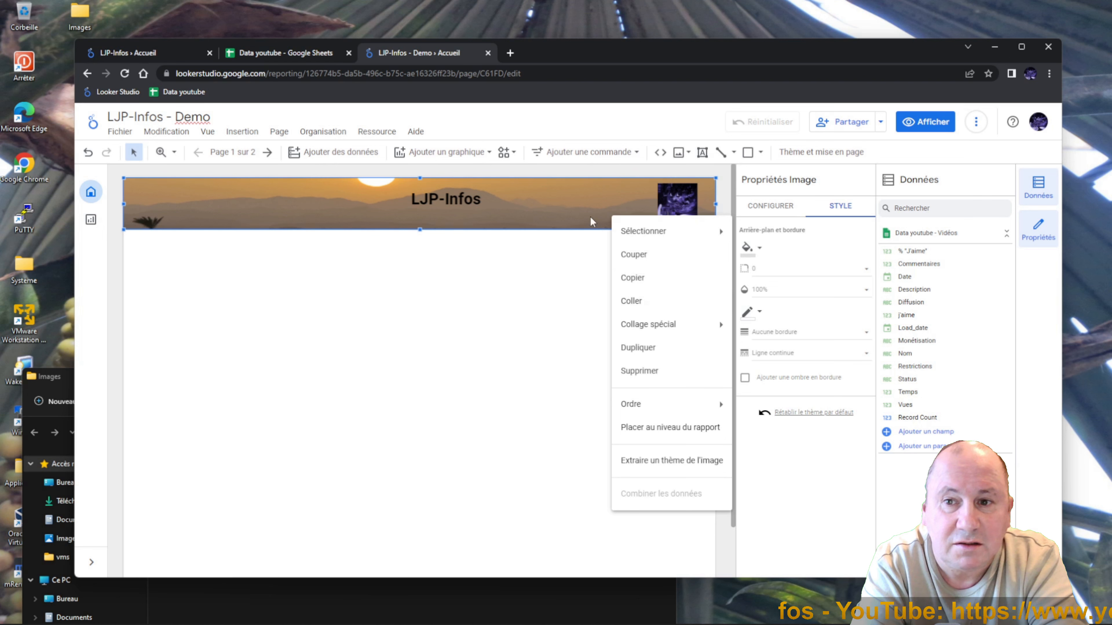
mouse_move(640, 230)
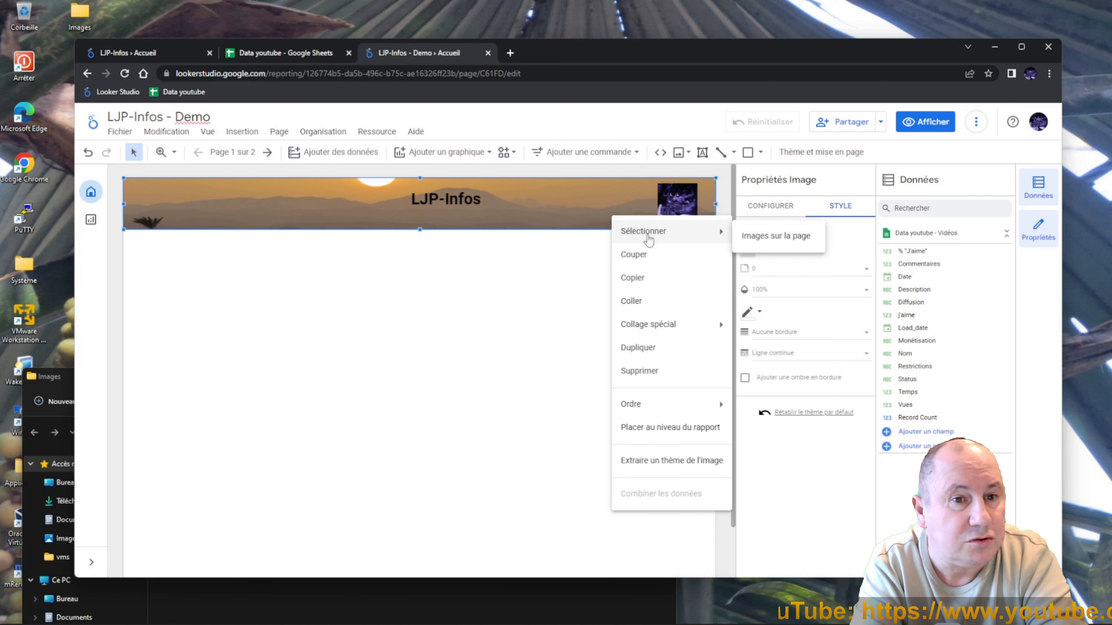
mouse_move(629, 414)
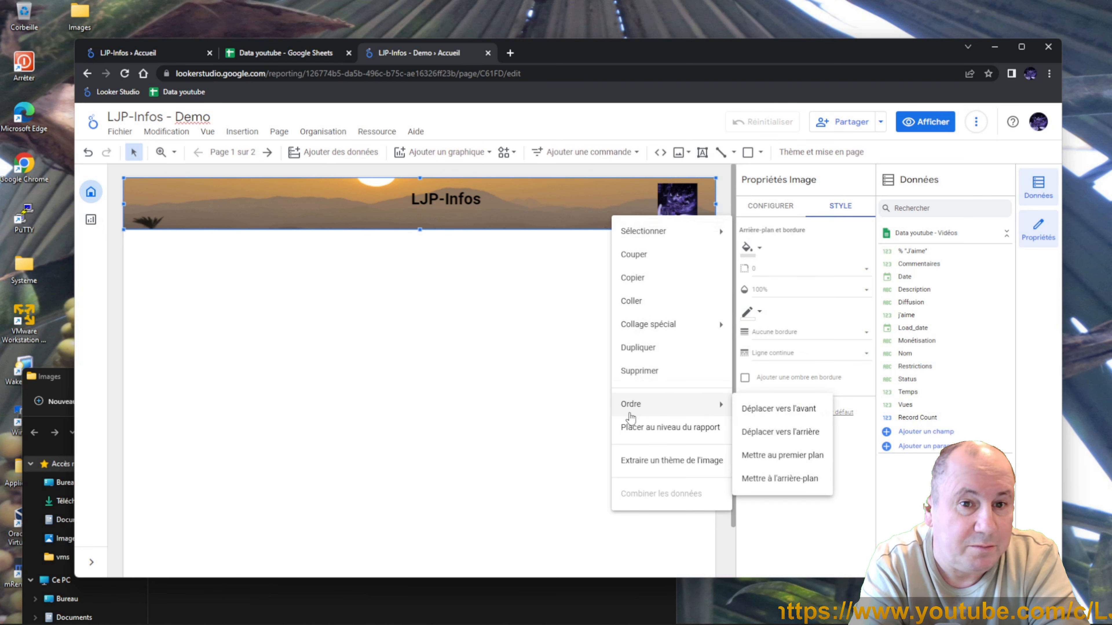
left_click(624, 461)
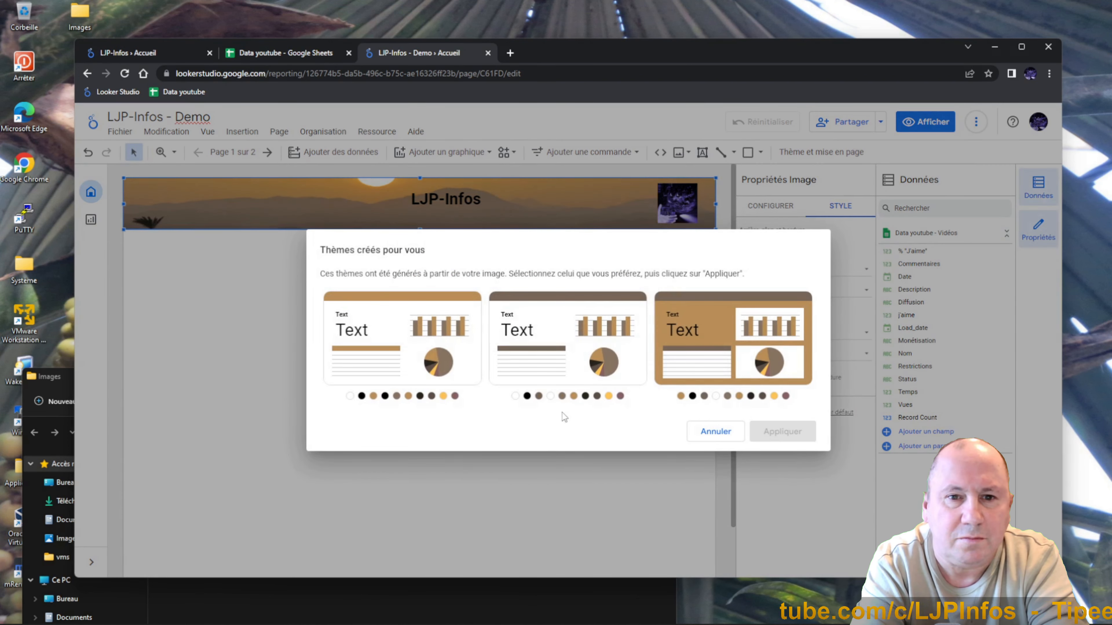
left_click(574, 339)
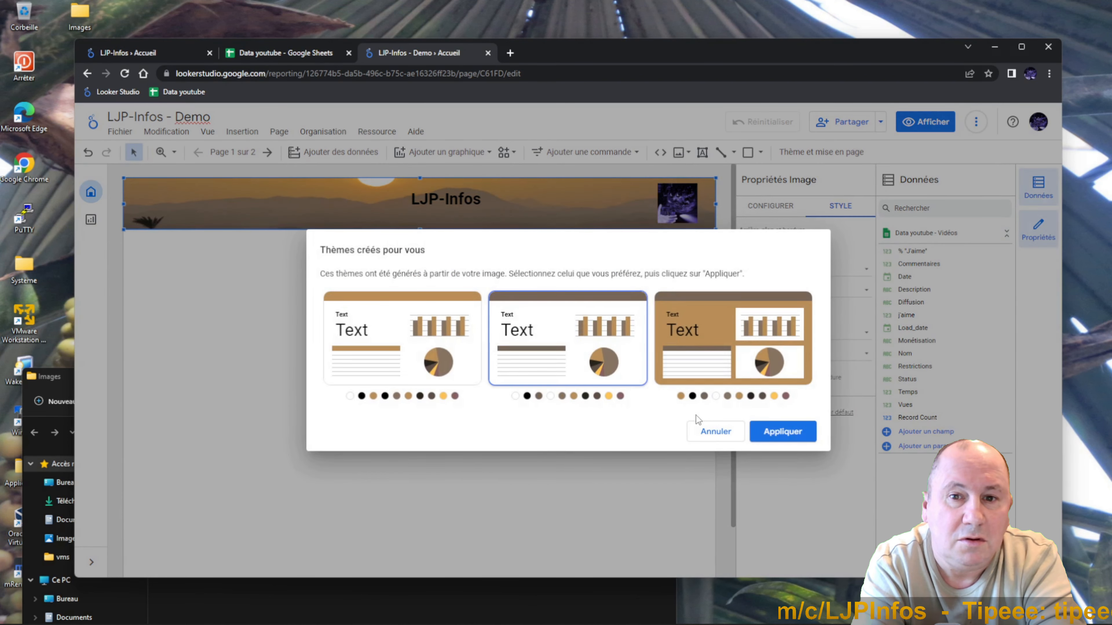
left_click(774, 432)
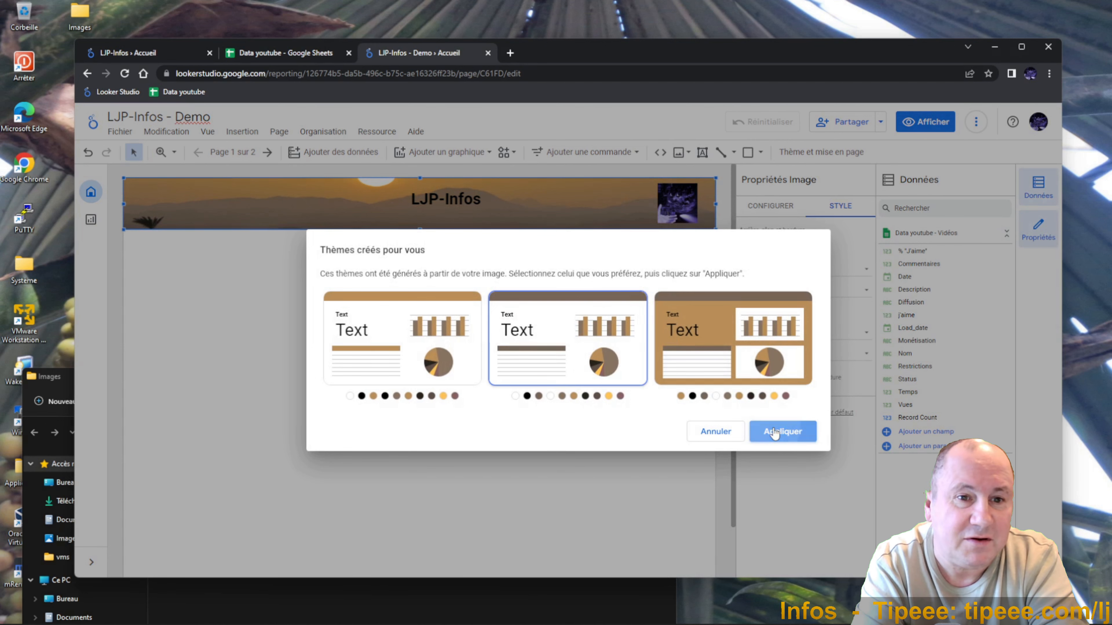
left_click(774, 432)
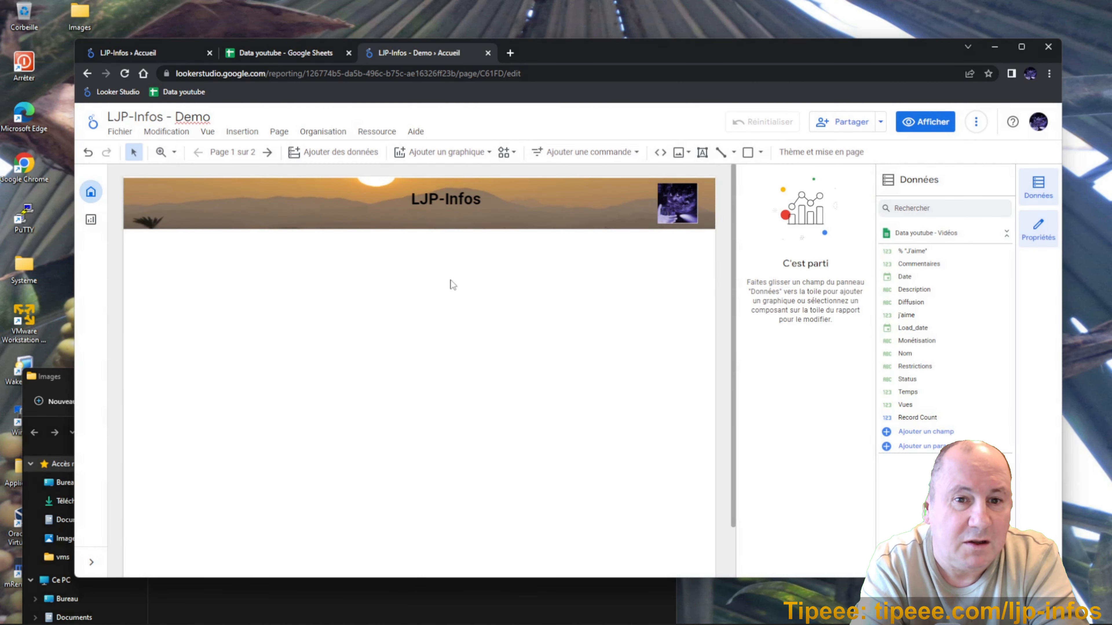
Step: Check the theme colours offered for the LJP-Infos title's text, leaving its colour as is
left_click(429, 202)
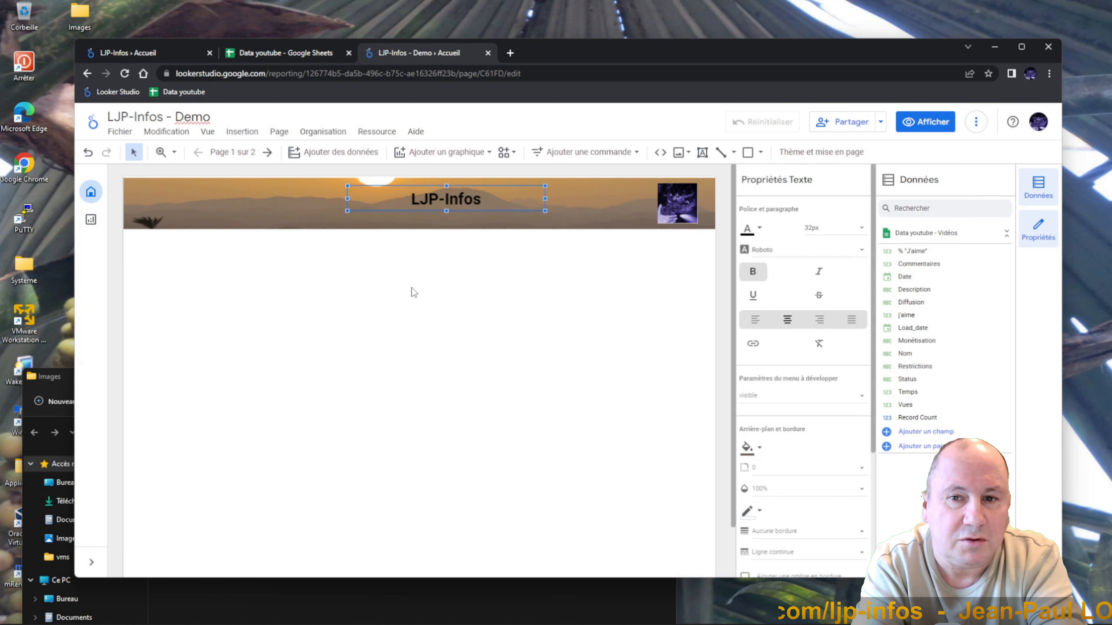
left_click(760, 229)
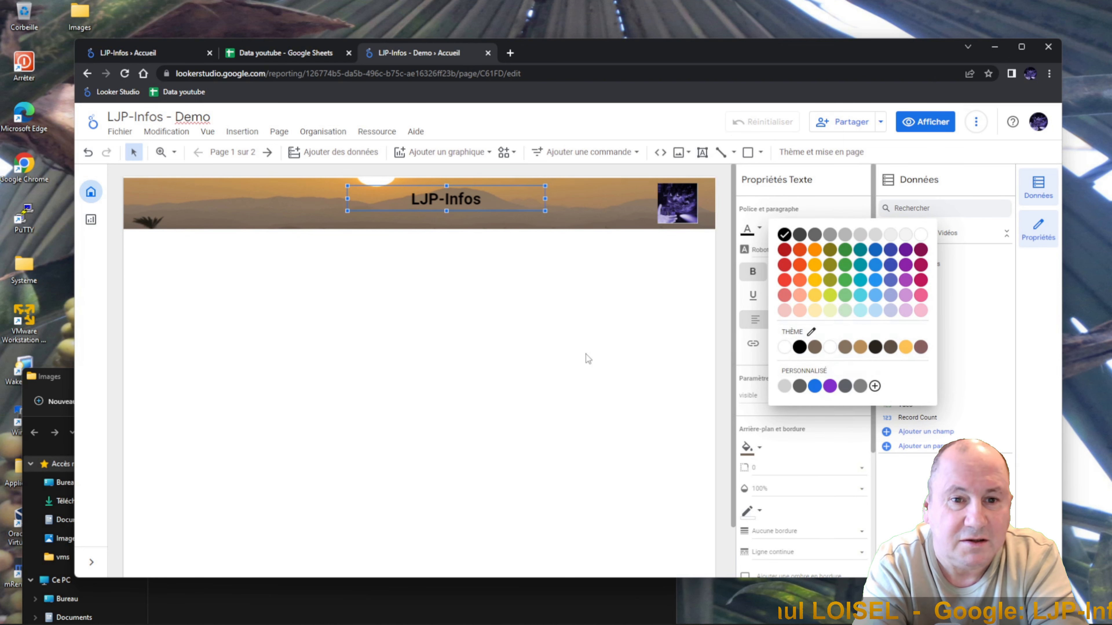
left_click(506, 377)
left_click(355, 321)
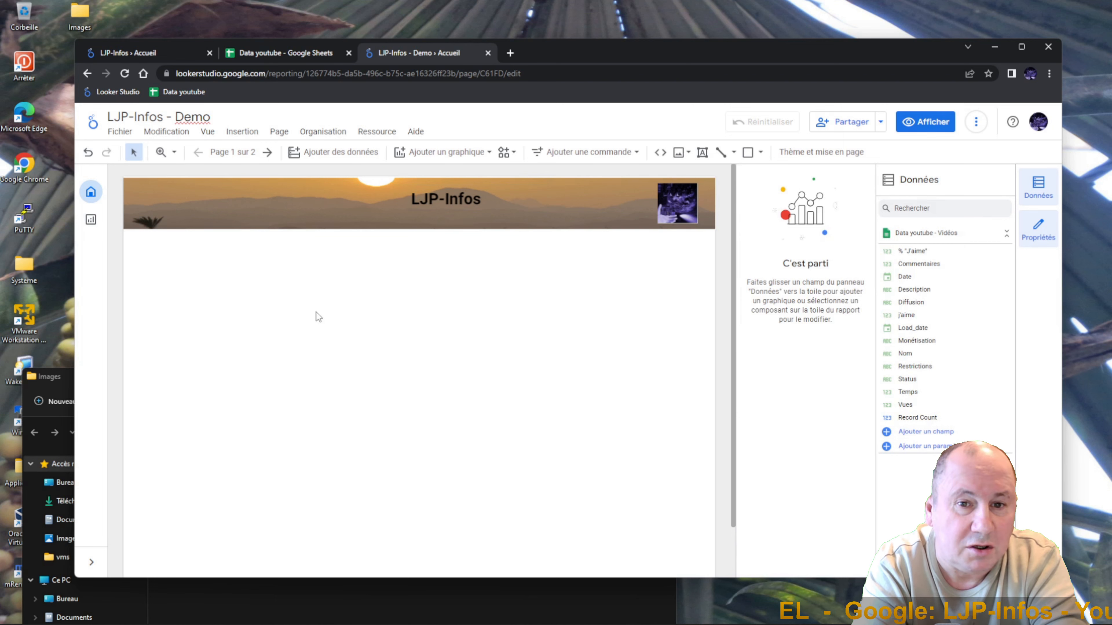
Step: Group the banner image, the LJP-Infos title and the logo into one header
left_click_drag(315, 312, 704, 182)
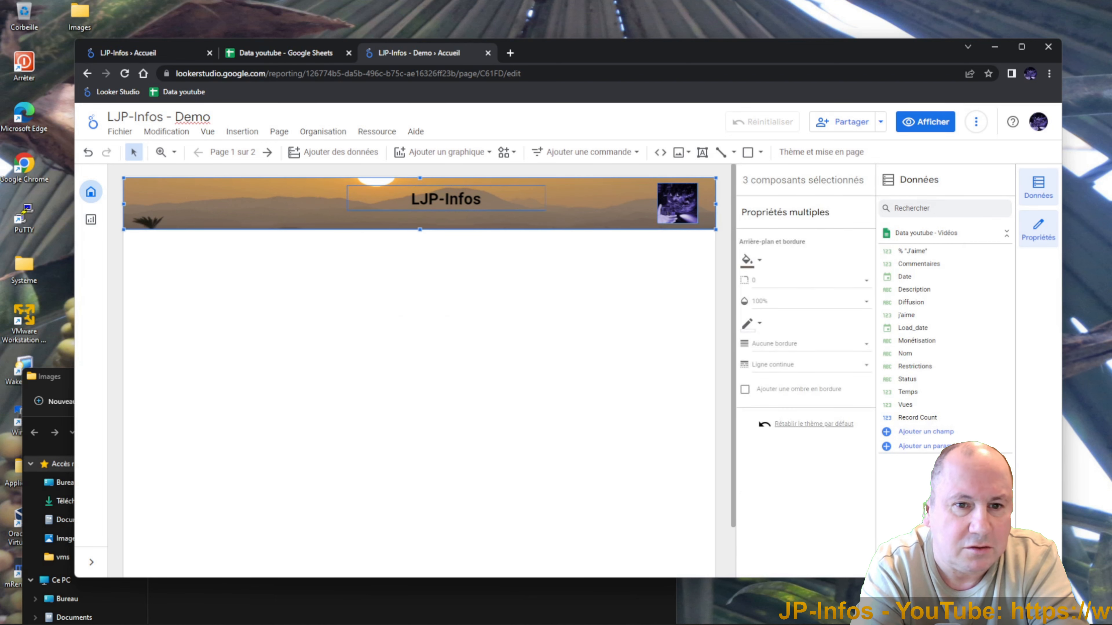
right_click(326, 209)
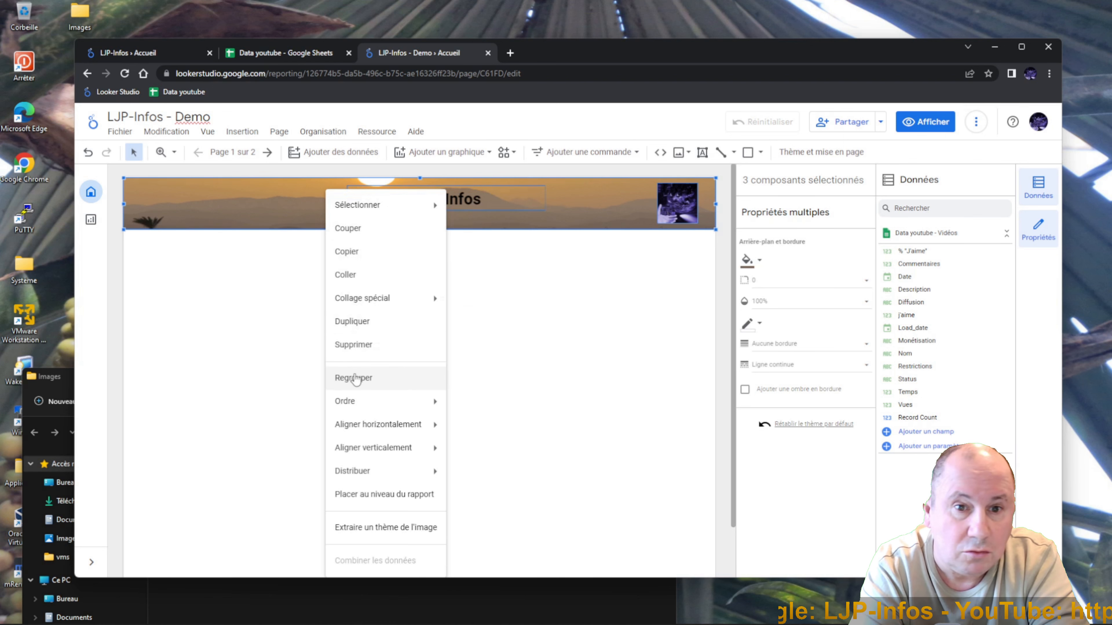
left_click(355, 378)
left_click(377, 290)
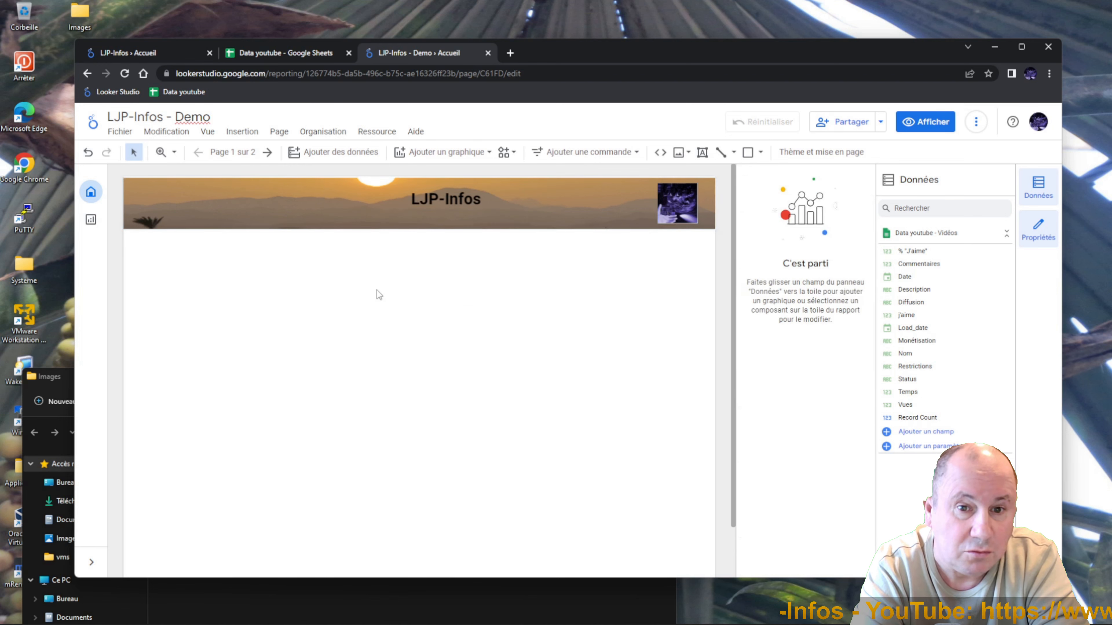
Step: Copy the grouped header from the Accueil page and paste it onto the Détails page
left_click(285, 204)
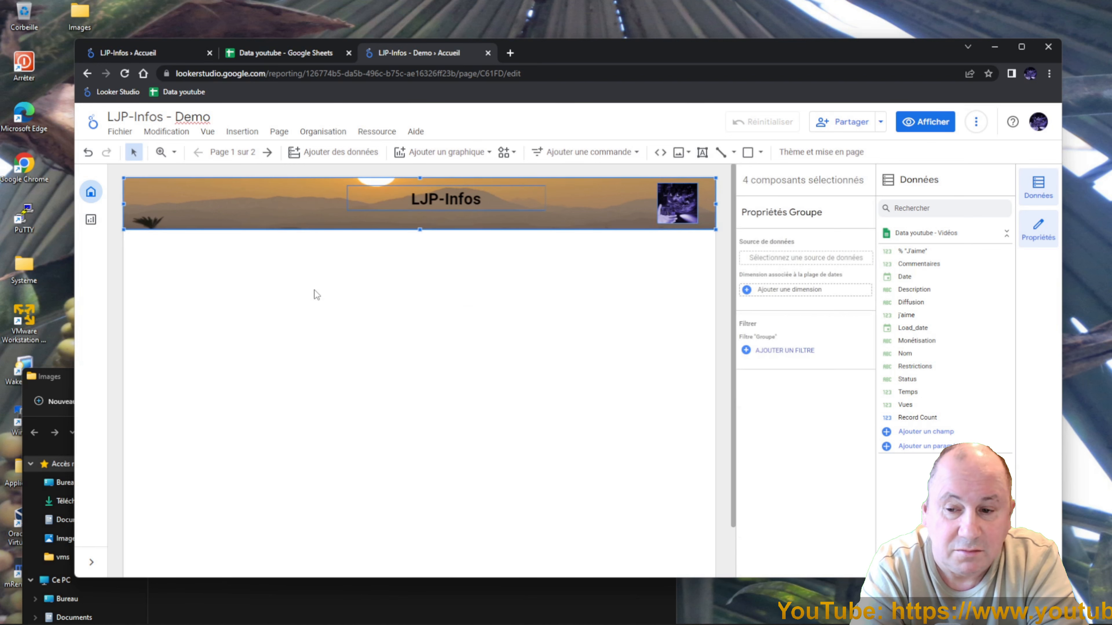
left_click(92, 224)
key("ctrl+v")
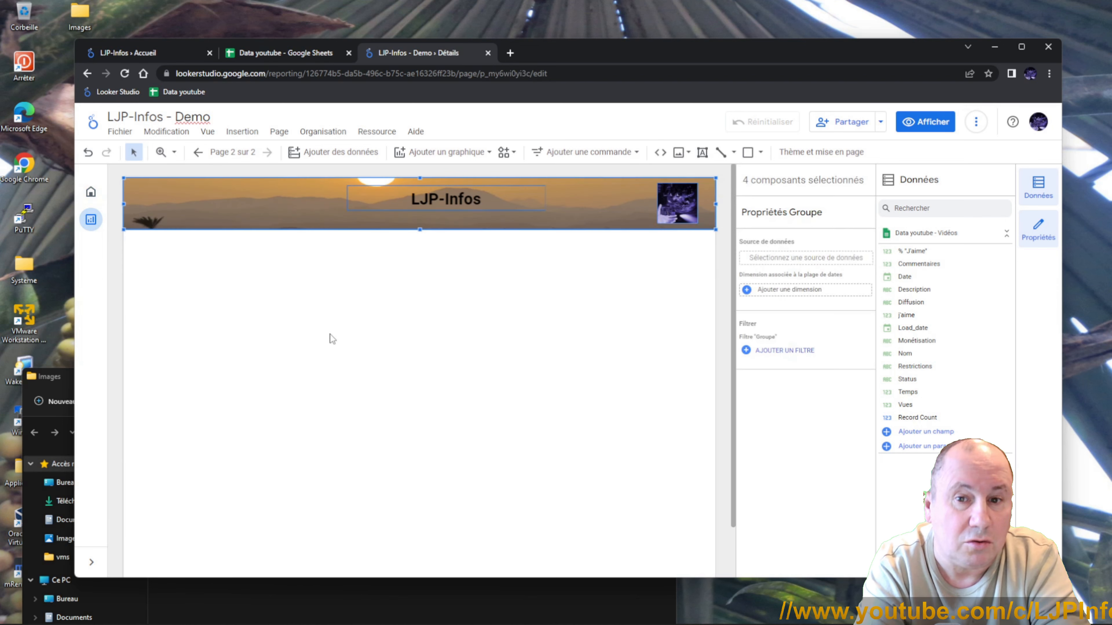
left_click(331, 335)
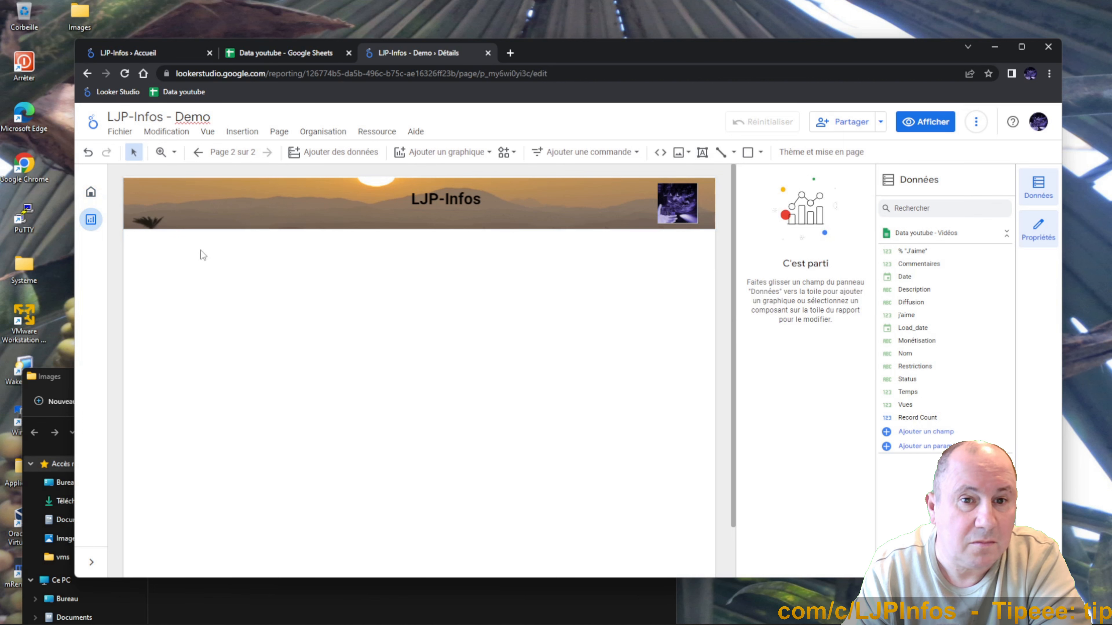
Step: Return to the Accueil page and add a scorecard (Tableau de données, Total) below the header's left part
left_click(91, 193)
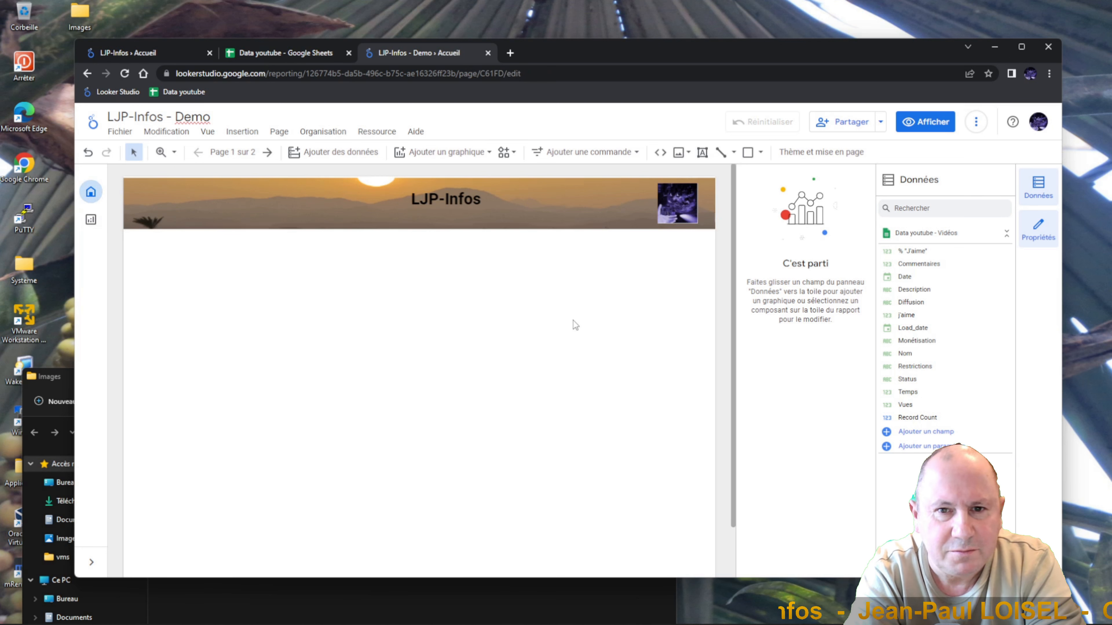
left_click(977, 123)
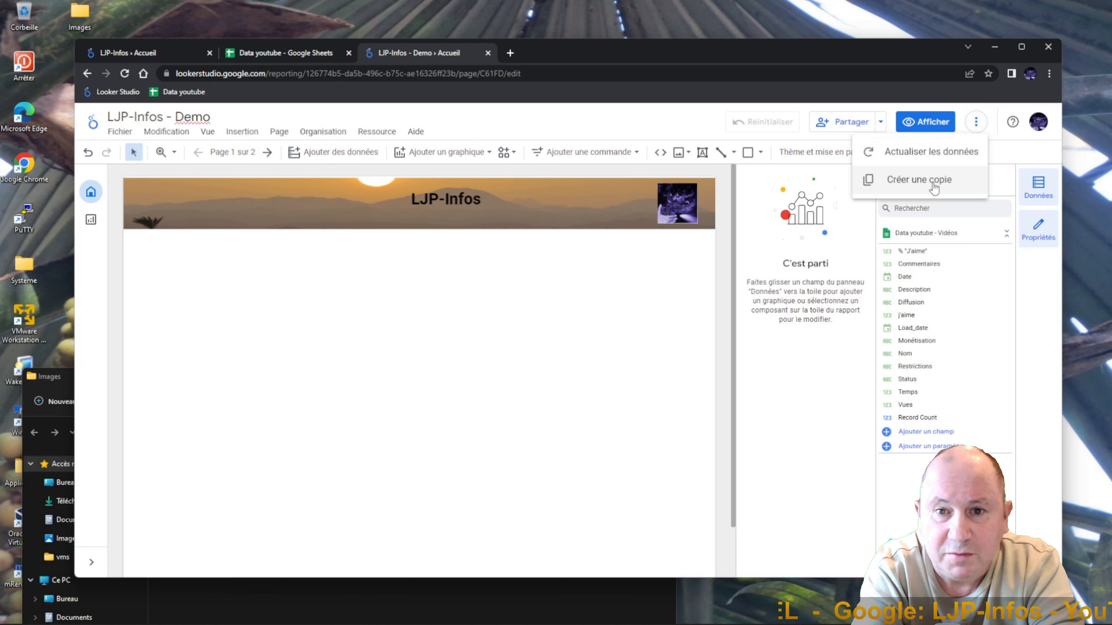
left_click(612, 314)
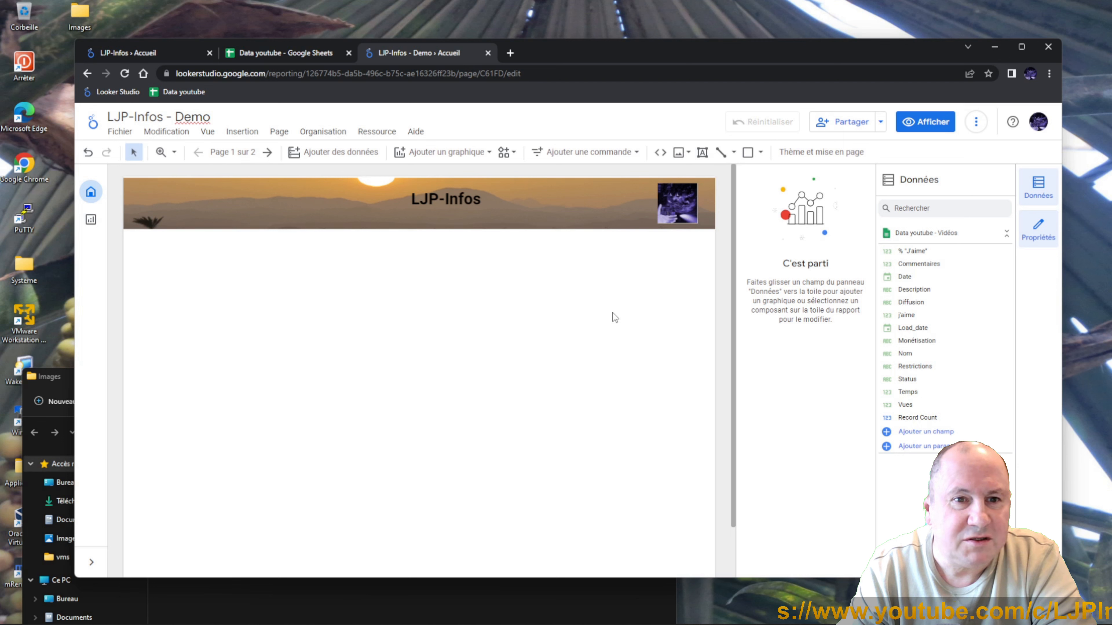
left_click(441, 154)
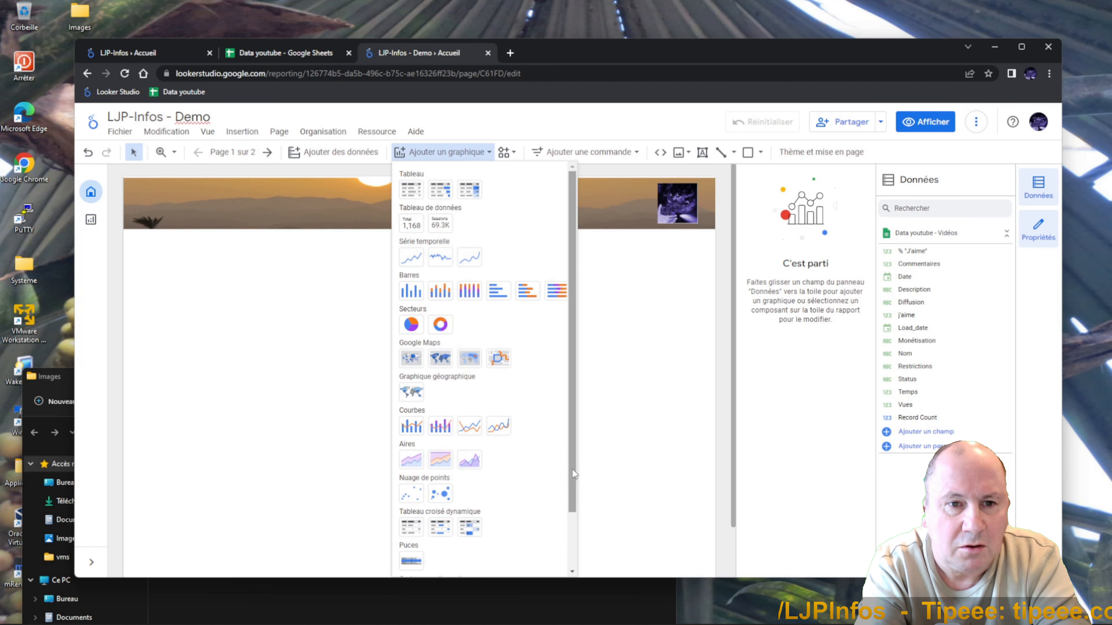
left_click_drag(572, 470, 579, 345)
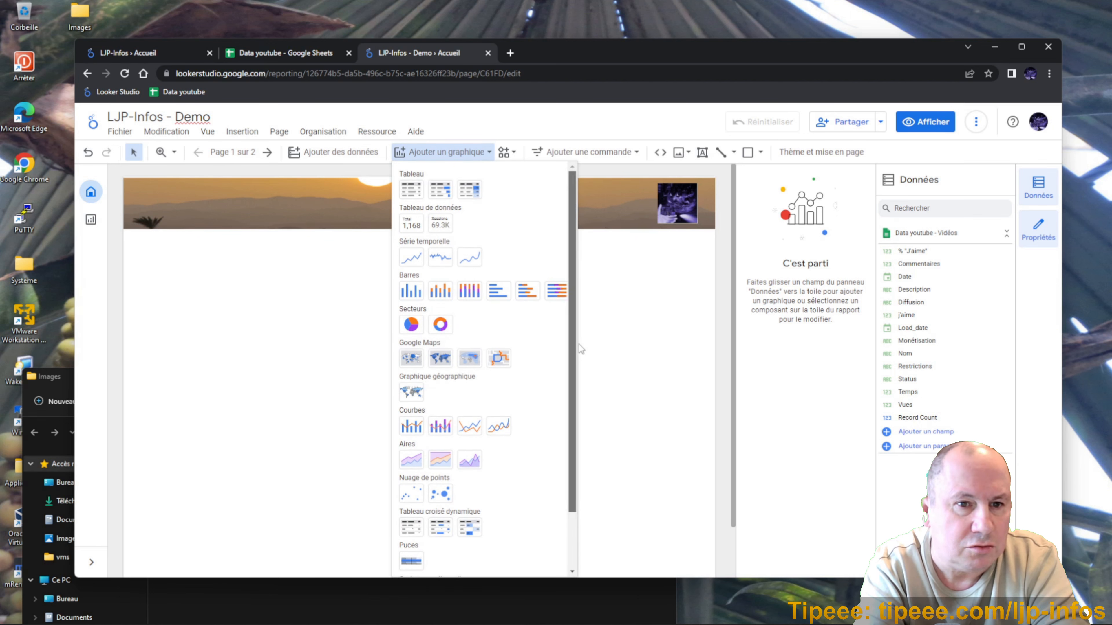
left_click(415, 225)
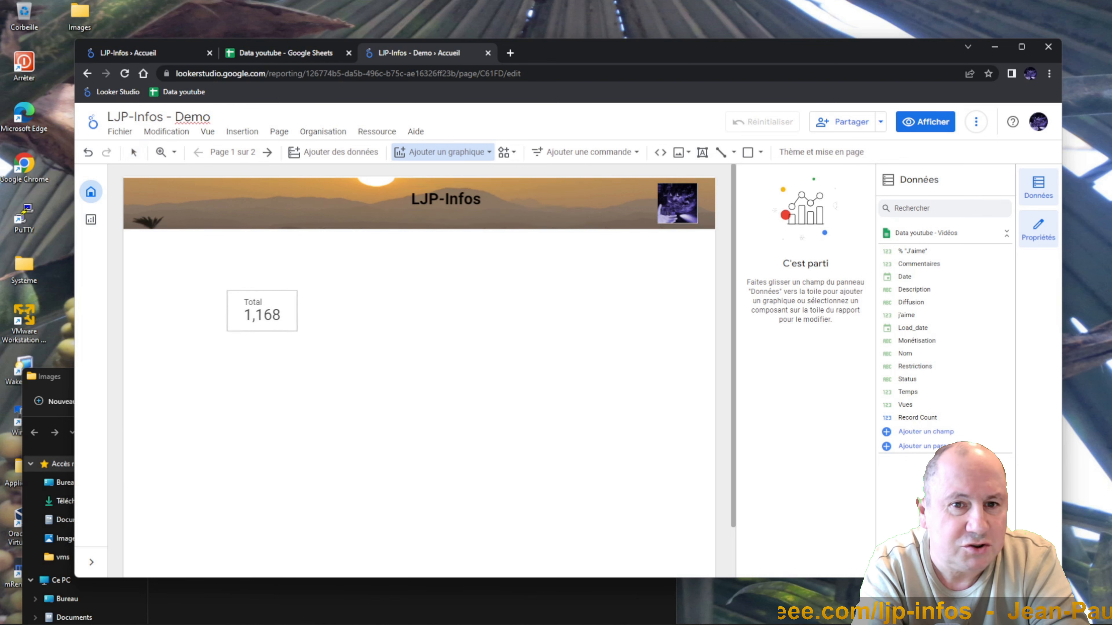
key("Escape")
left_click(218, 286)
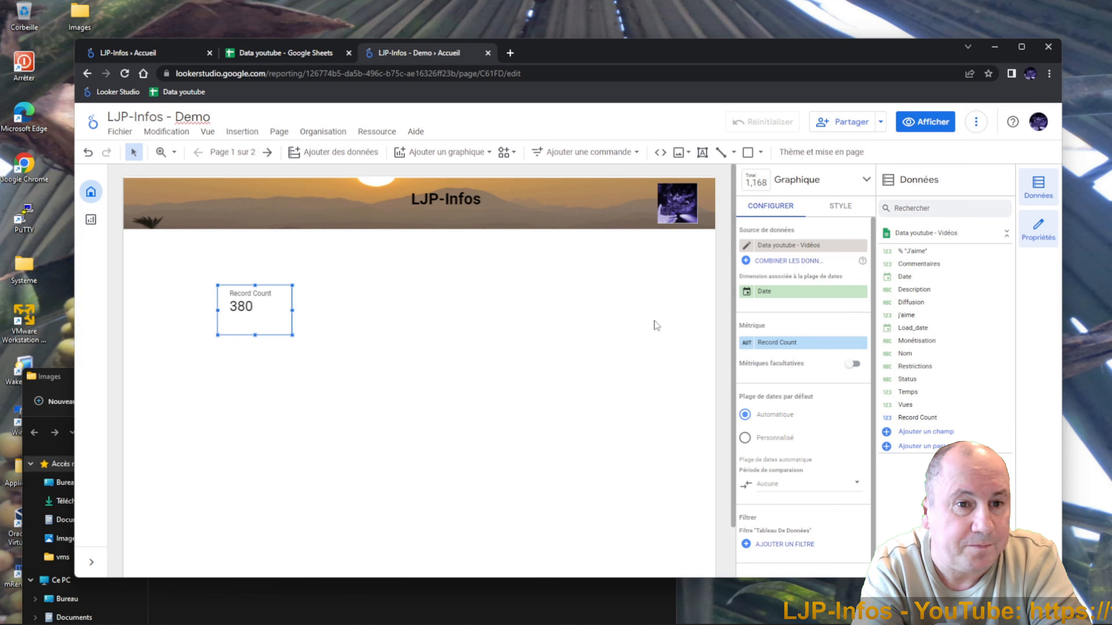
Step: Rename the scorecard's Record Count metric to "Total vidéos"
left_click(745, 344)
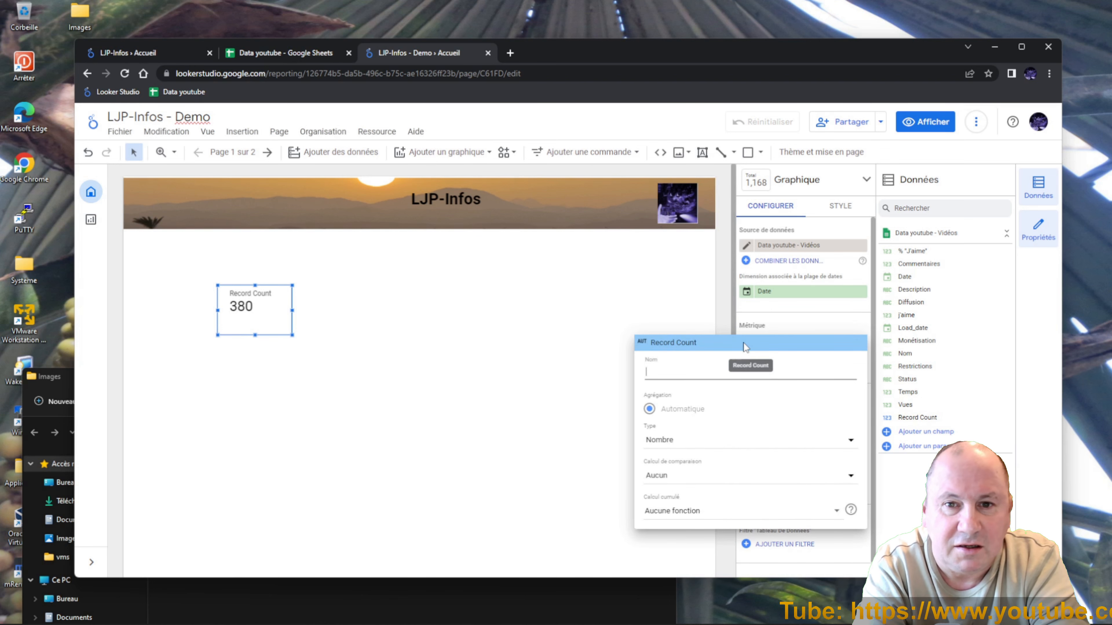
type("To")
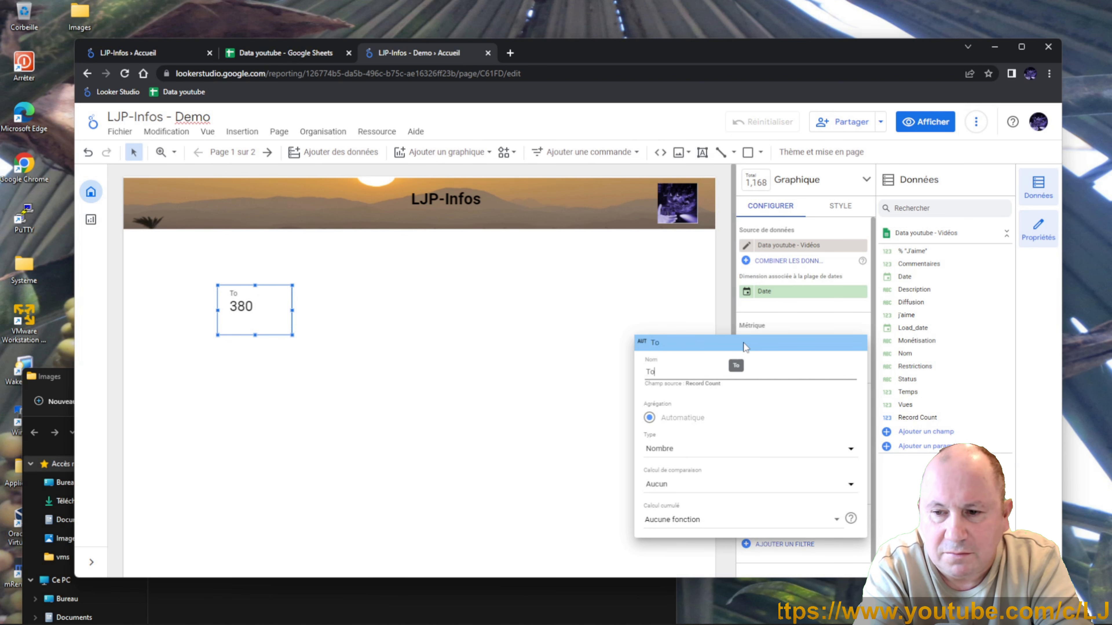
type("tal vi")
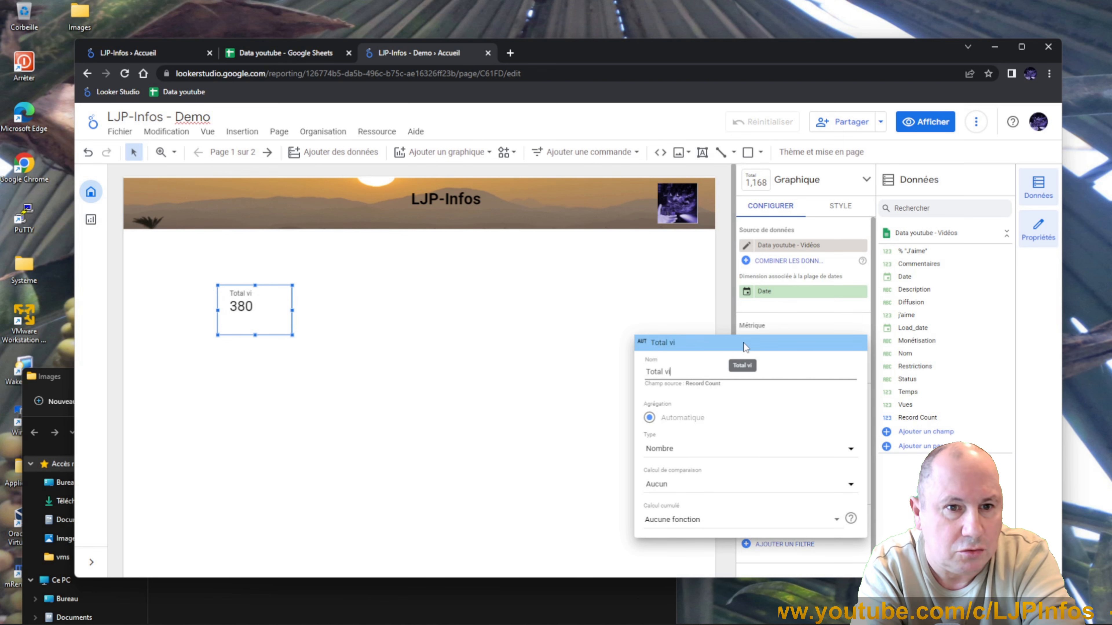
type("déo")
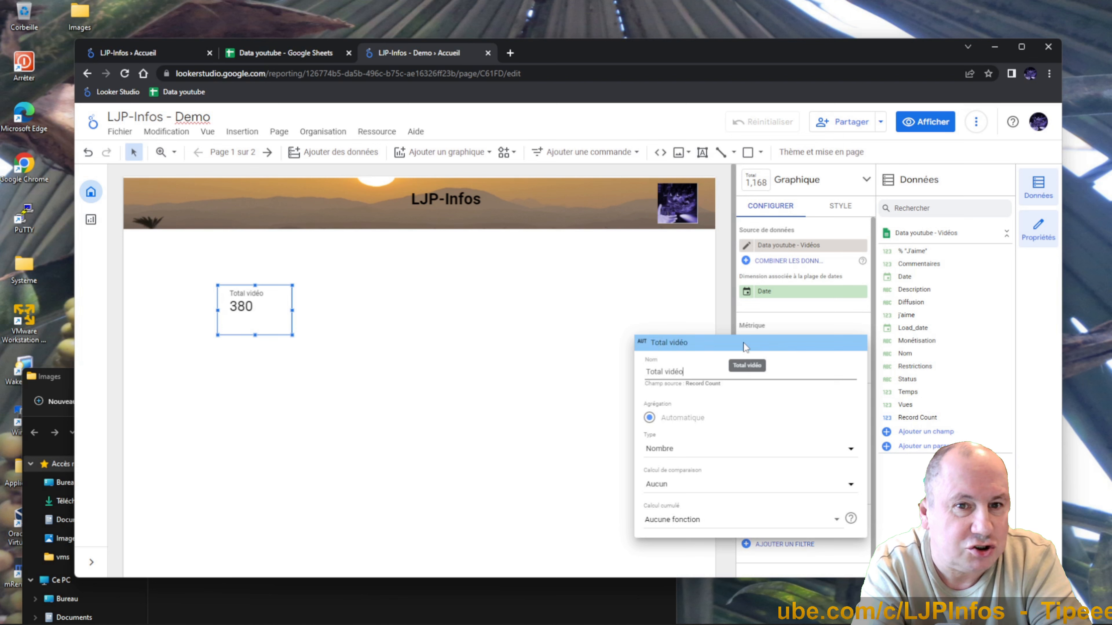
type("s")
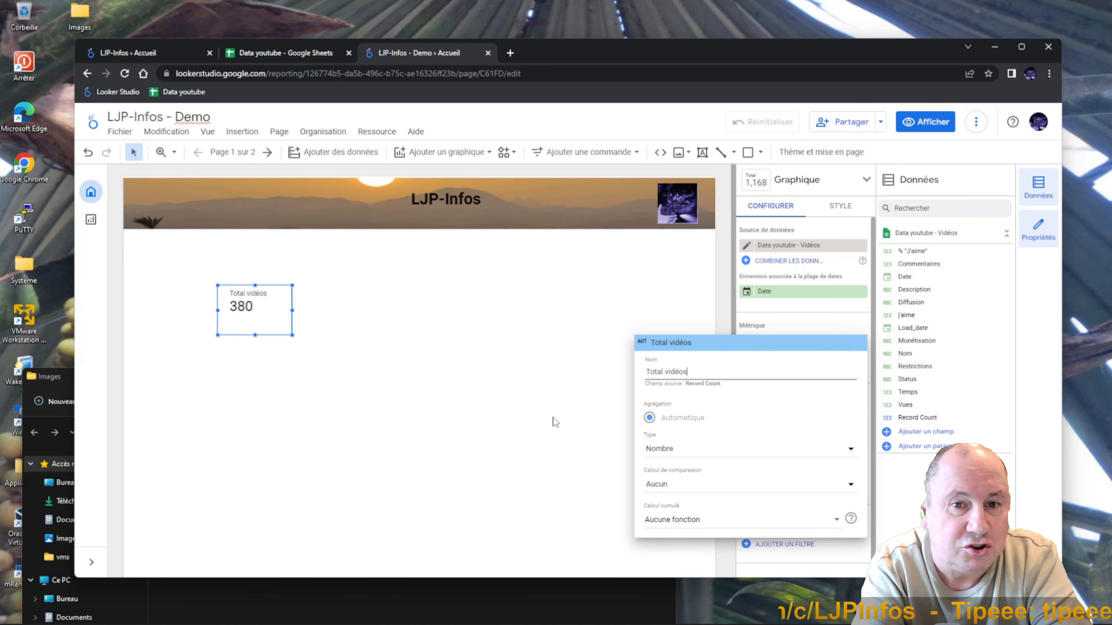
left_click(553, 417)
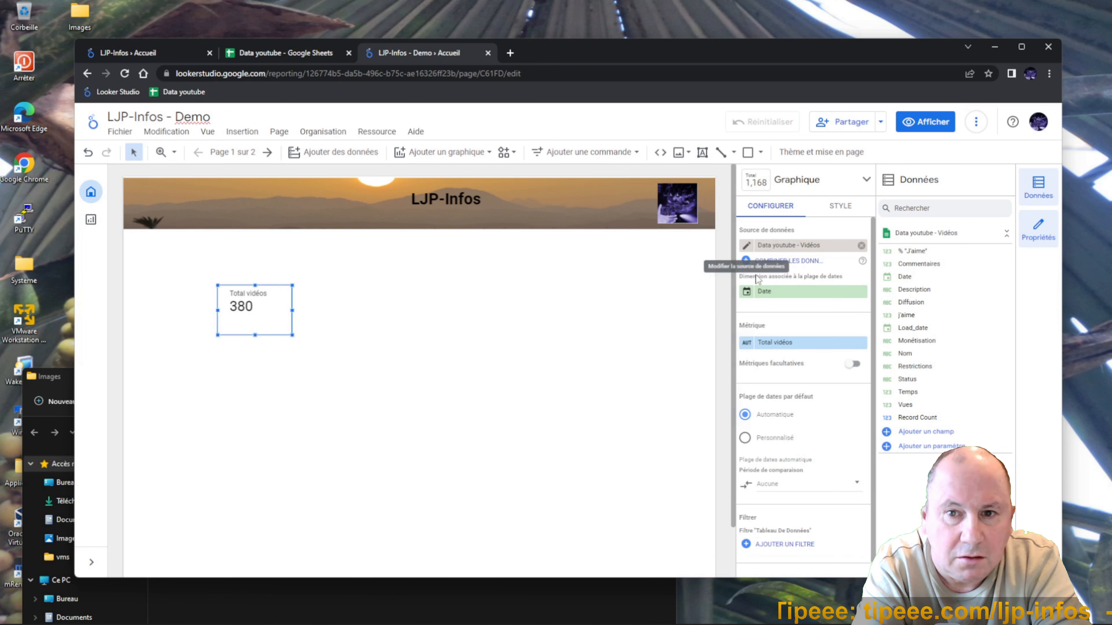
Step: Centre the scorecard's metric name and value, and set its label font size to 36px
left_click(841, 206)
left_click(803, 517)
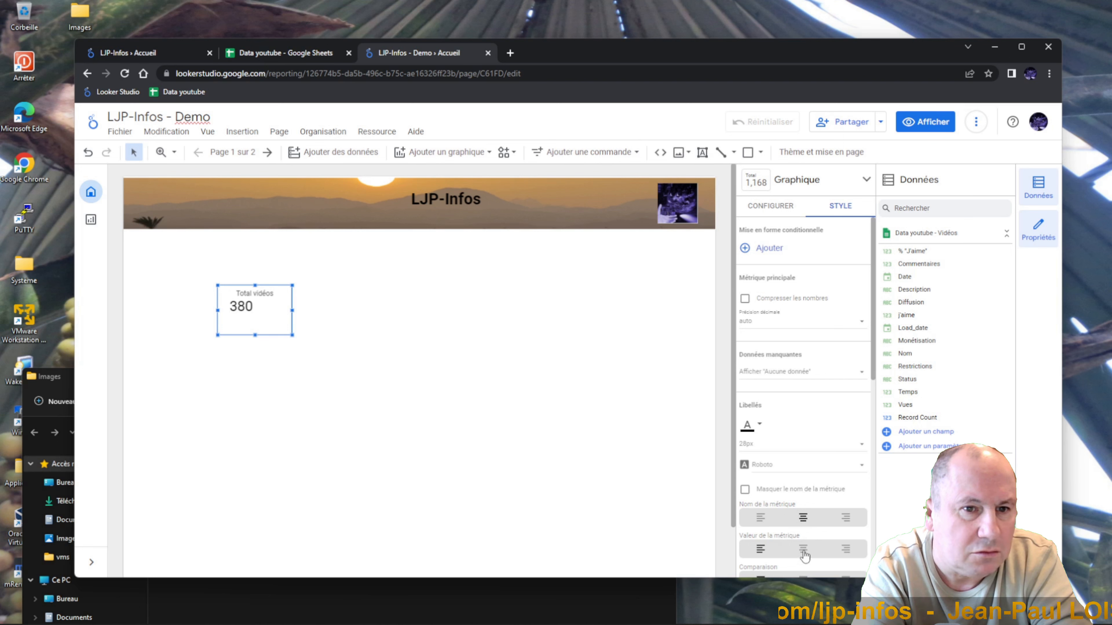
left_click(803, 549)
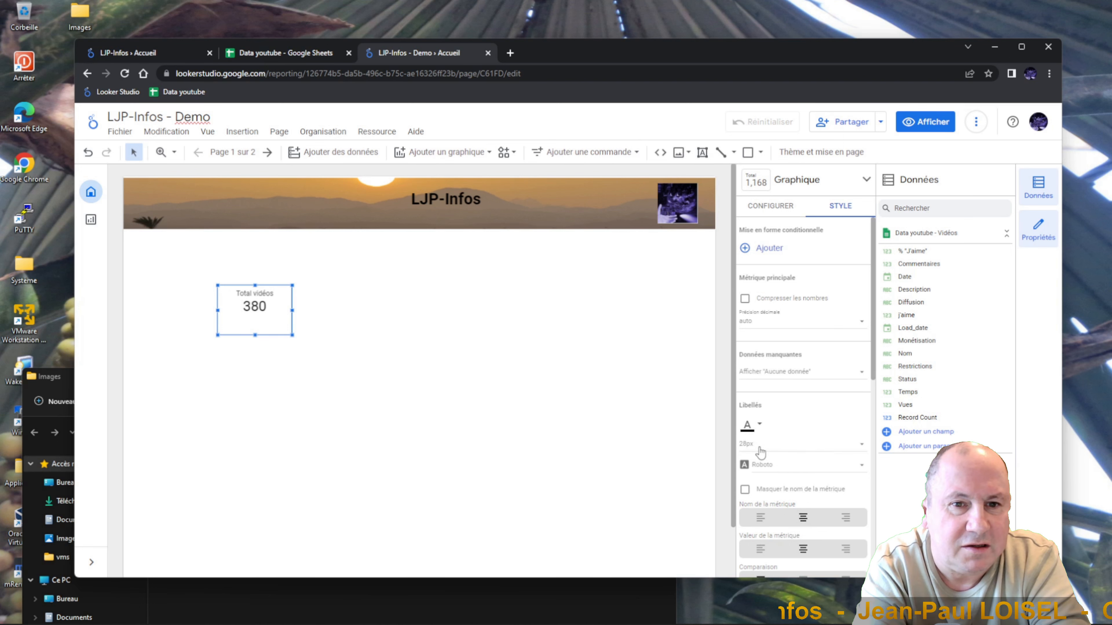
left_click(783, 446)
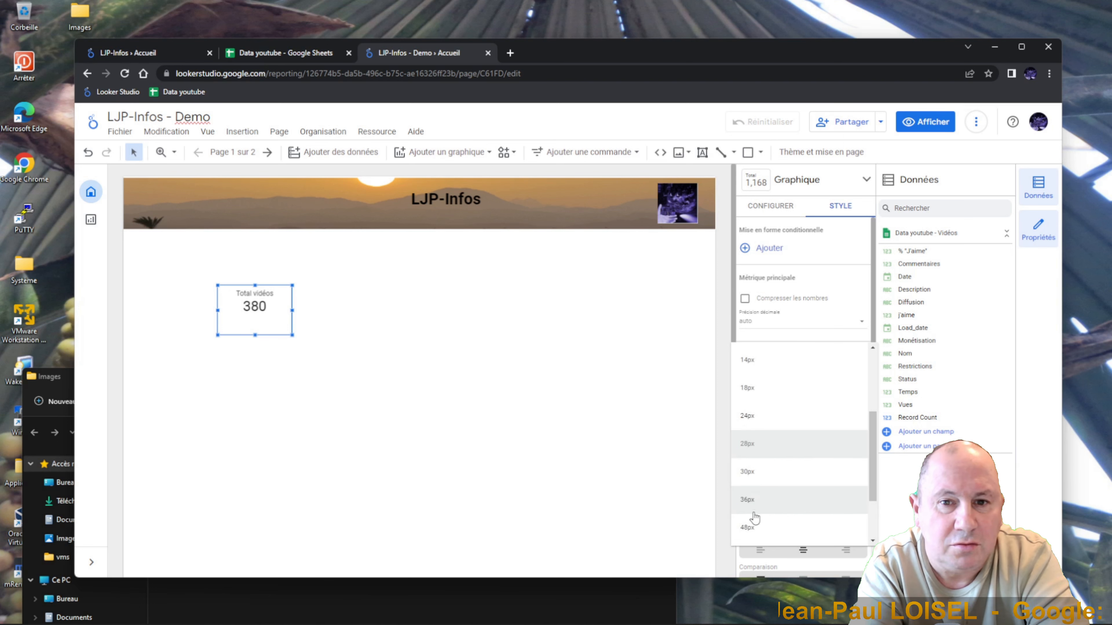
left_click(751, 500)
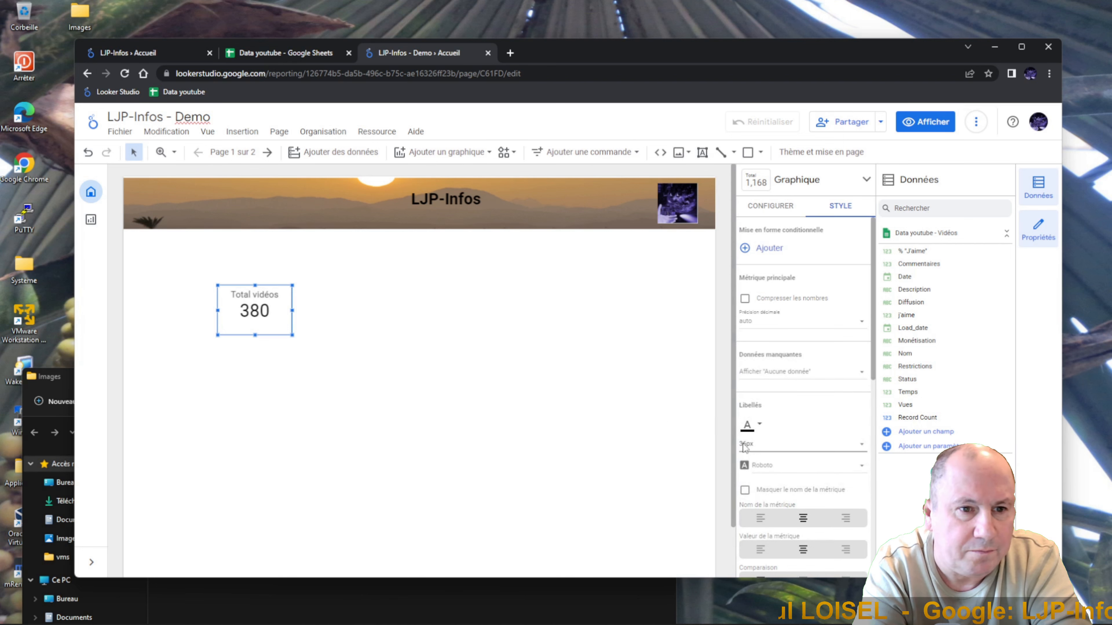
left_click(664, 464)
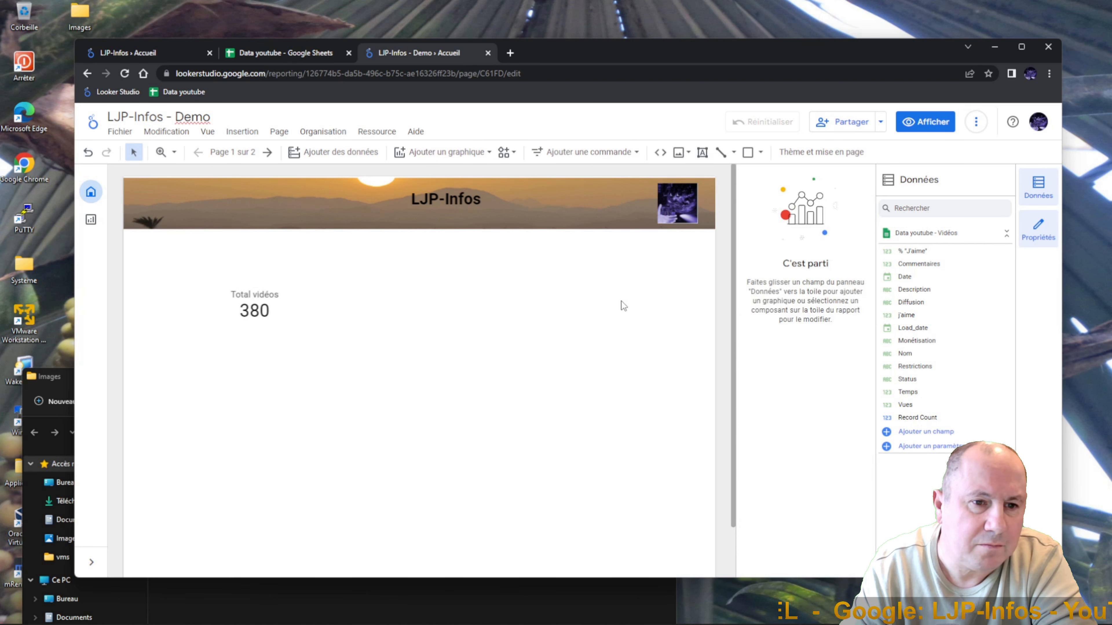
Step: Move the Total vidéos scorecard closer to the header and page's left edge, and add an enlarged table beside it
left_click(256, 305)
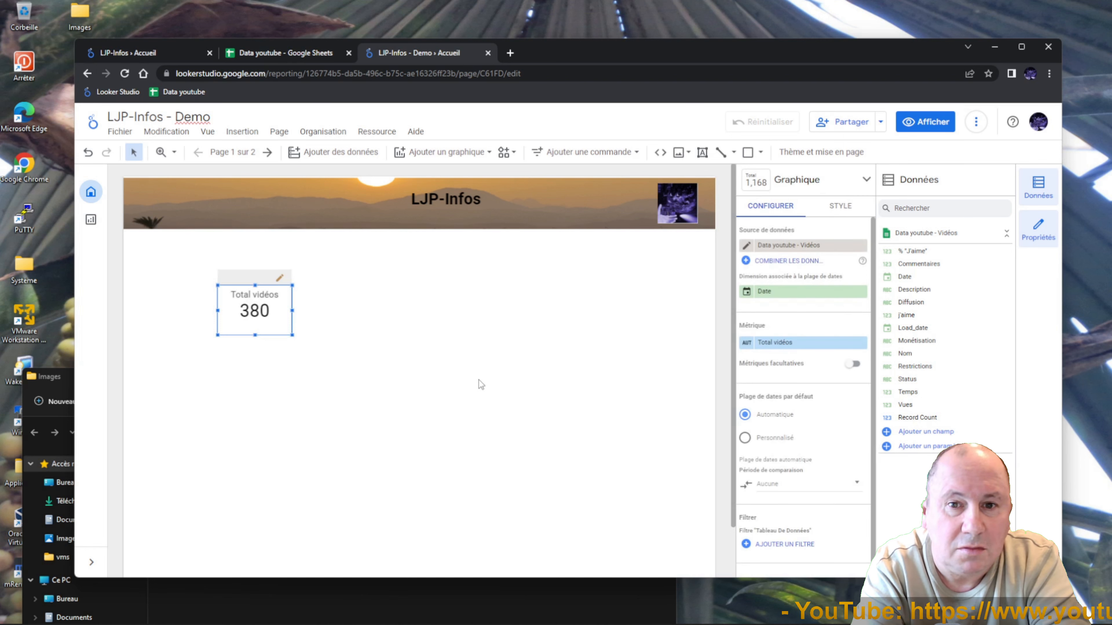
left_click_drag(251, 316, 198, 294)
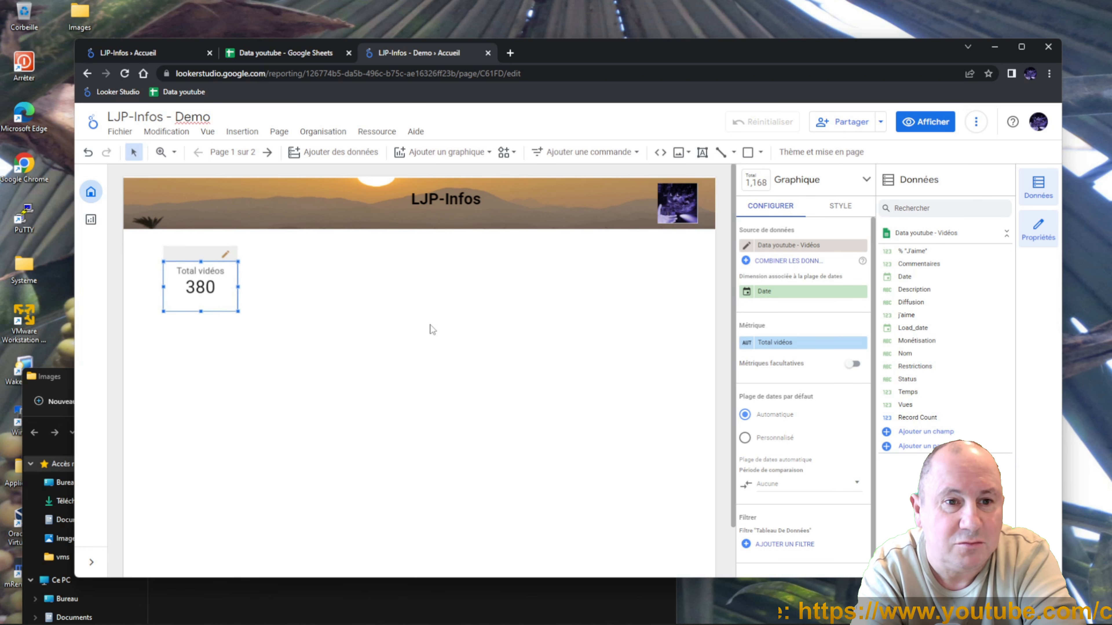
left_click(452, 162)
left_click(410, 195)
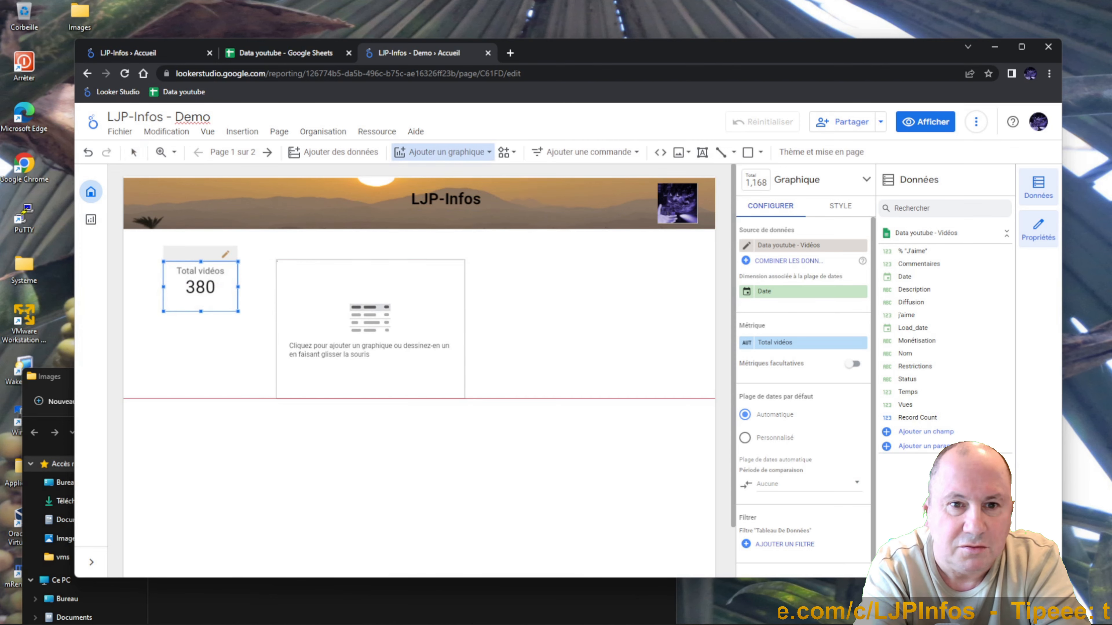
left_click(276, 261)
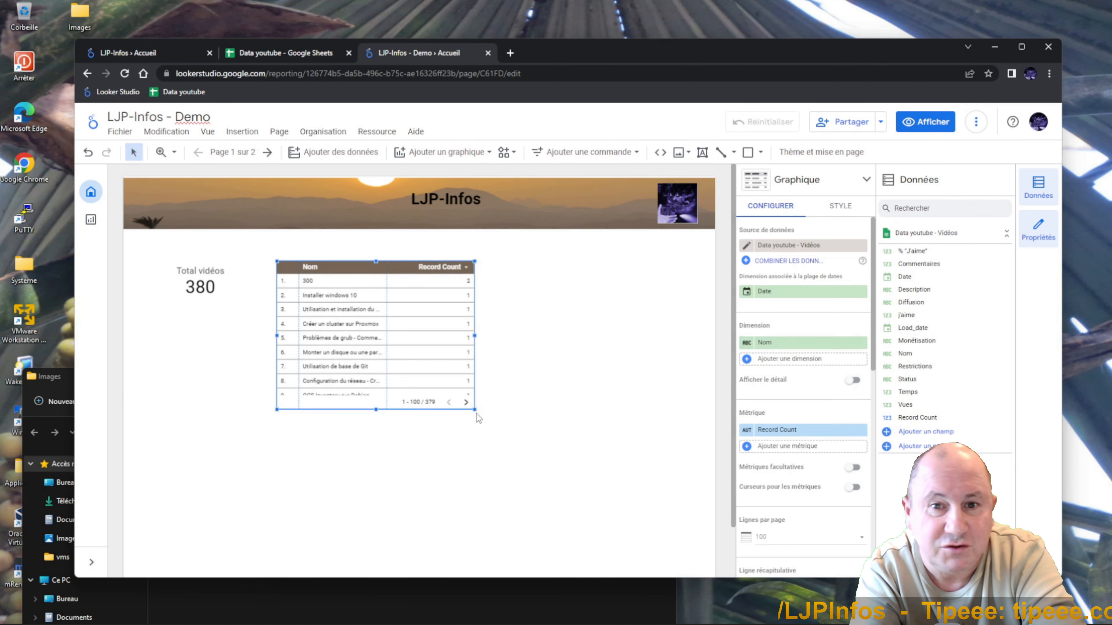
left_click_drag(475, 411, 619, 470)
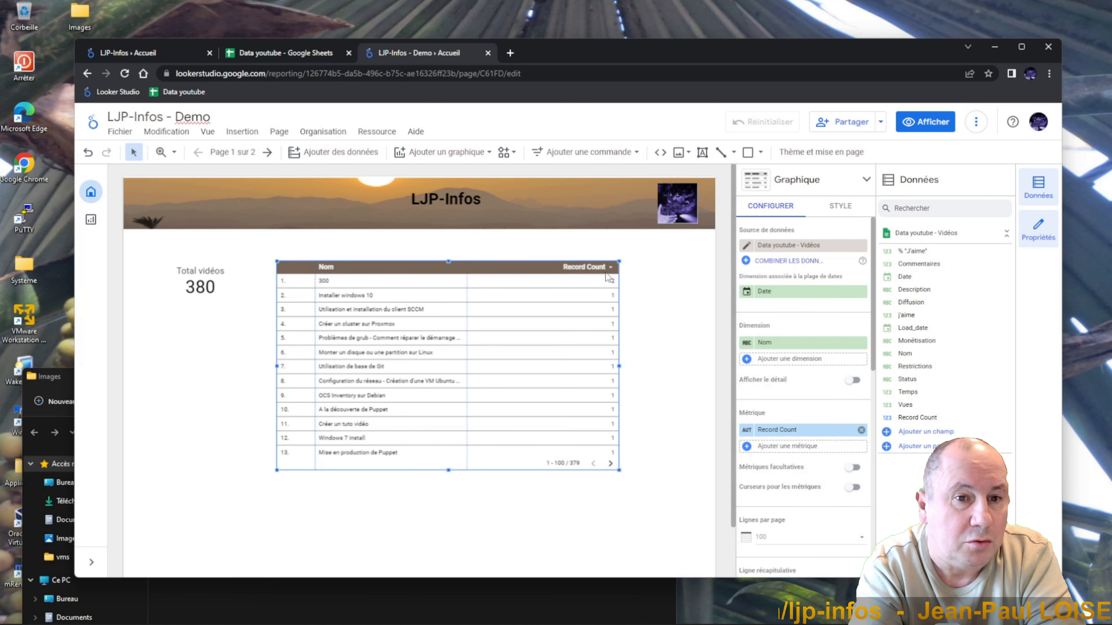
Step: Remove the table's Record Count metric and add Temps and Vues as dimensions after Nom, in that order
left_click(861, 429)
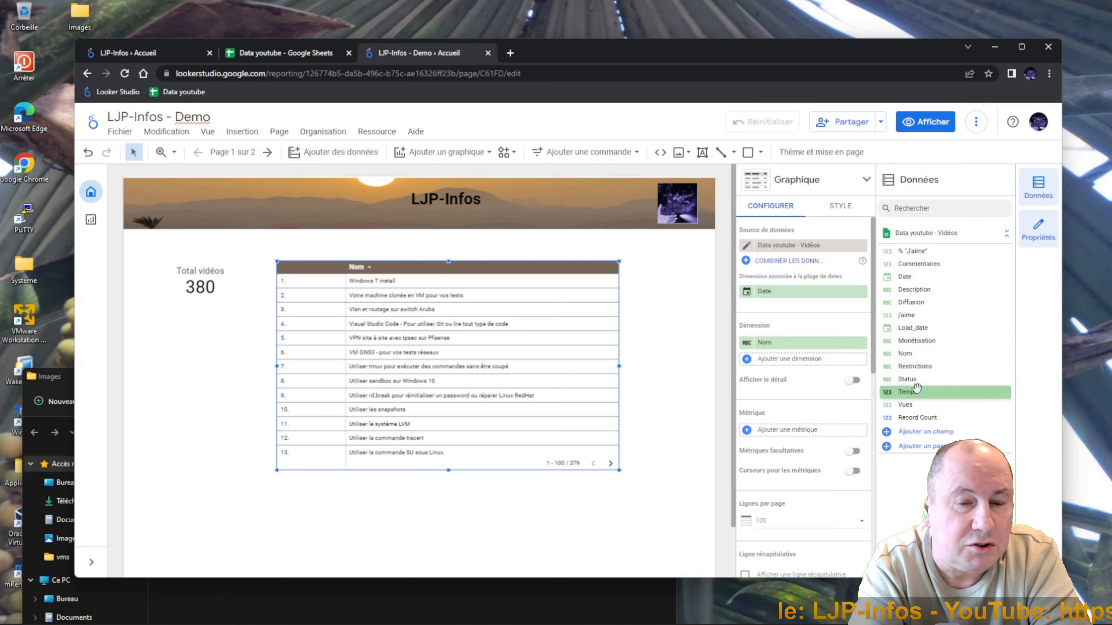
left_click_drag(916, 387, 829, 358)
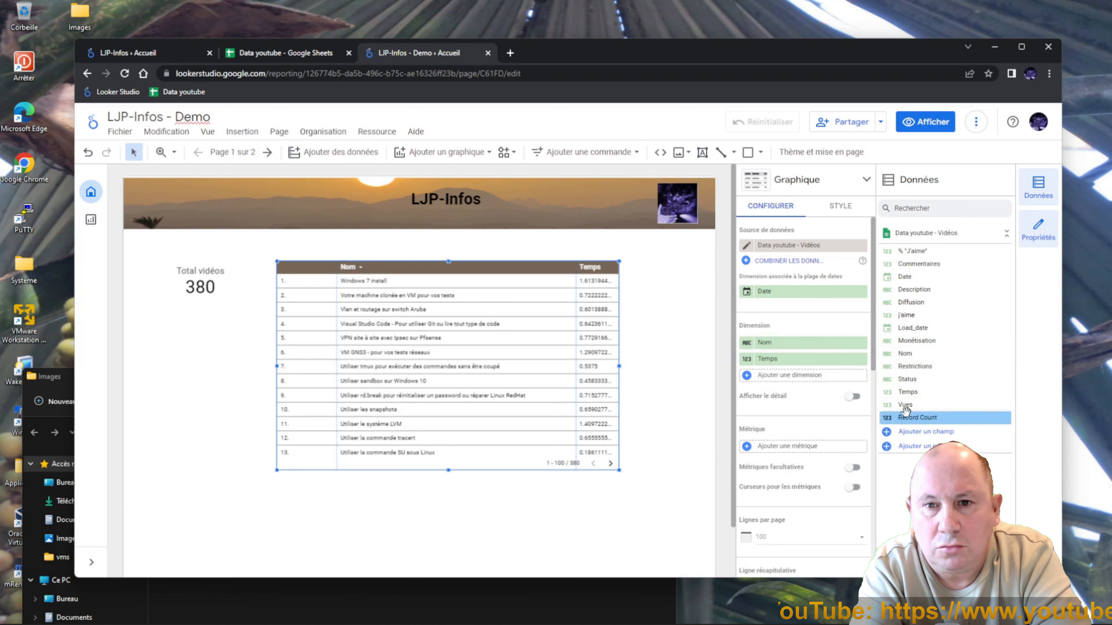
left_click_drag(905, 411, 777, 358)
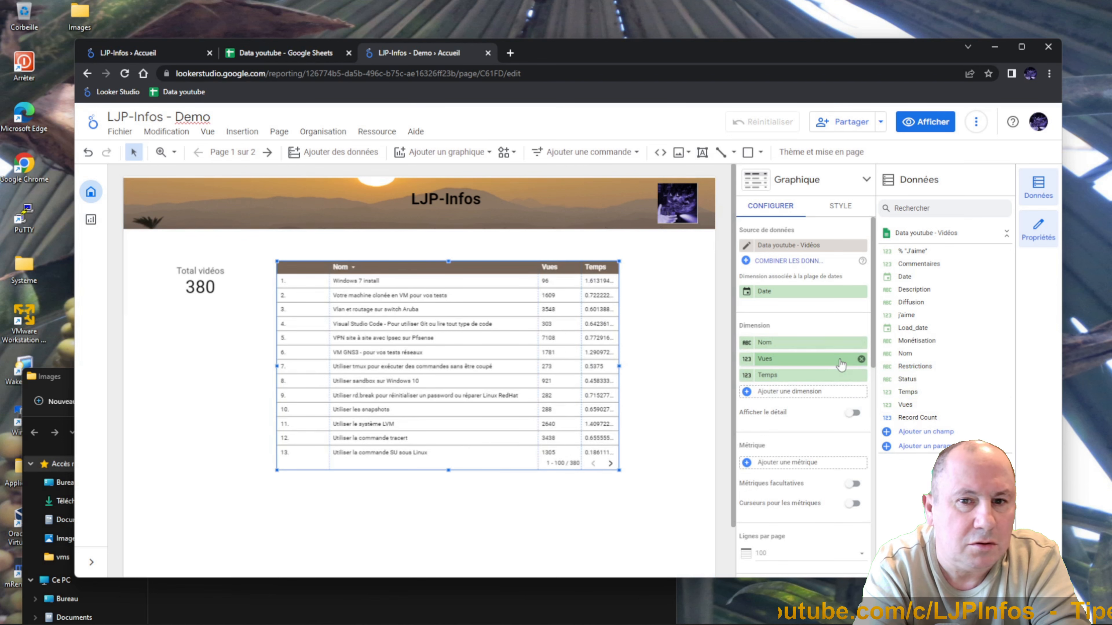
left_click_drag(840, 365, 834, 381)
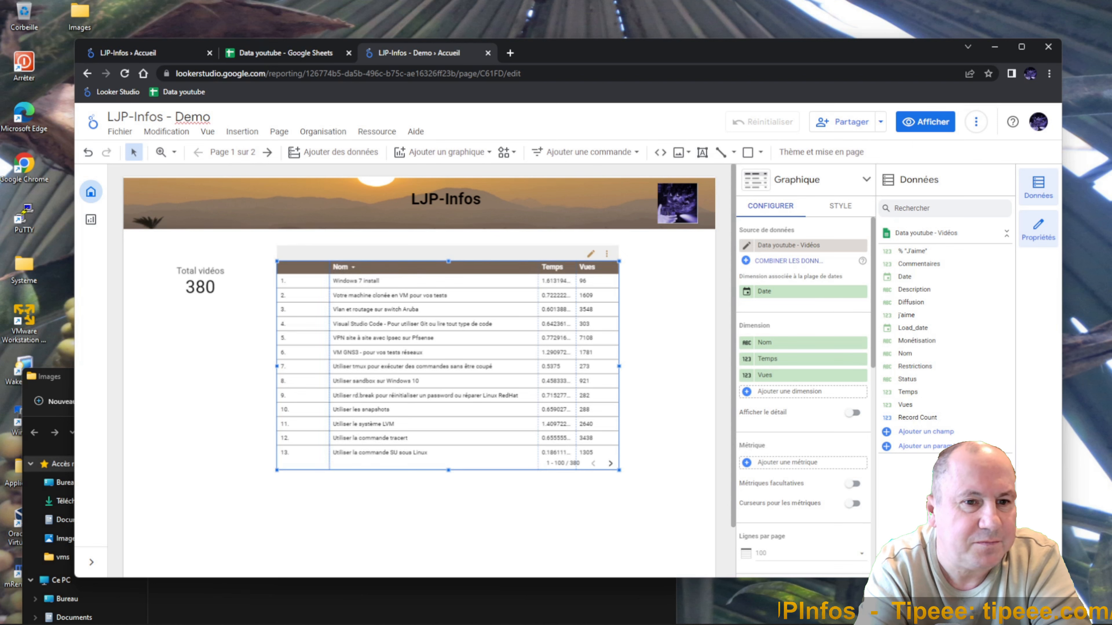
Step: Narrow the table's row-number column and widen the Temps column at the expense of Nom
left_click_drag(329, 268, 307, 269)
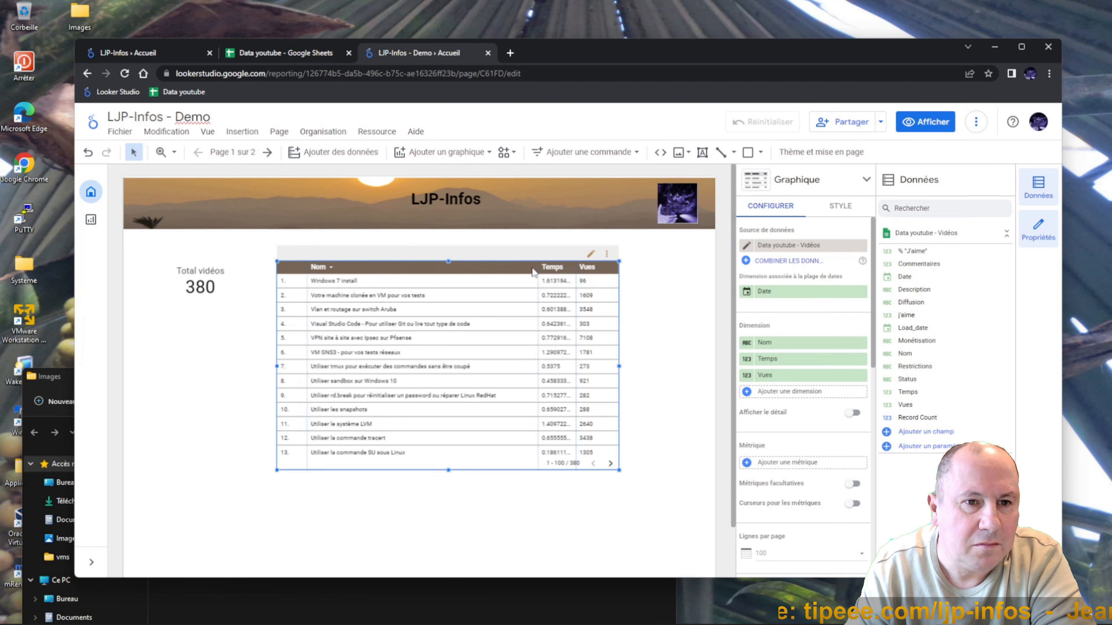
left_click_drag(540, 268, 515, 268)
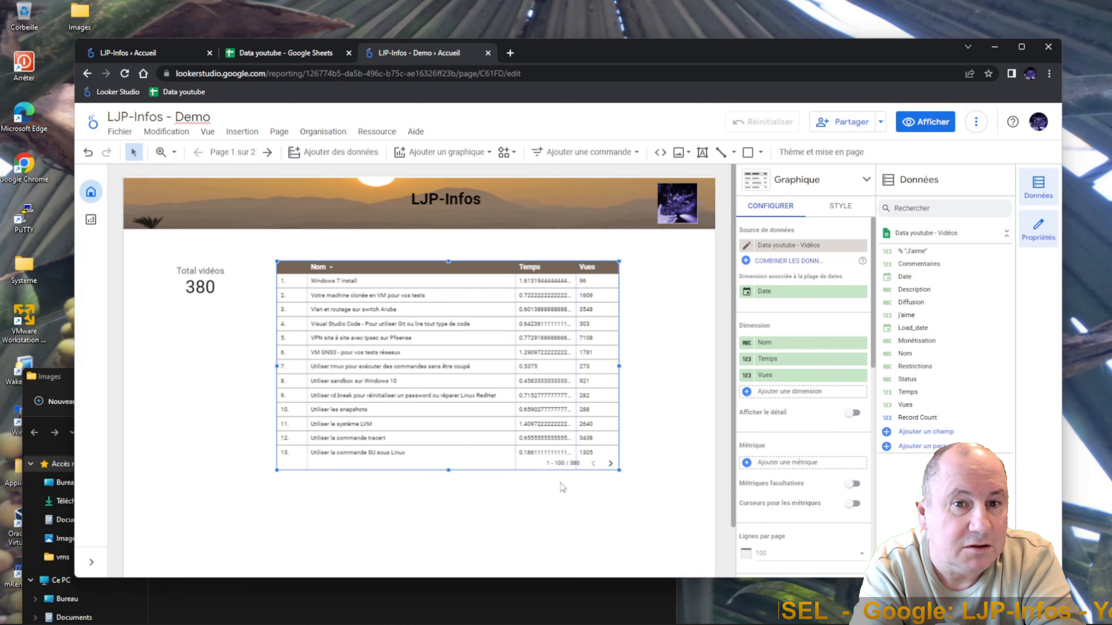
Step: Set the Temps dimension's type to Durée (s) and sort the table by Temps in descending order
mouse_move(749, 362)
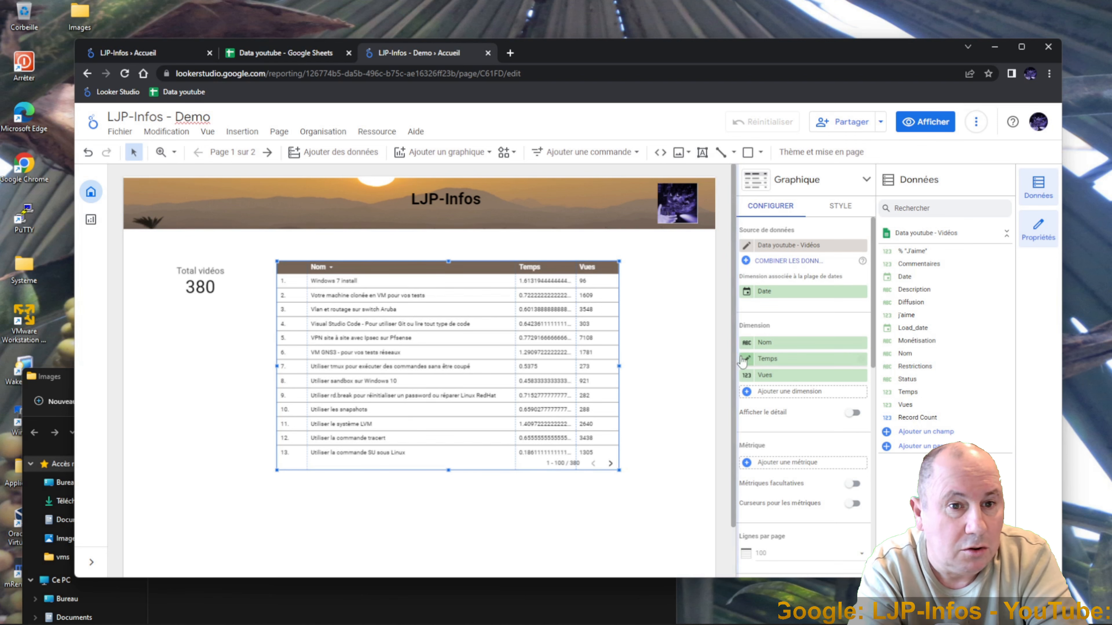
left_click(747, 361)
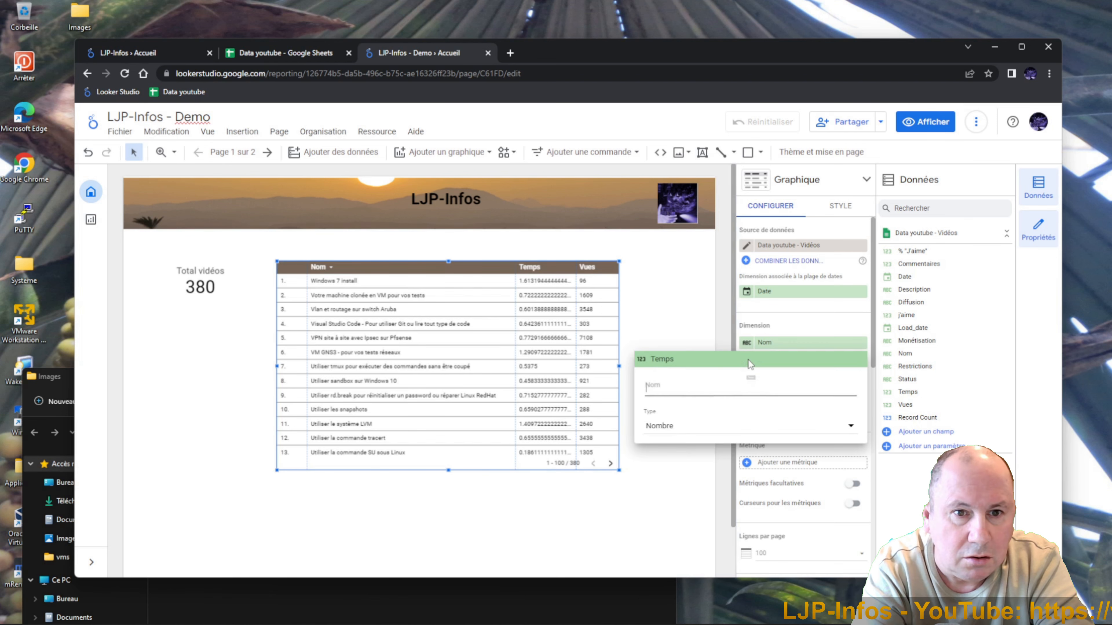
left_click(696, 428)
mouse_move(702, 438)
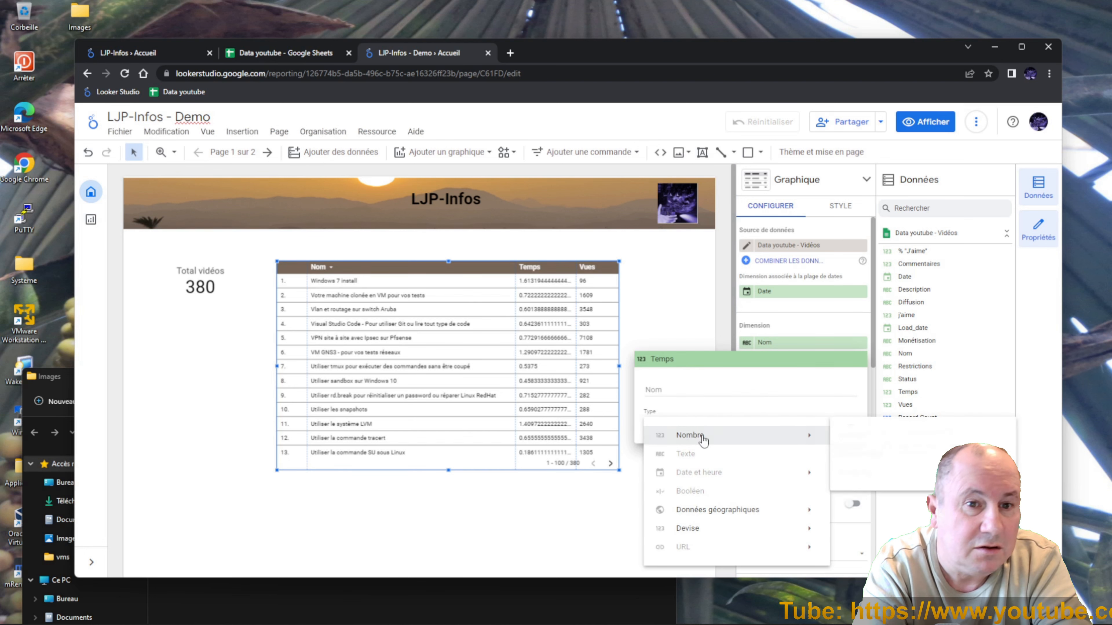
left_click(858, 474)
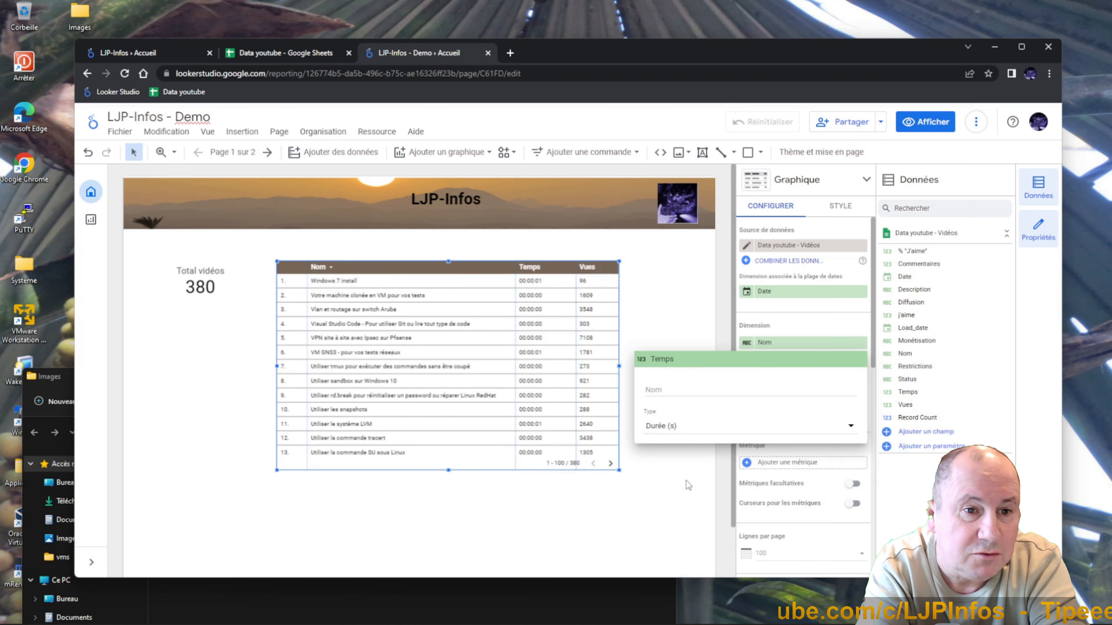
left_click(687, 480)
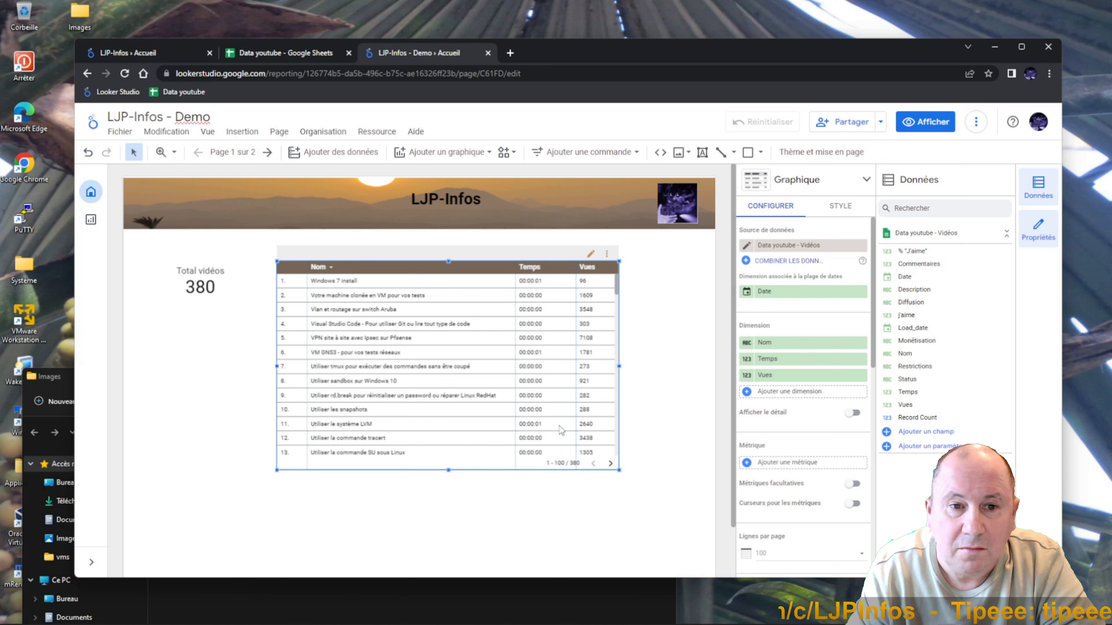
left_click(541, 269)
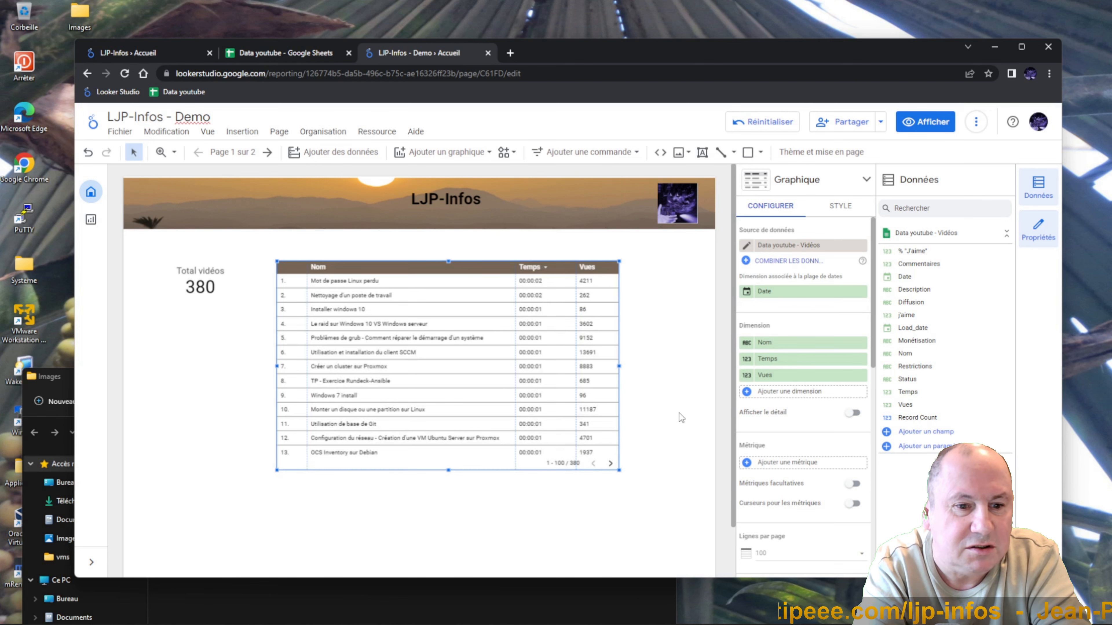
Step: Examine the type options available for the table's Temps dimension, leaving the type on Durée (s)
left_click(747, 363)
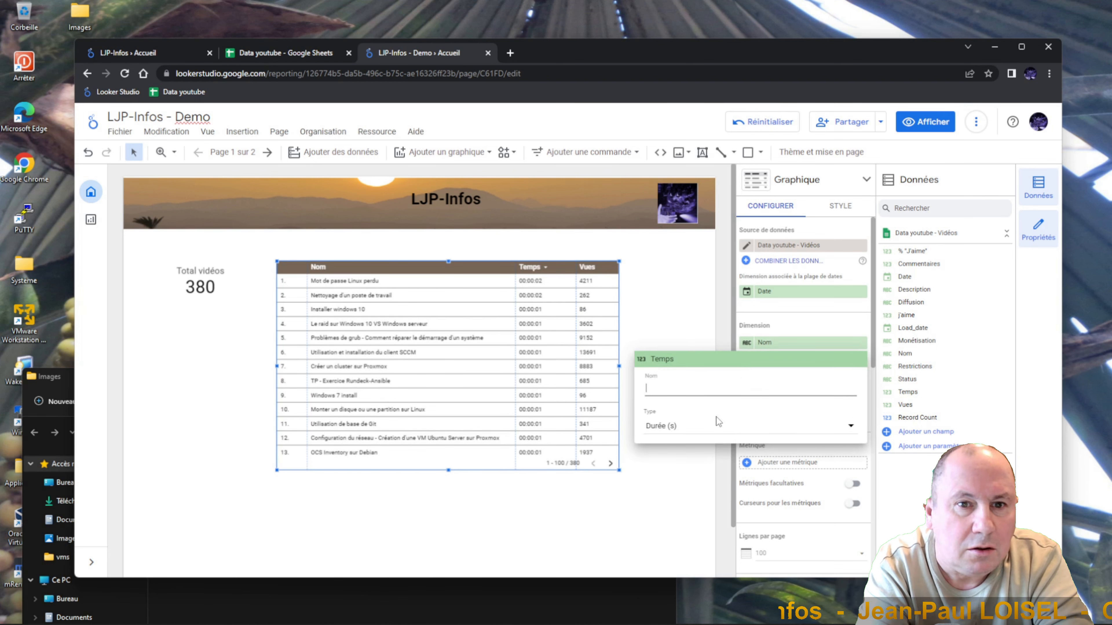
left_click(772, 432)
mouse_move(770, 523)
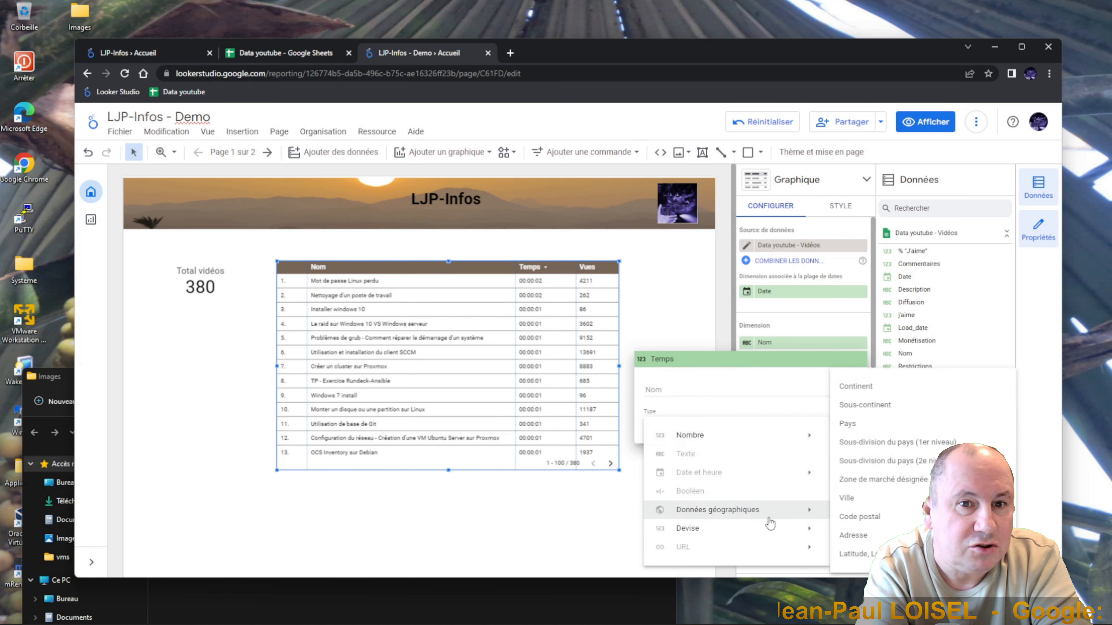
mouse_move(757, 433)
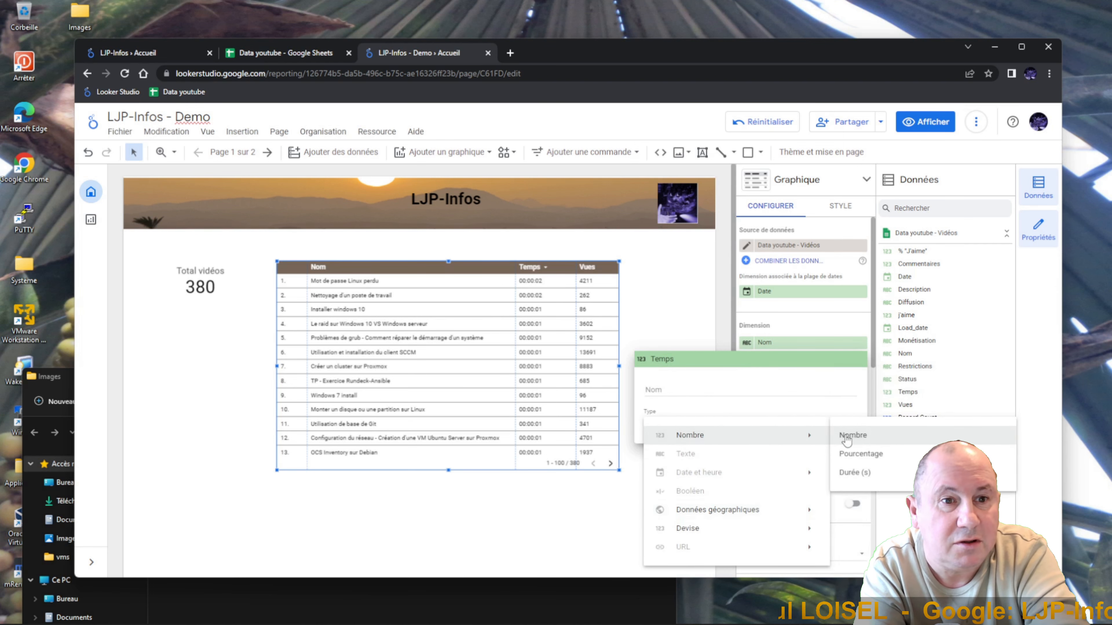
left_click(865, 473)
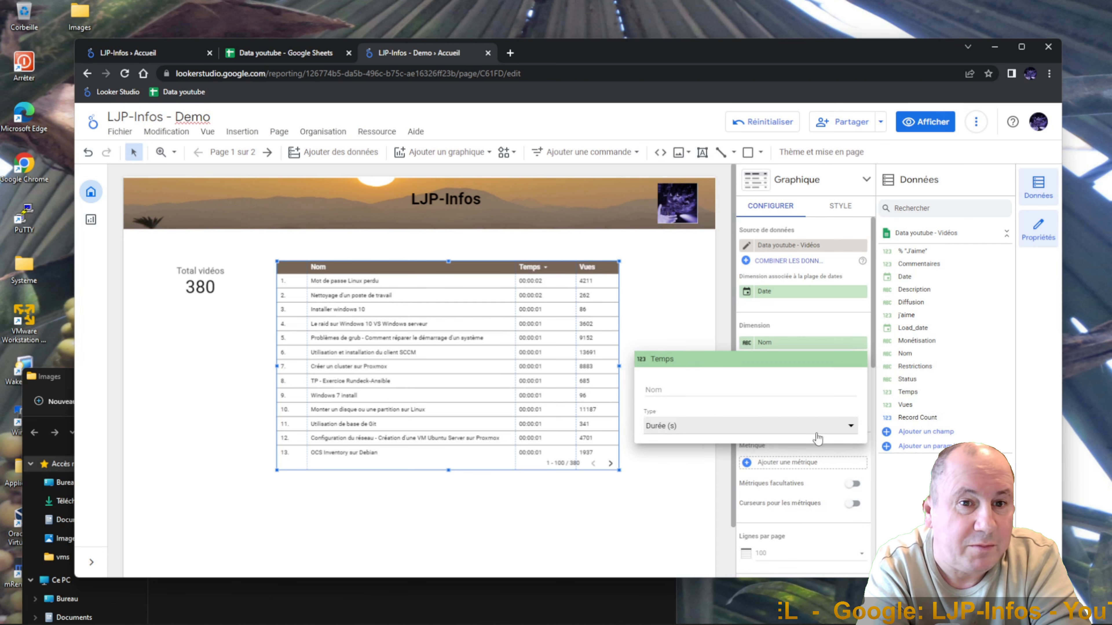
left_click(840, 431)
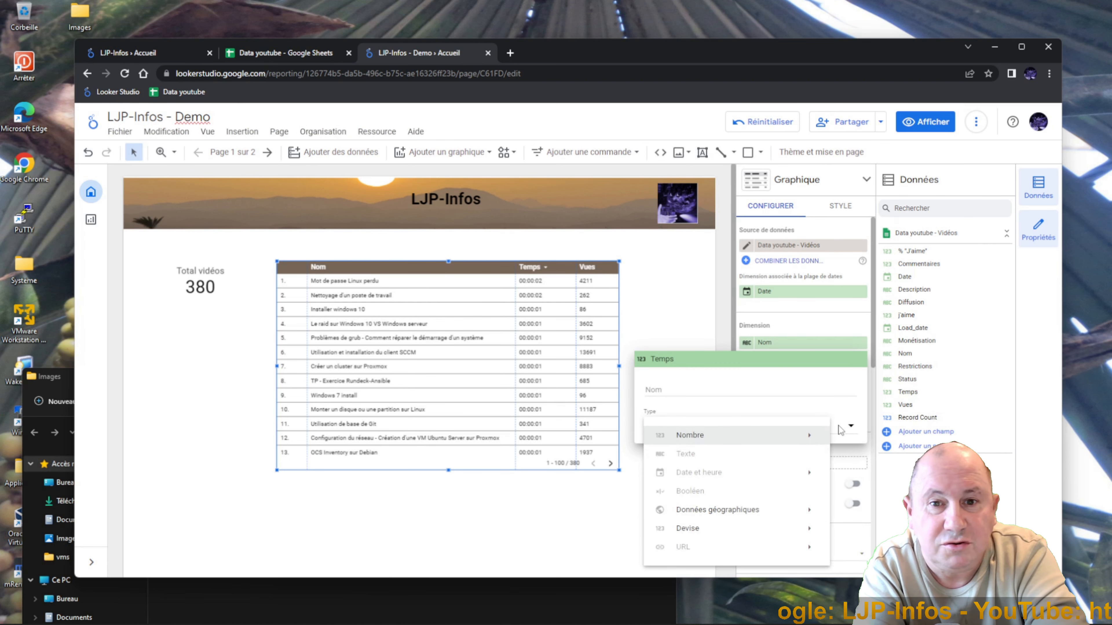
mouse_move(827, 435)
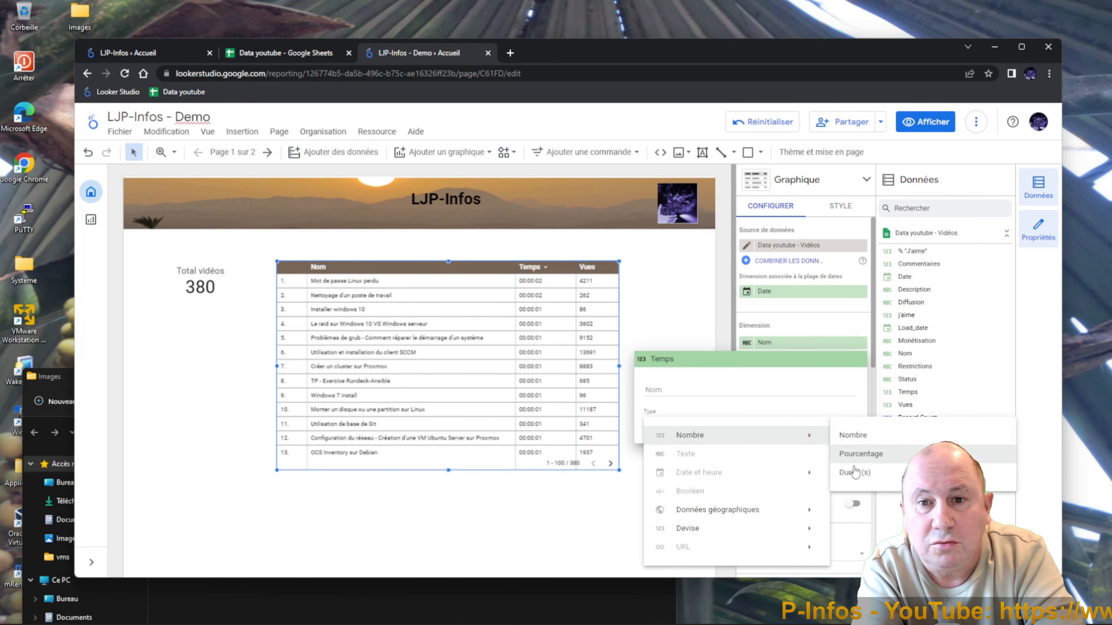
left_click(536, 525)
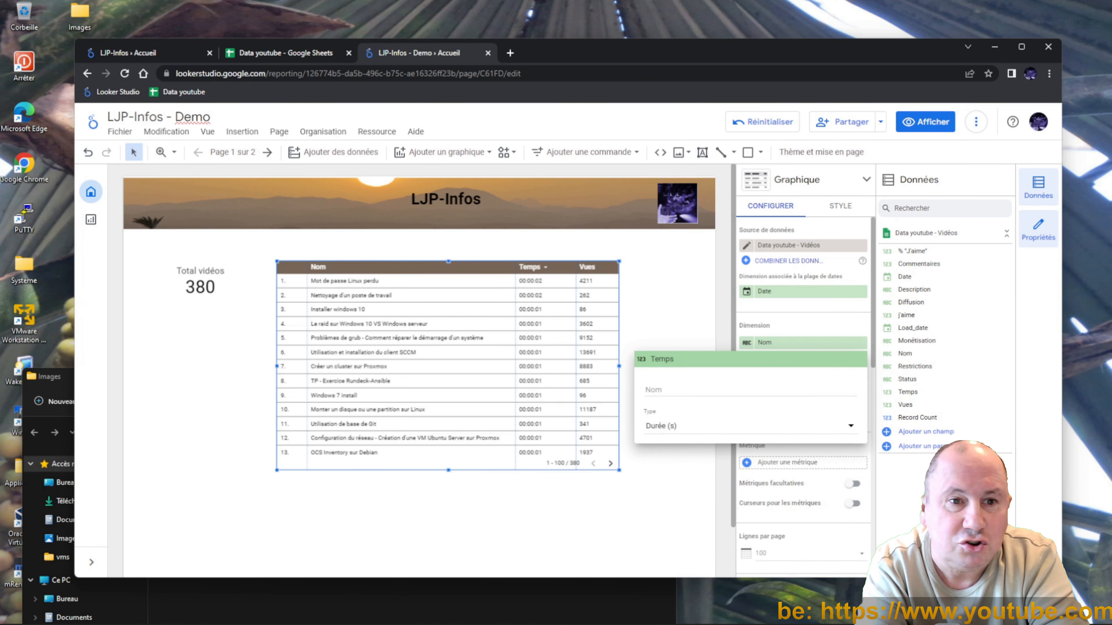
left_click(696, 316)
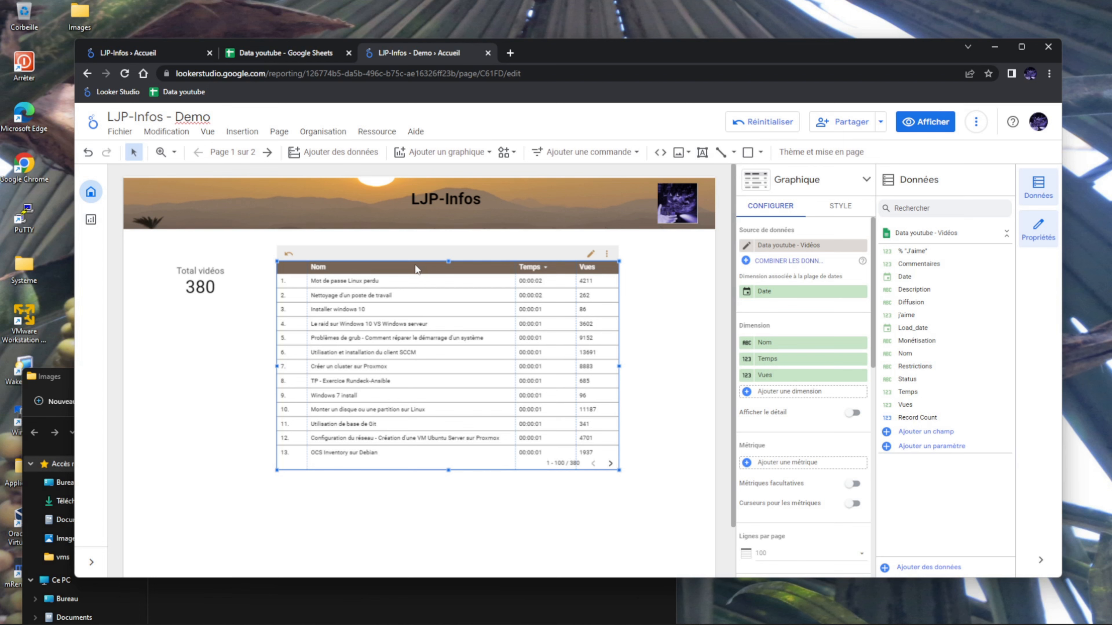
left_click(233, 409)
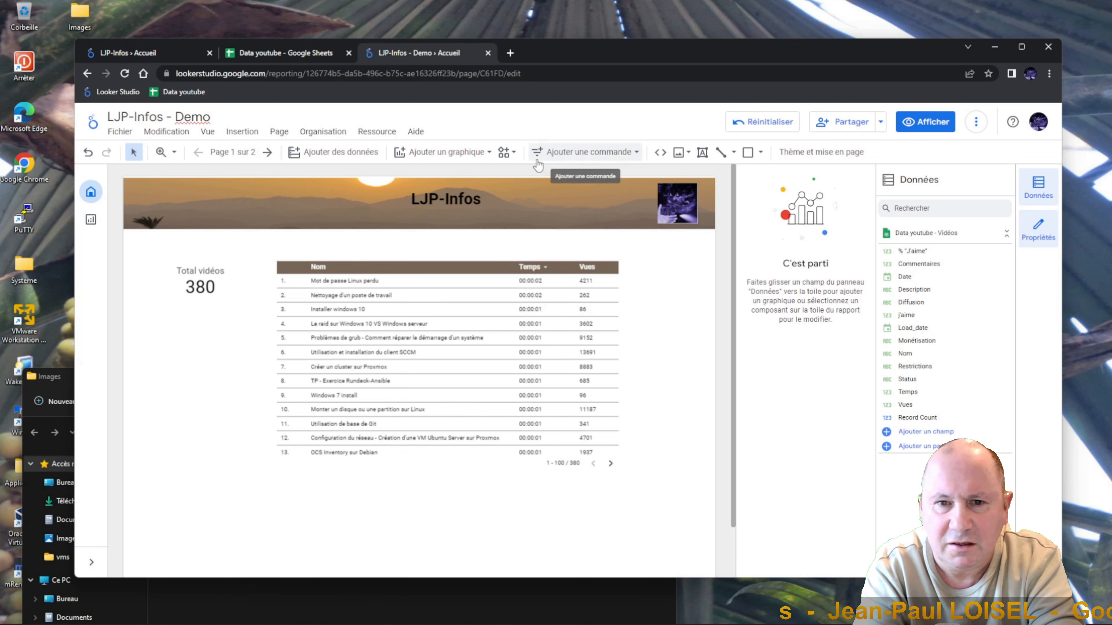
Step: Add the Playlists sheet of the Data youtube spreadsheet to the report as a Google Sheets data source
left_click(340, 152)
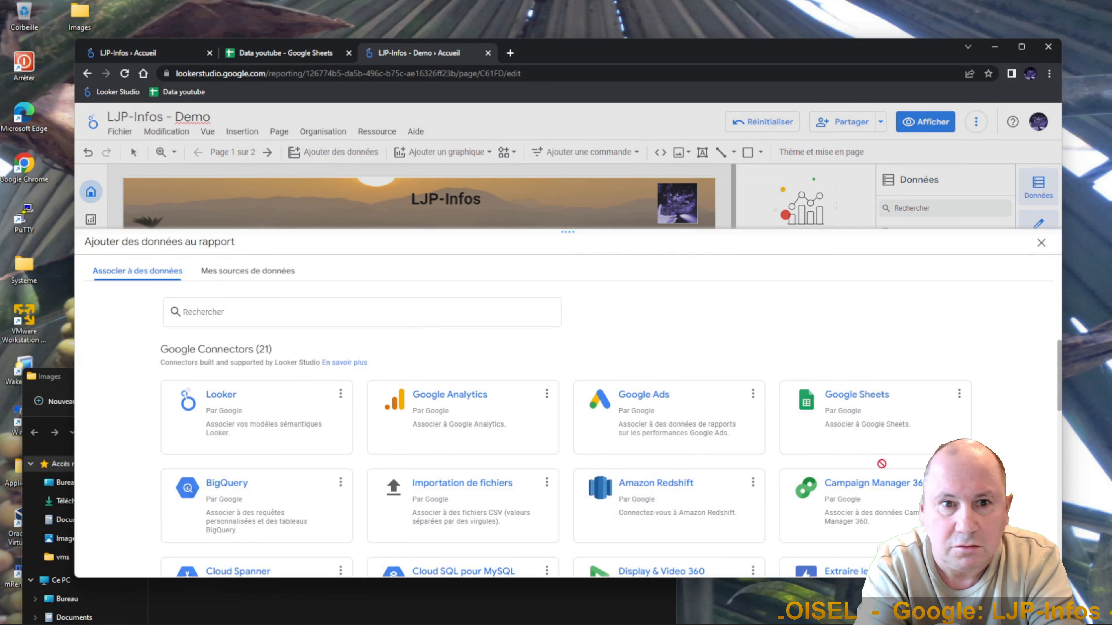
left_click(886, 415)
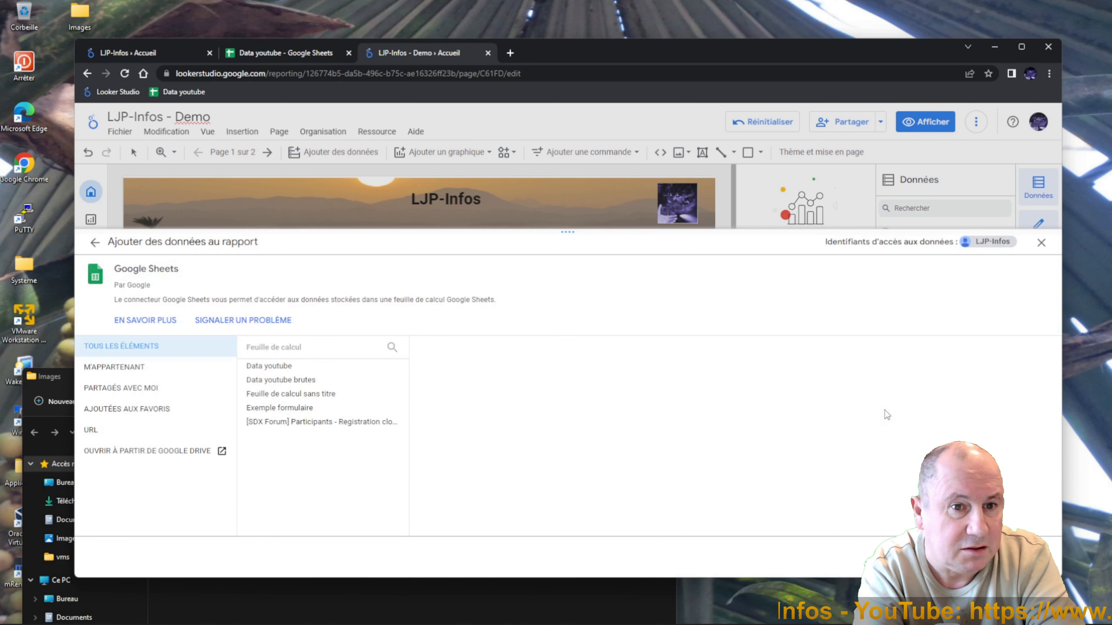
left_click(286, 368)
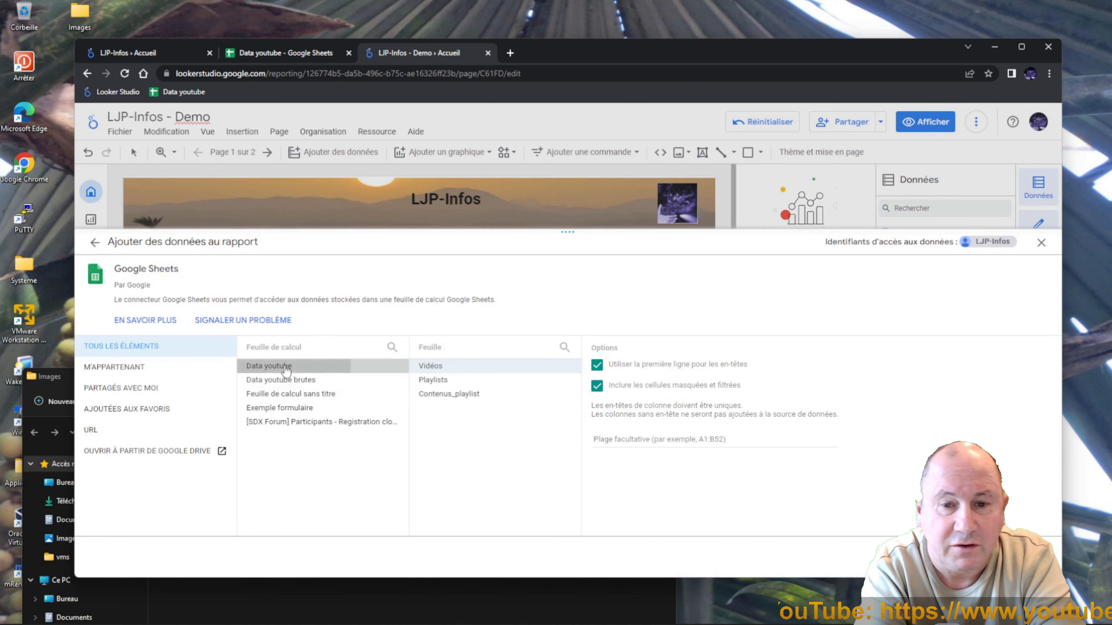
left_click(438, 380)
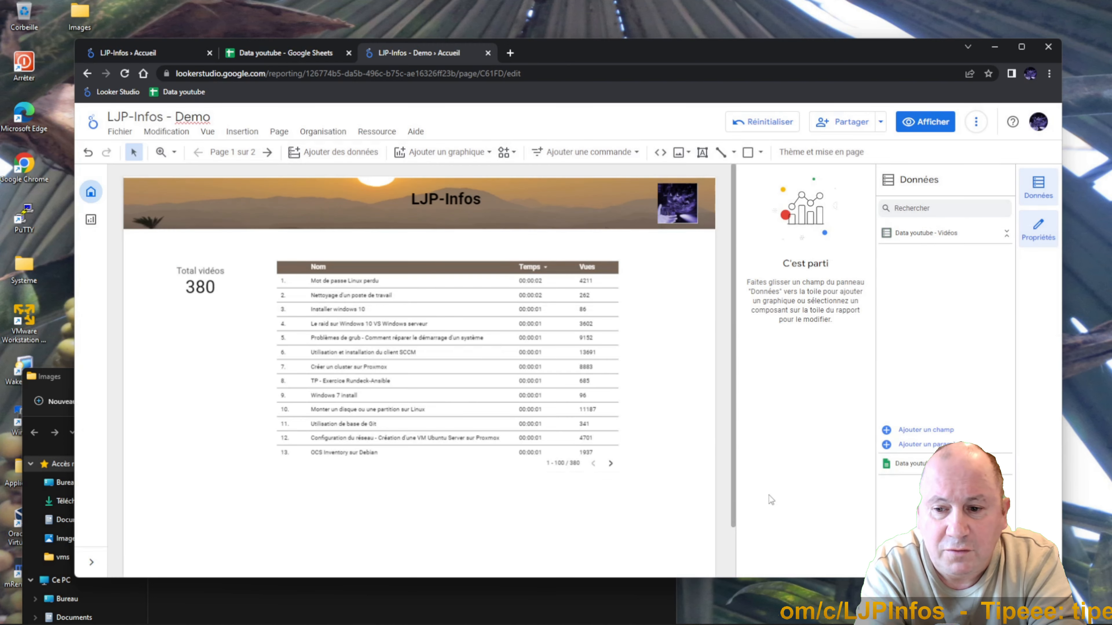
Step: Add the Contenus_playlist sheet of the Data youtube spreadsheet as another Google Sheets data source
left_click(334, 152)
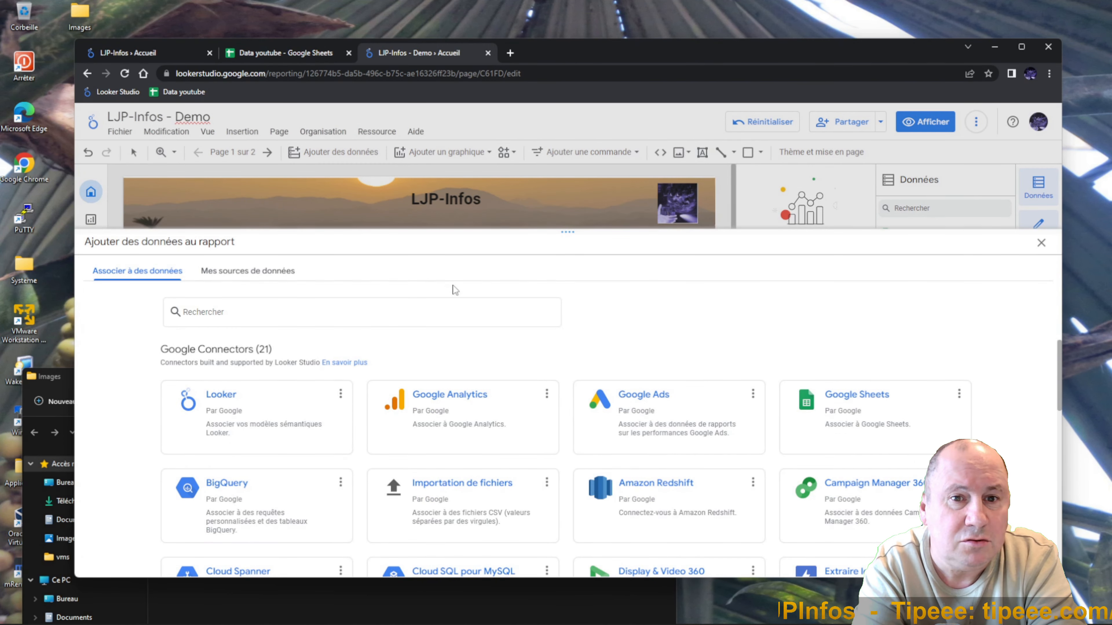
left_click(782, 399)
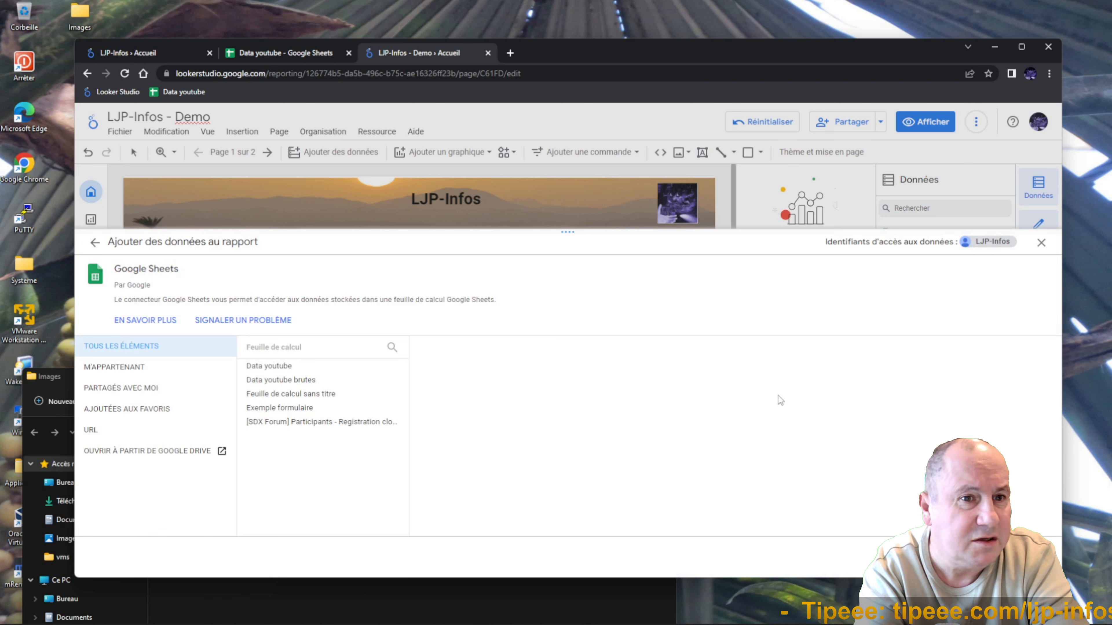
left_click(280, 367)
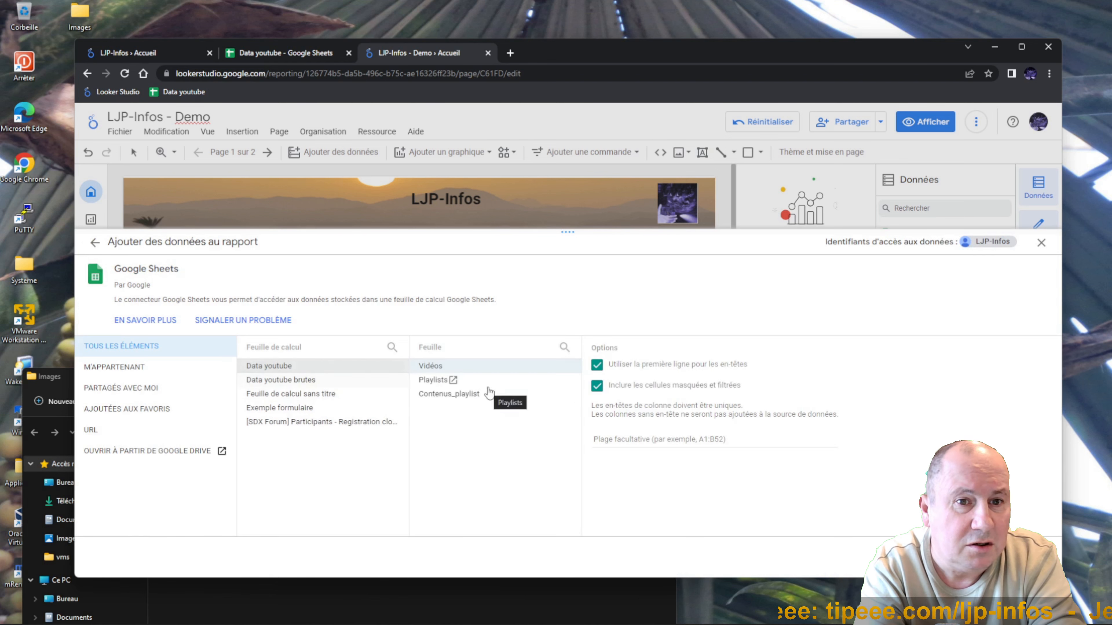
left_click(446, 394)
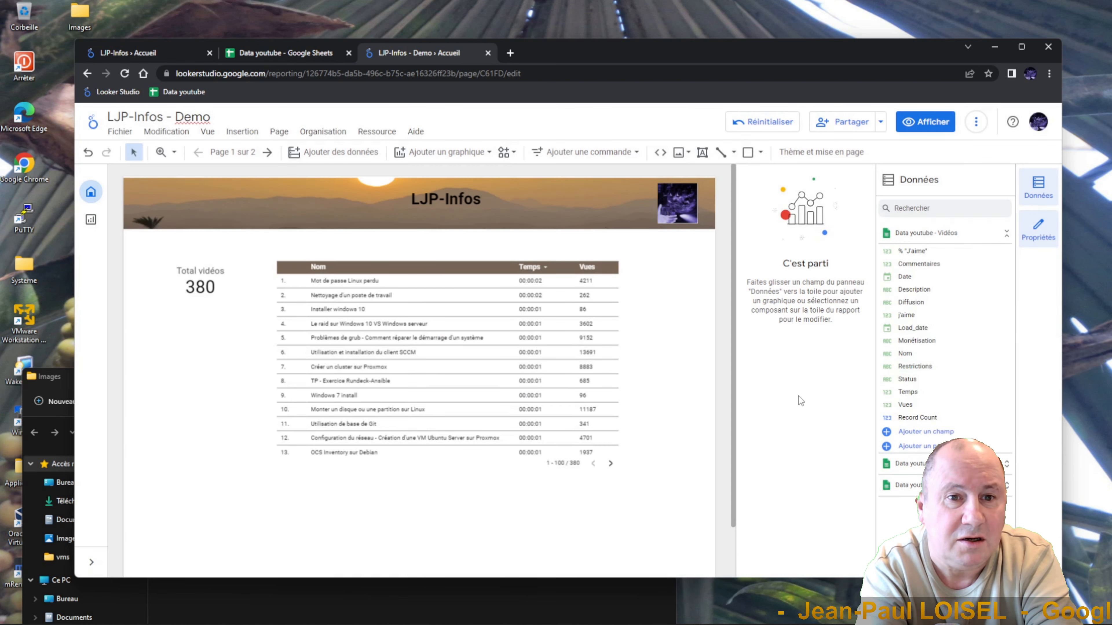
Step: Collapse the Data youtube - Vidéos field list and review the data sources attached to the report
left_click(1007, 236)
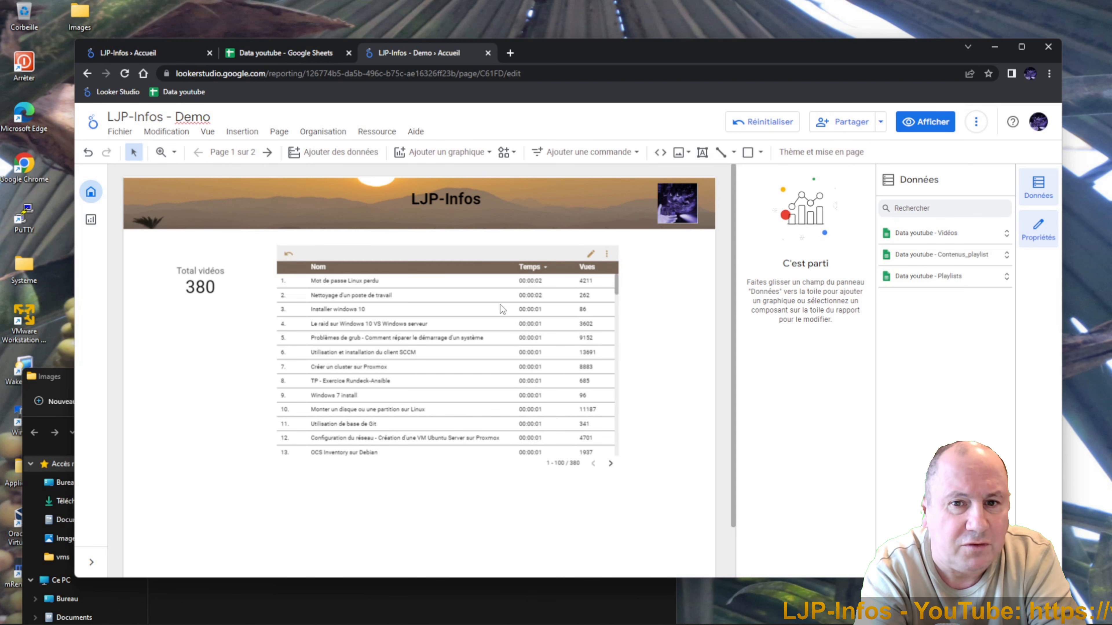
left_click(379, 133)
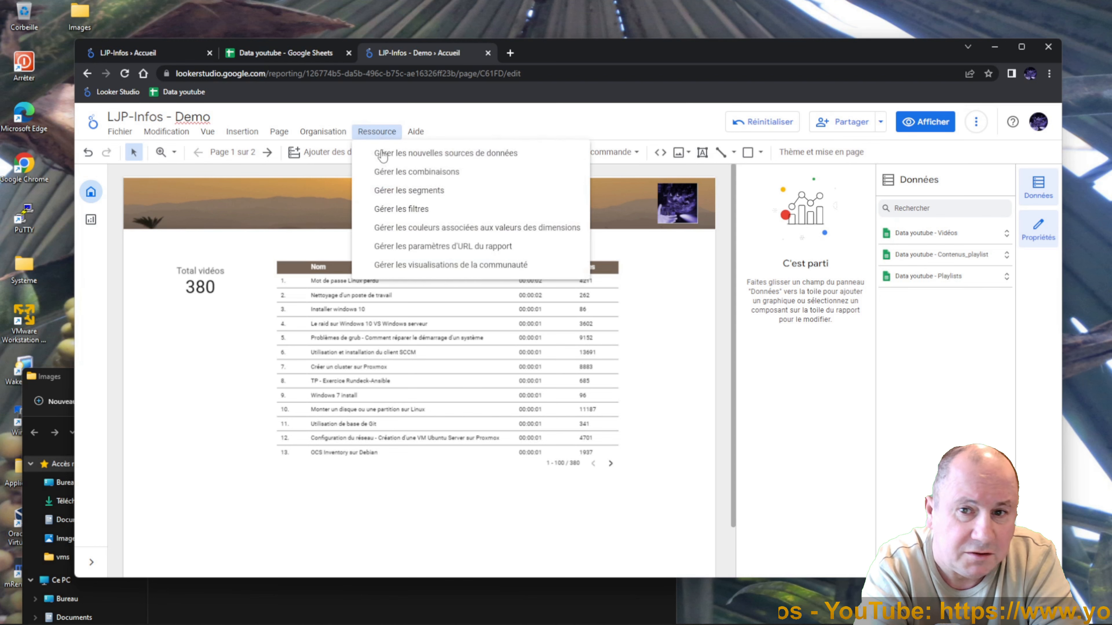
left_click(381, 153)
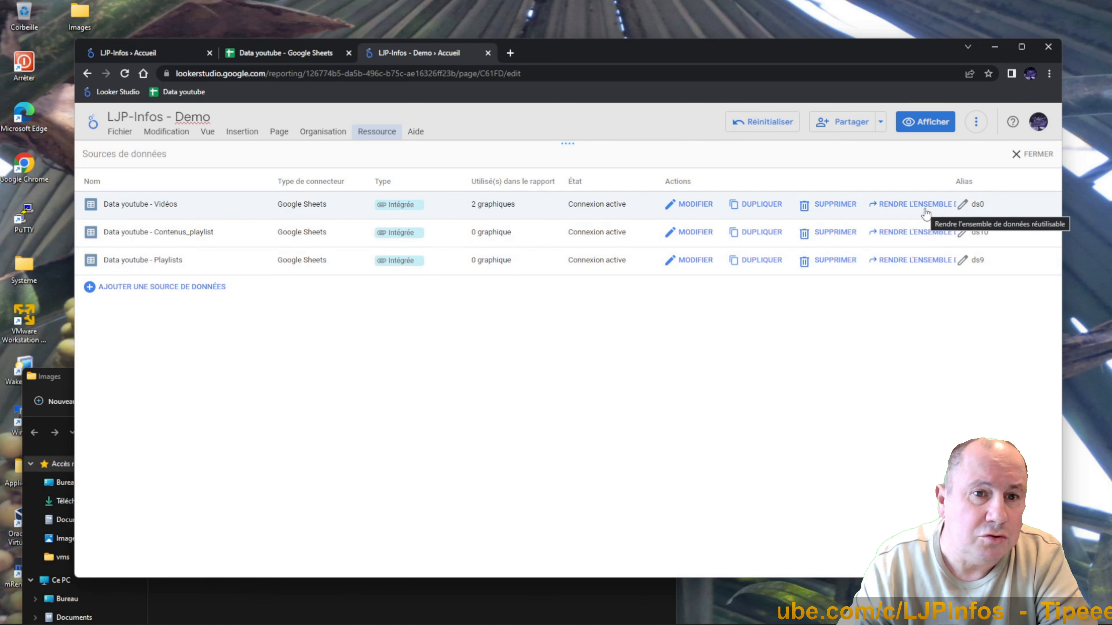
left_click(1019, 154)
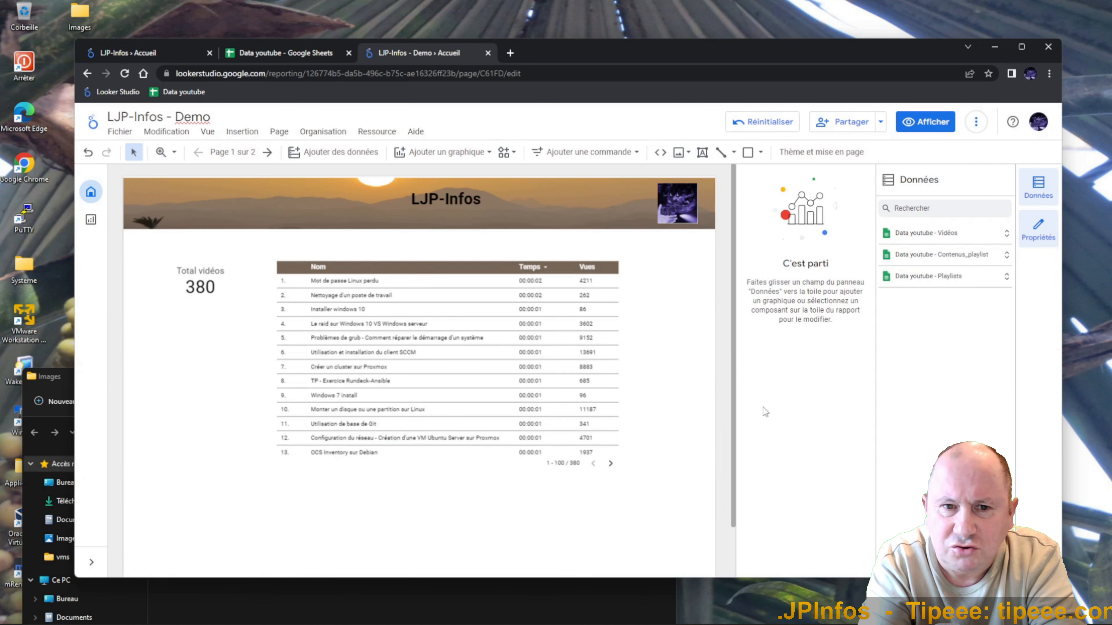
Step: Add a table below the header of the Détails page and widen it to cover most of the page width
left_click(91, 221)
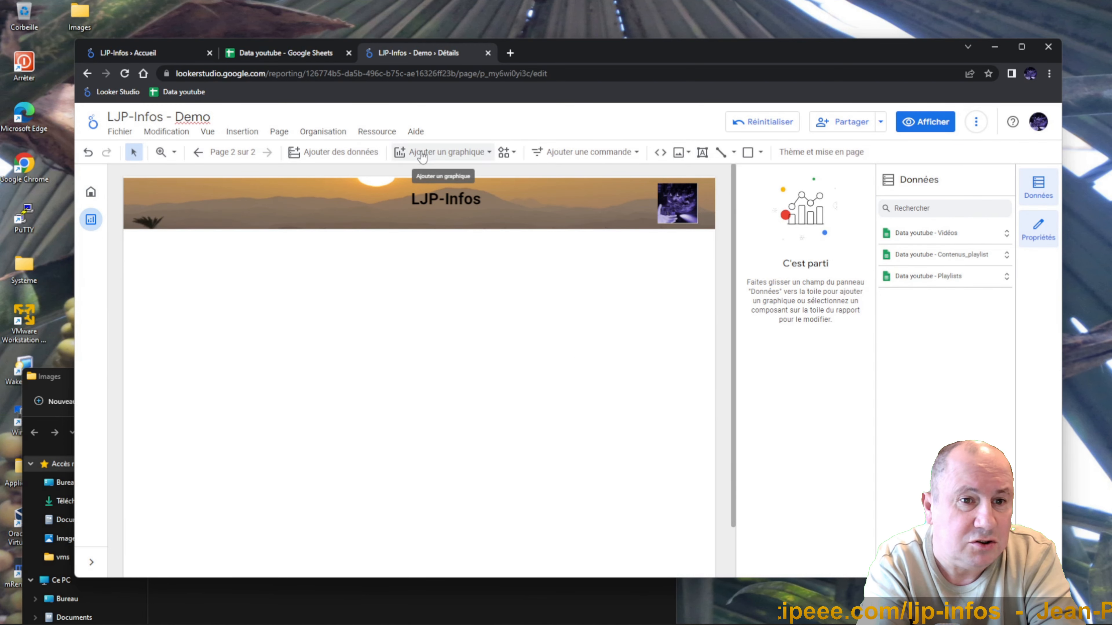
left_click(442, 152)
left_click(411, 214)
left_click(147, 272)
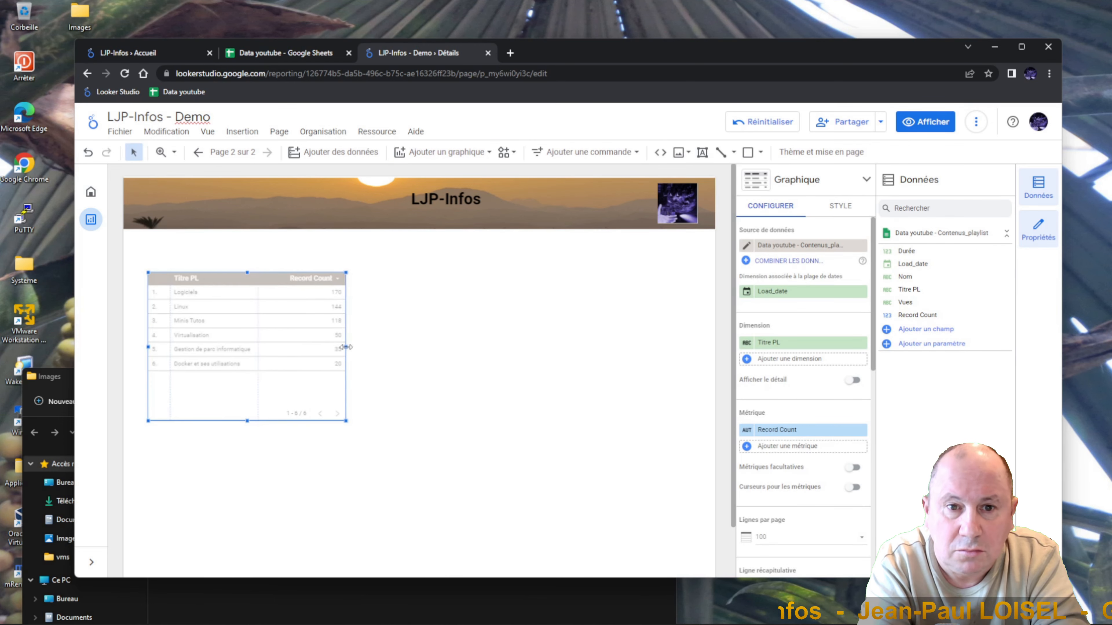
left_click_drag(346, 347, 643, 349)
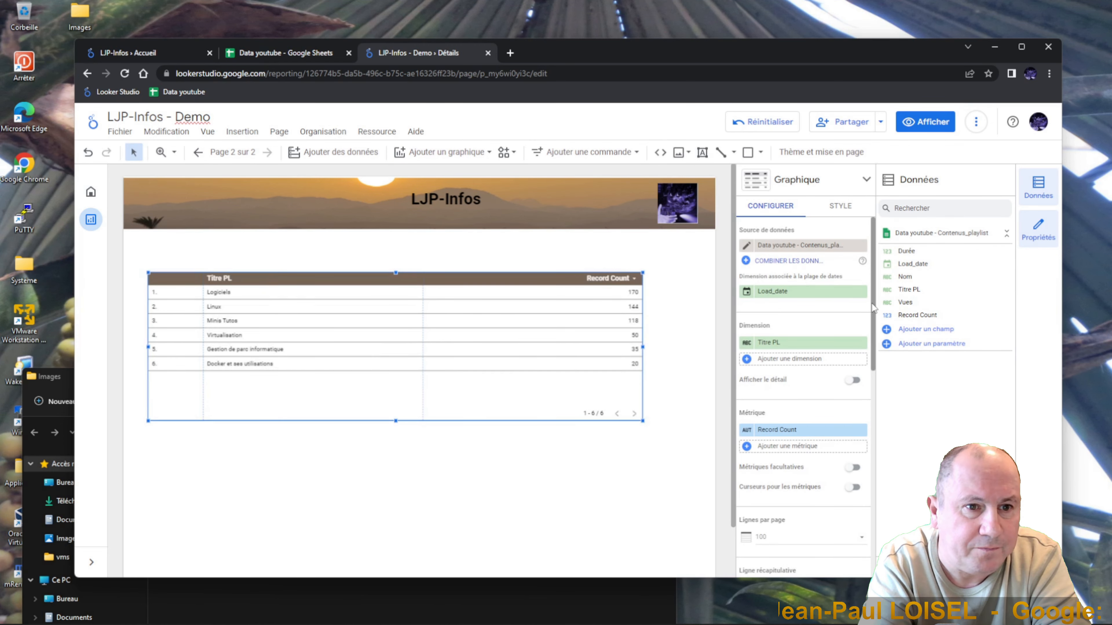
Step: Use Data youtube - Contenus_playlist as the table's source, remove the Record Count metric, and add Nom and Durée as dimensions after Titre PL
left_click(807, 249)
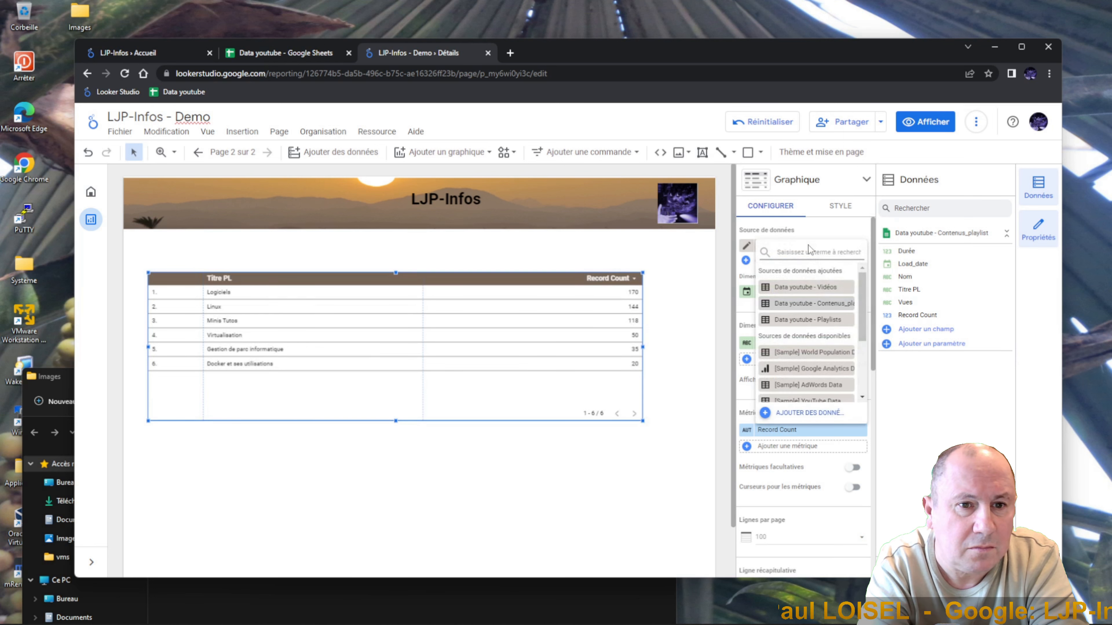
left_click(813, 307)
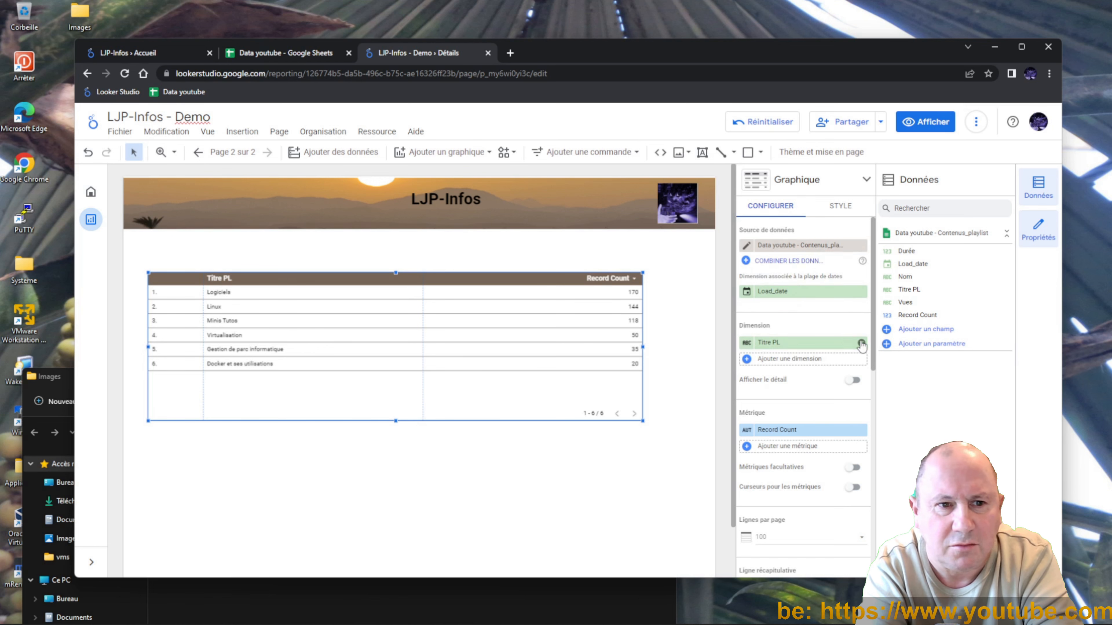
left_click(861, 430)
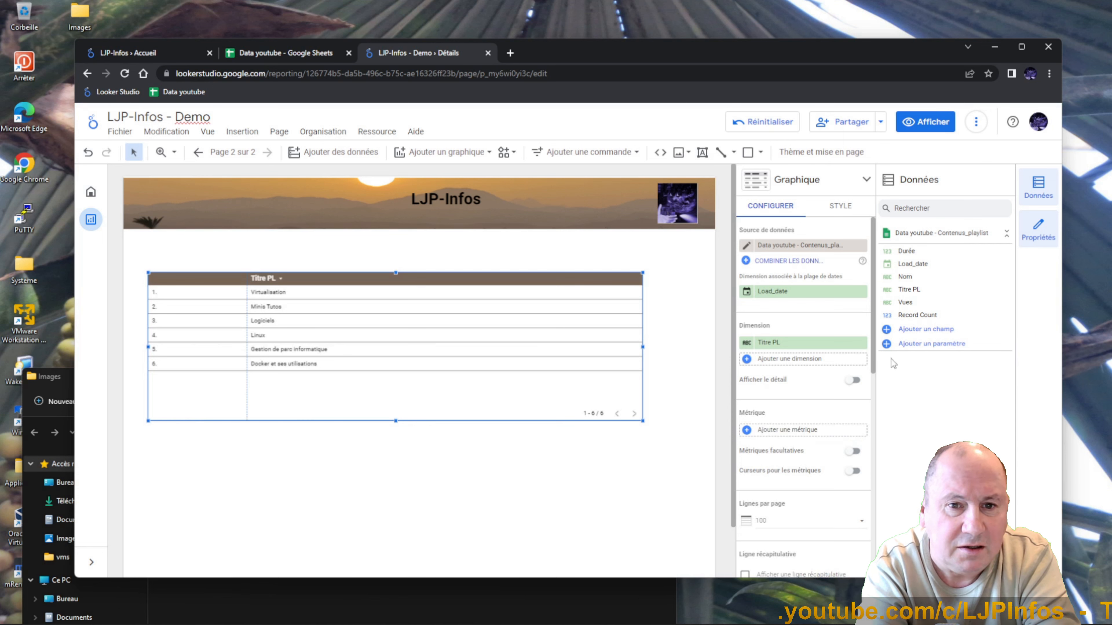
left_click_drag(905, 278, 842, 378)
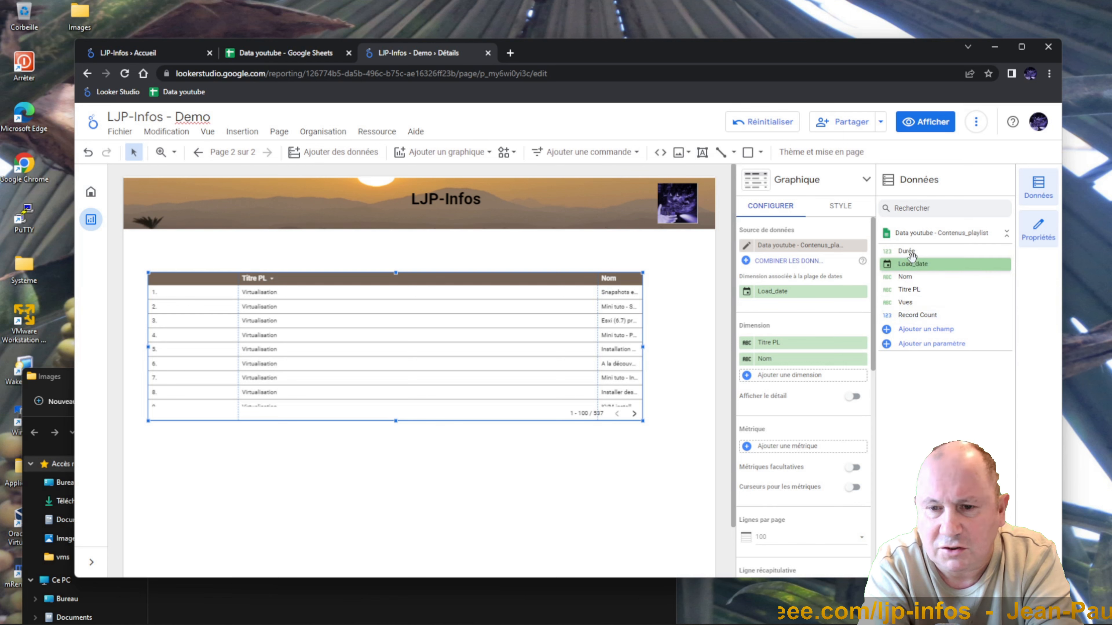
left_click_drag(905, 252, 793, 378)
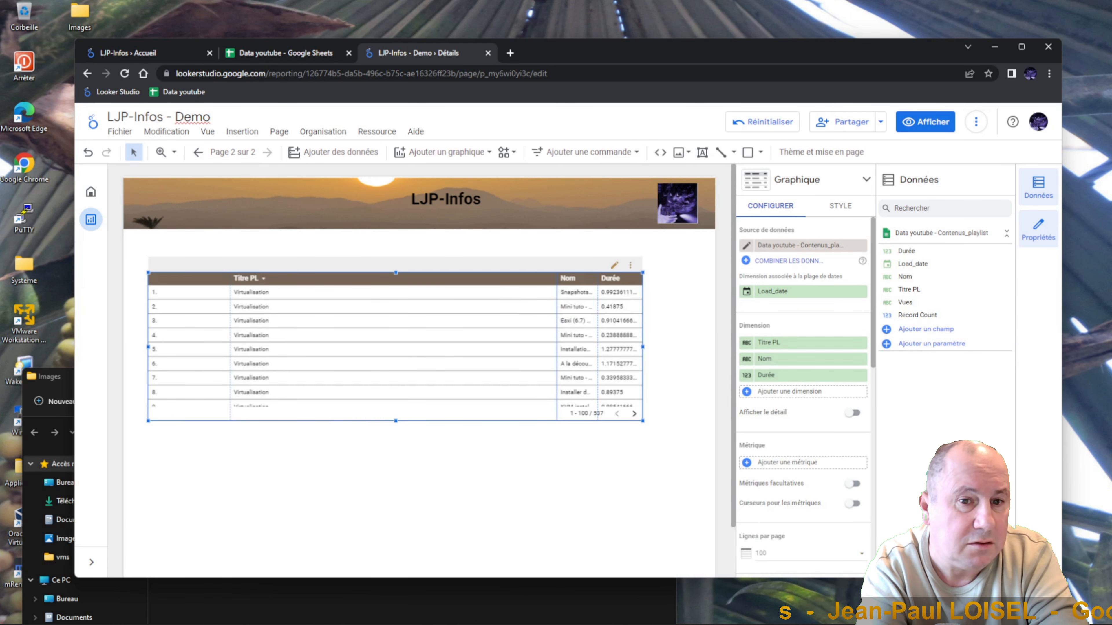
Step: Narrow the table's Titre PL column in favour of Nom, and widen the Durée column
left_click_drag(557, 291, 302, 290)
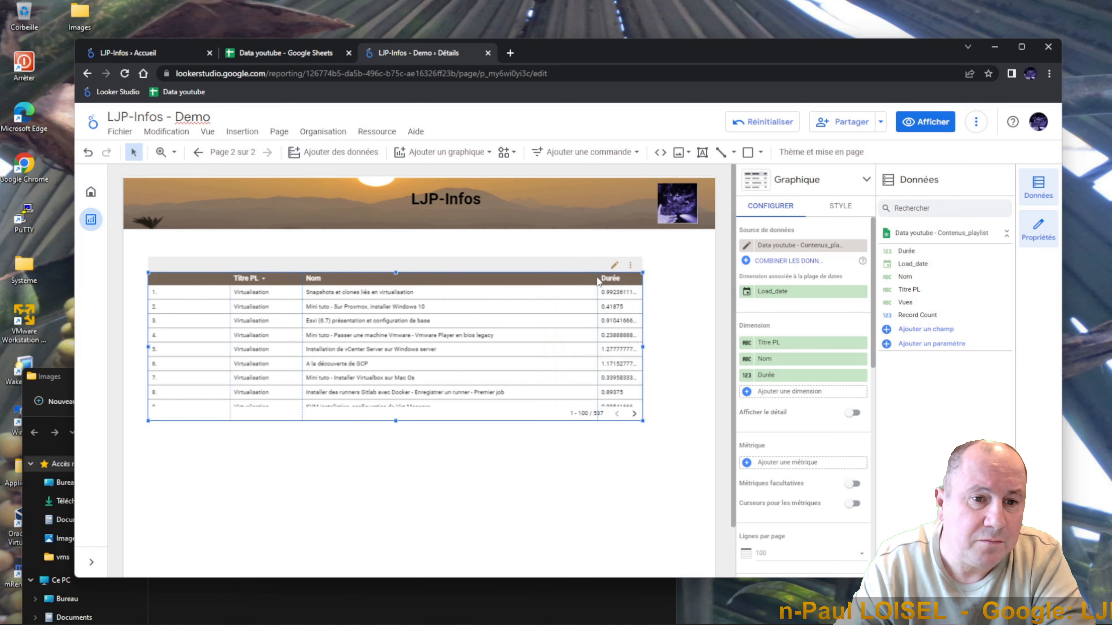
left_click_drag(598, 282, 548, 287)
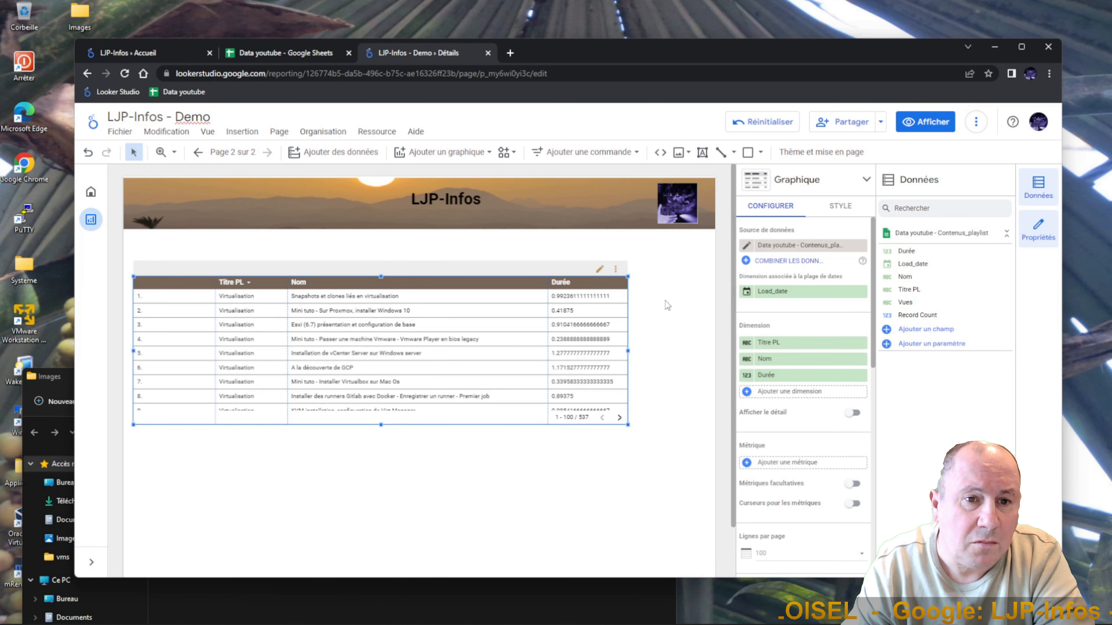
Step: Set the Durée dimension's type to Durée (s) and move the table so it sits roughly centred below the header
left_click(746, 375)
left_click(849, 443)
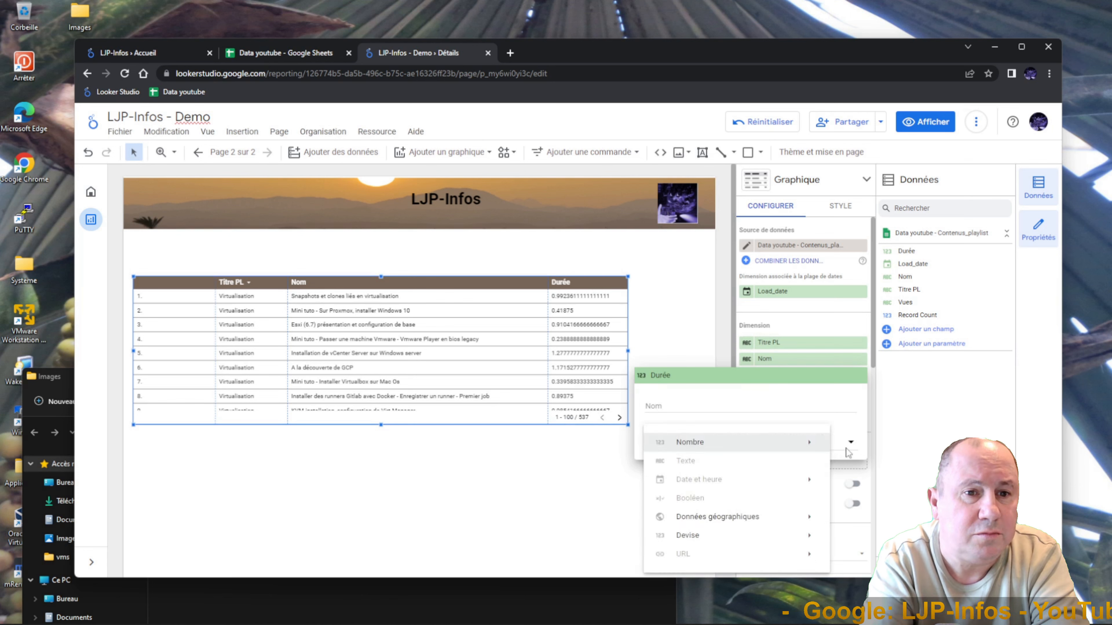
mouse_move(773, 444)
left_click(871, 479)
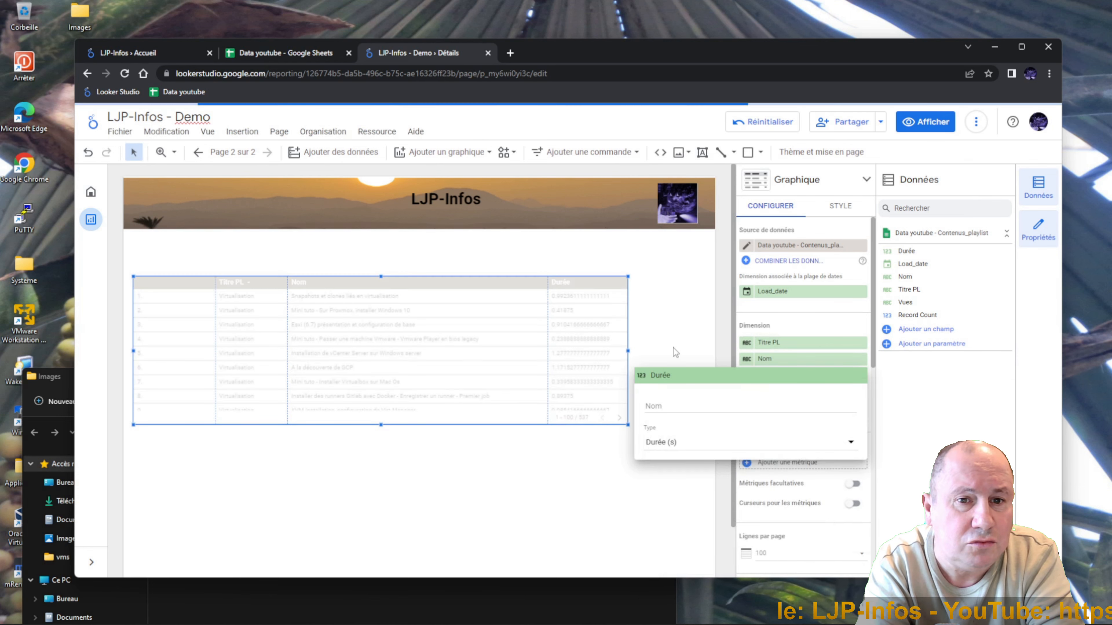
left_click(676, 316)
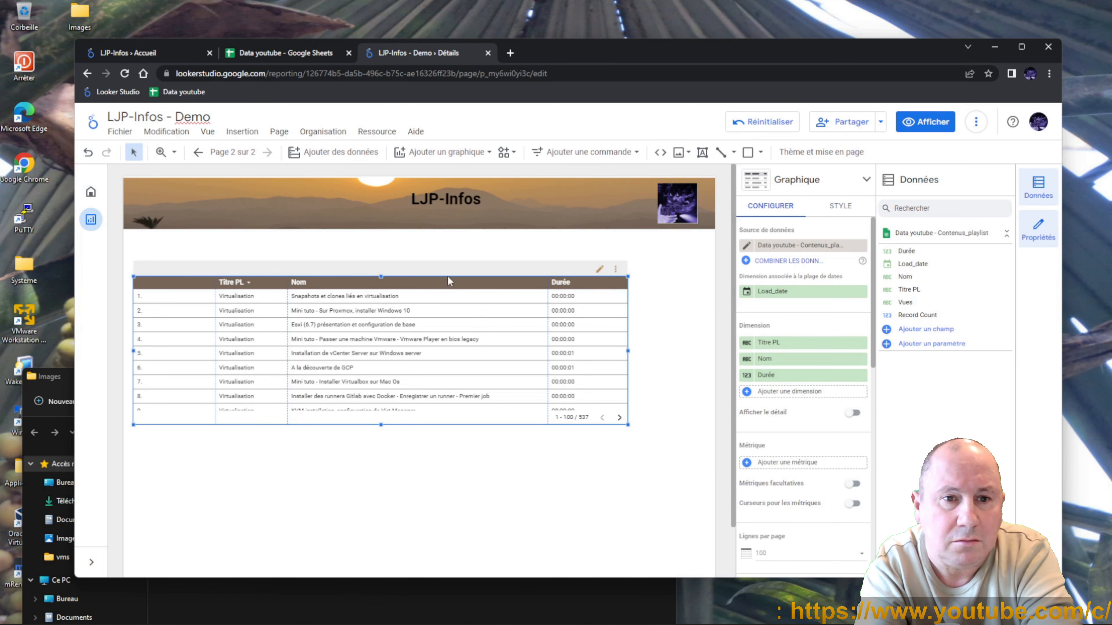
left_click_drag(457, 271, 487, 268)
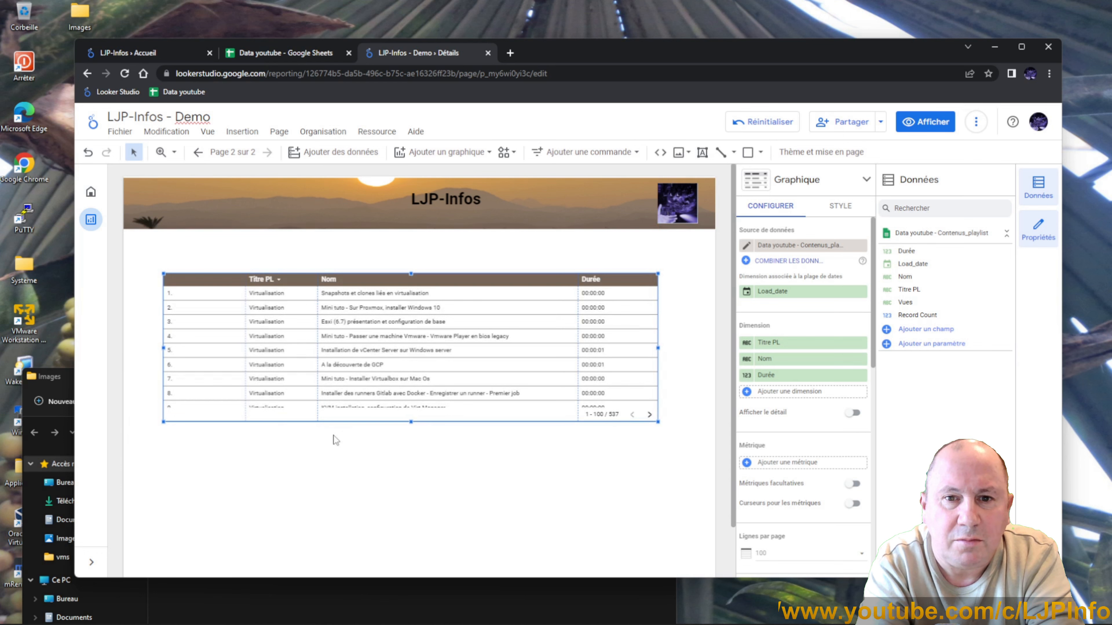
Step: Narrow the table's row-number and Titre PL columns, and move the table down to leave room below the header
left_click_drag(246, 311, 204, 311)
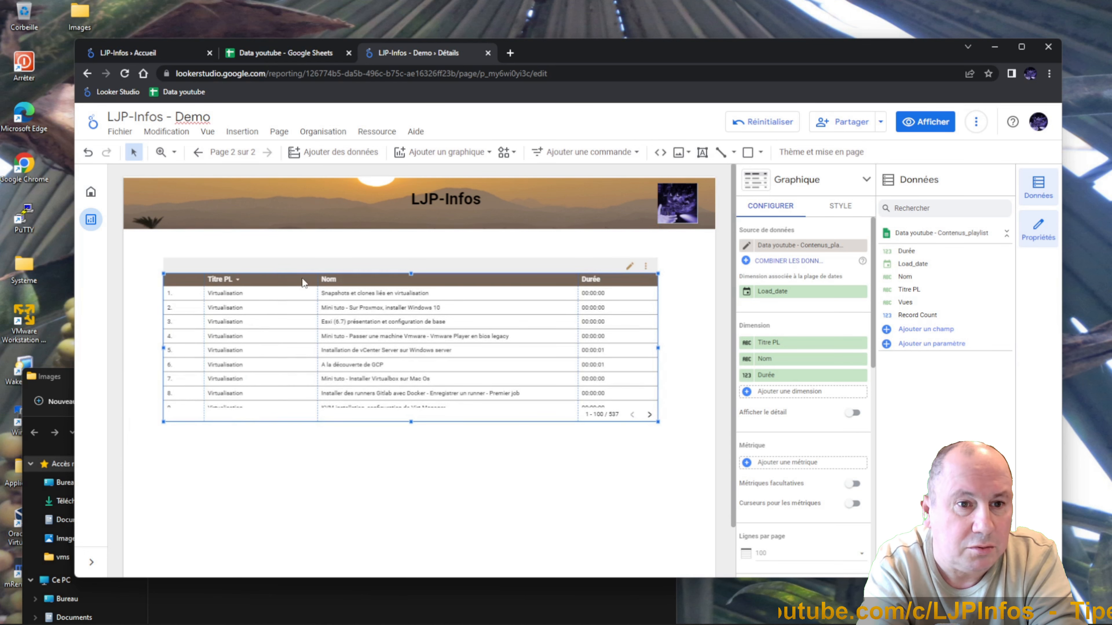
left_click_drag(318, 311, 280, 311)
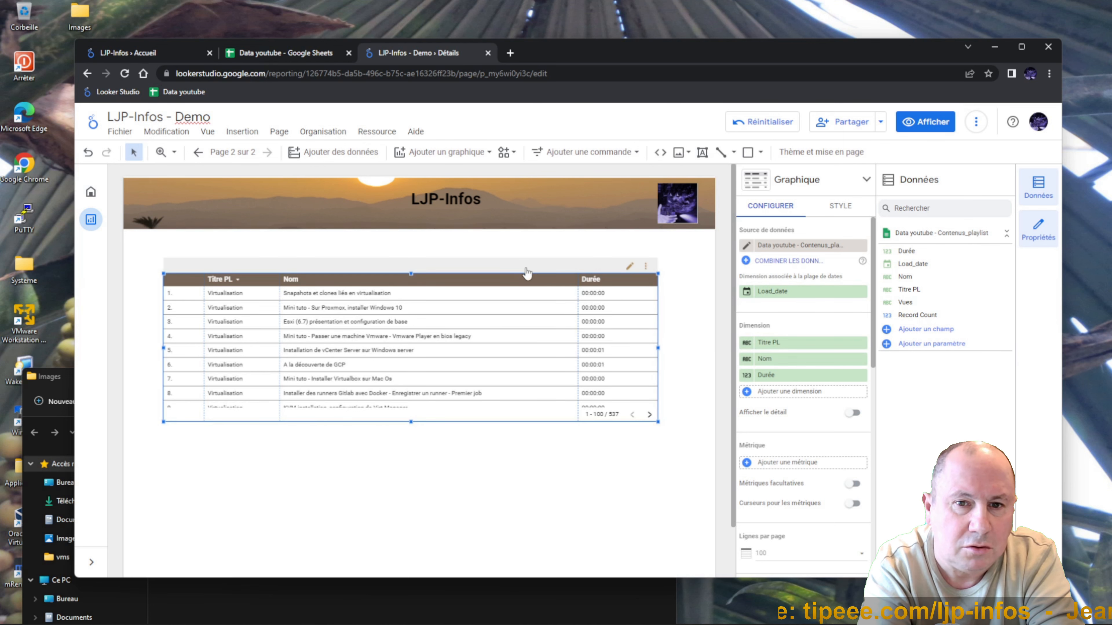
left_click_drag(527, 274, 526, 304)
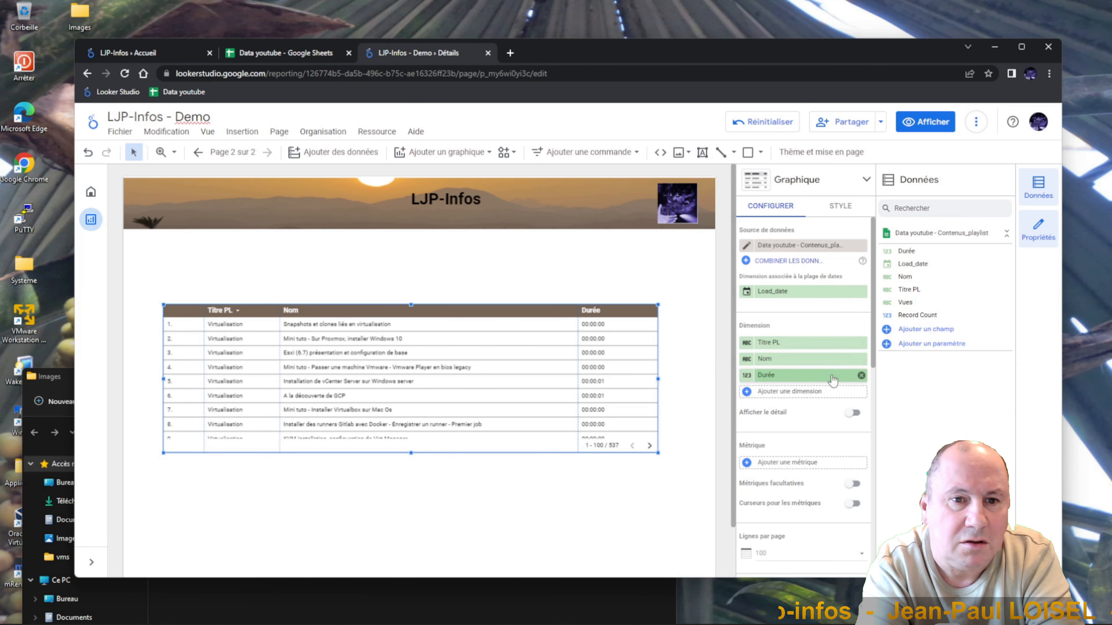
Step: Remove the Durée dimension from the table and rename its Nom dimension as Titre de la vidéo
left_click(861, 375)
left_click(747, 359)
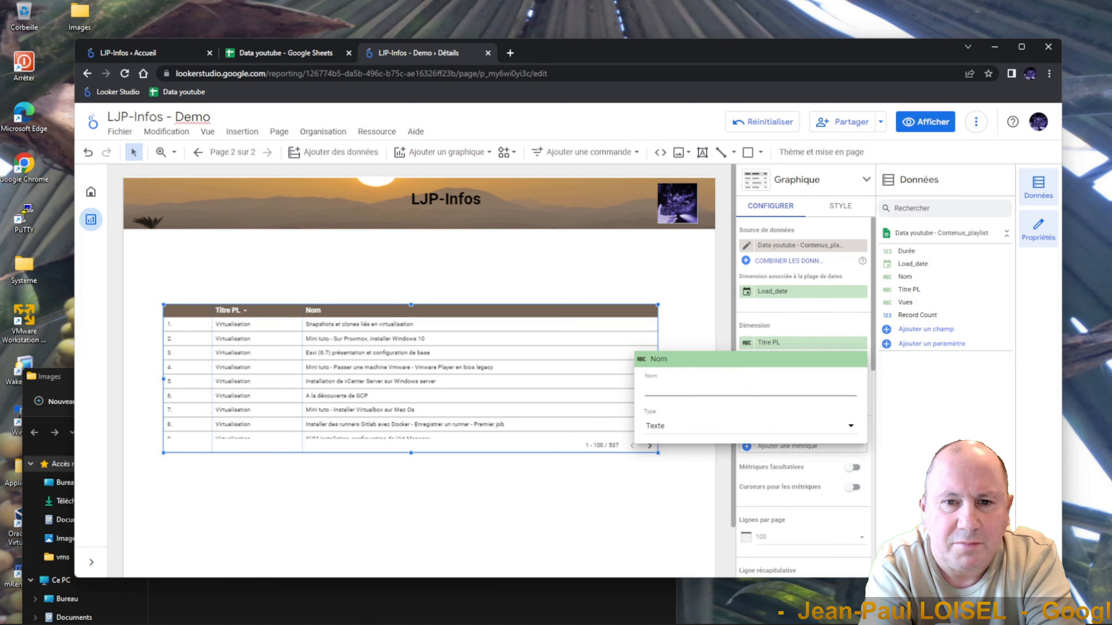
type("Titre")
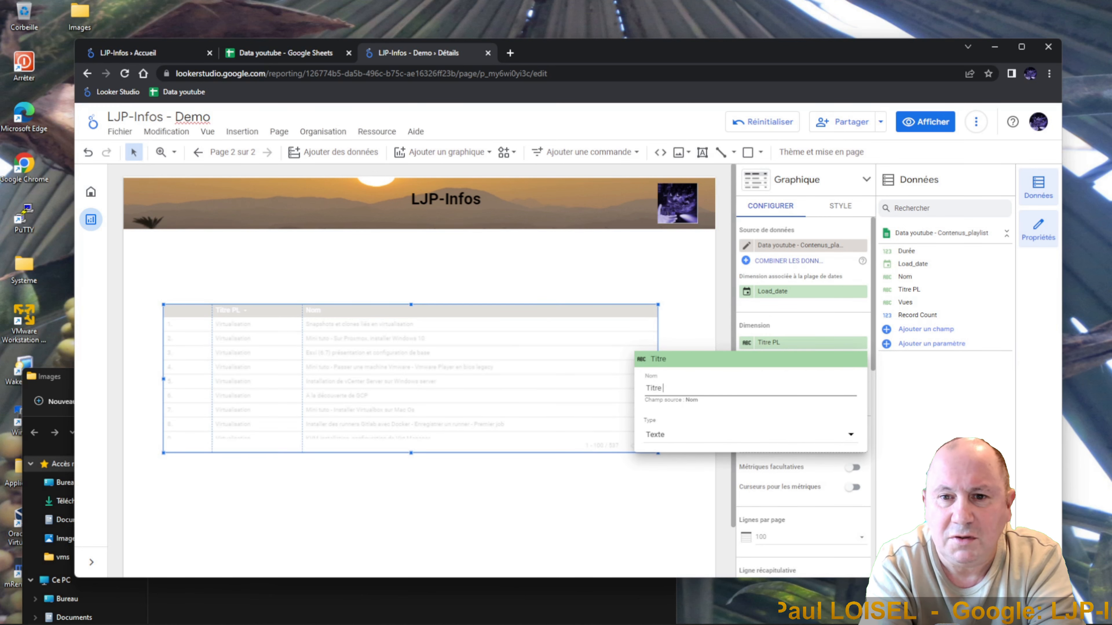
type(" de la vidéo")
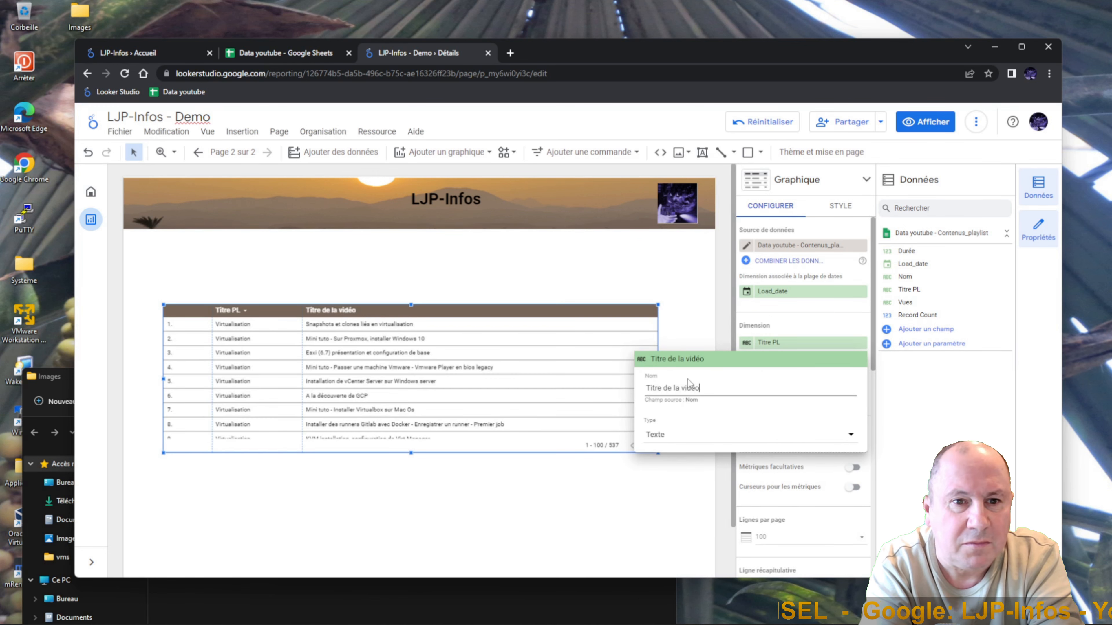
left_click(615, 510)
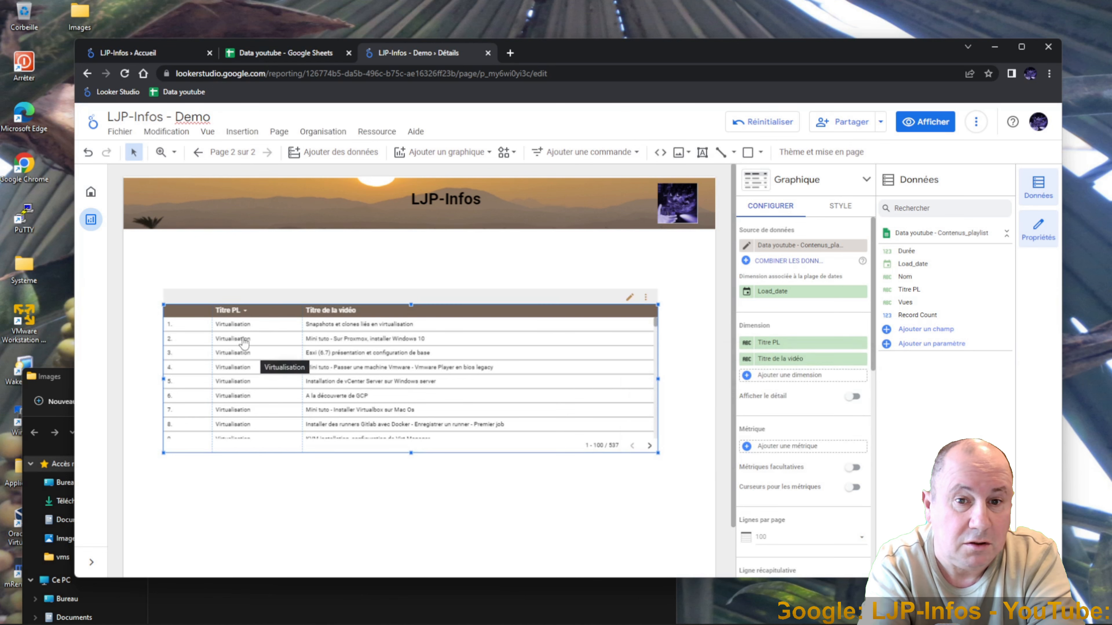
Step: Rename the table's Titre PL dimension as Playlist
left_click(746, 342)
type("Playlist")
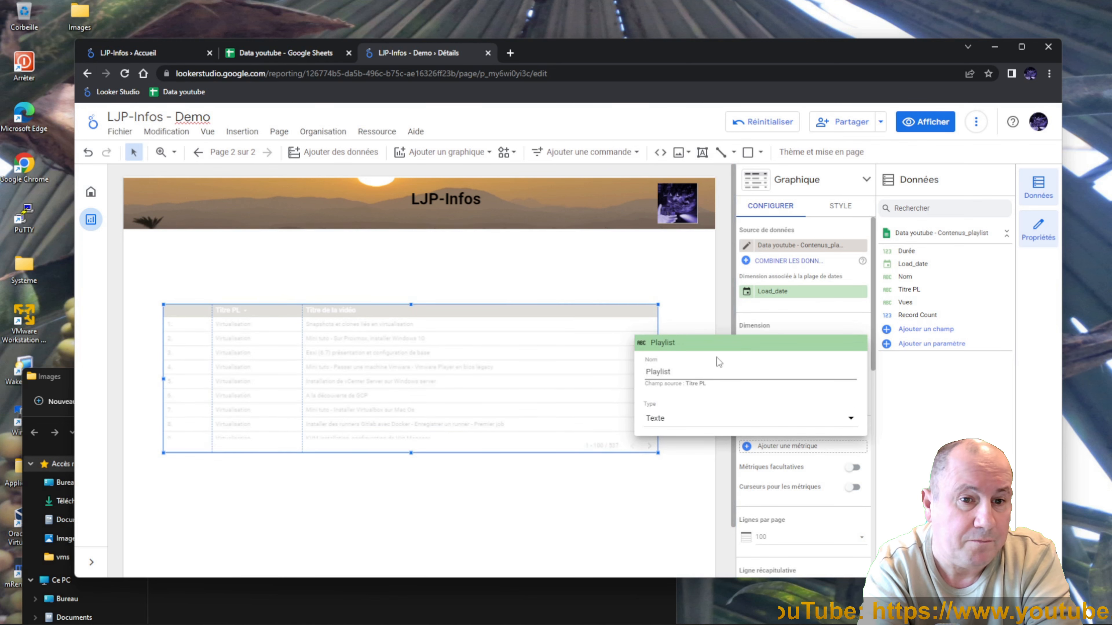
left_click(708, 289)
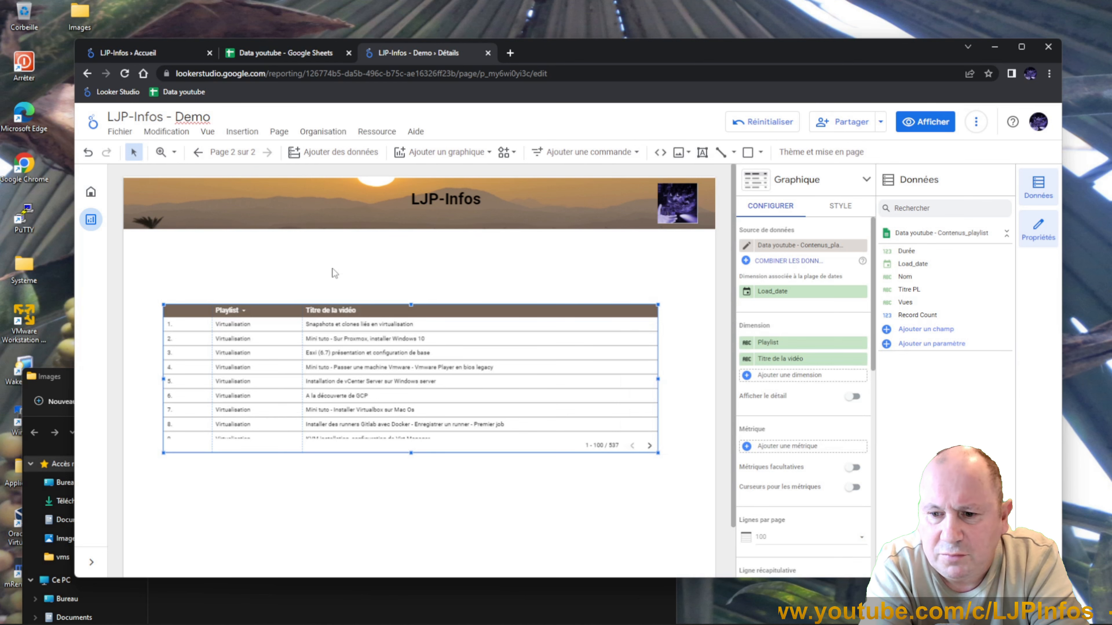
left_click(773, 261)
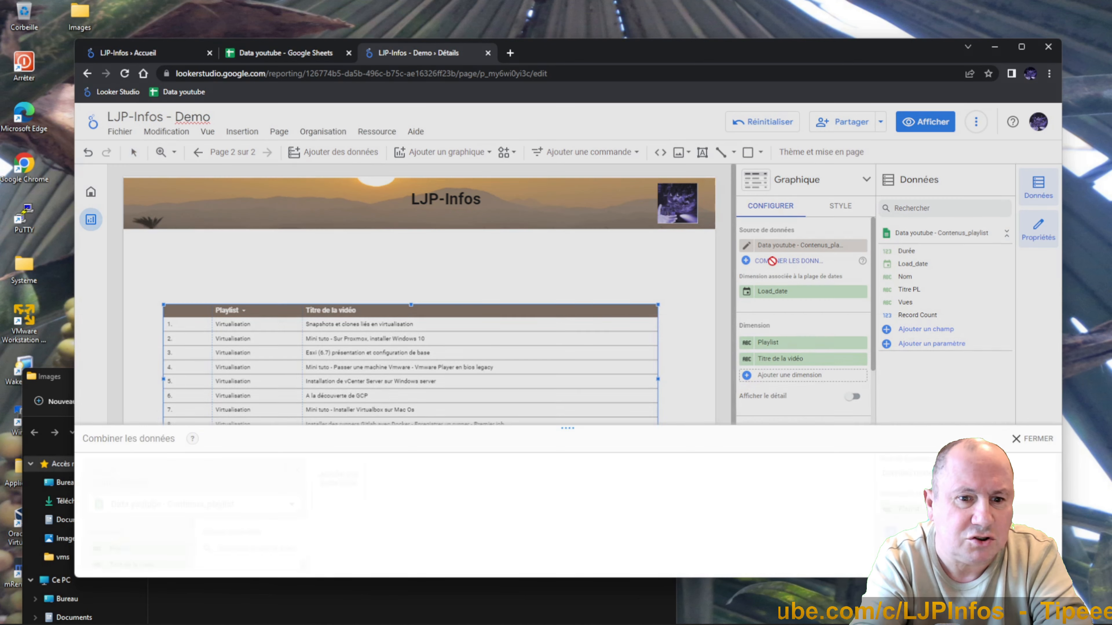
left_click(342, 385)
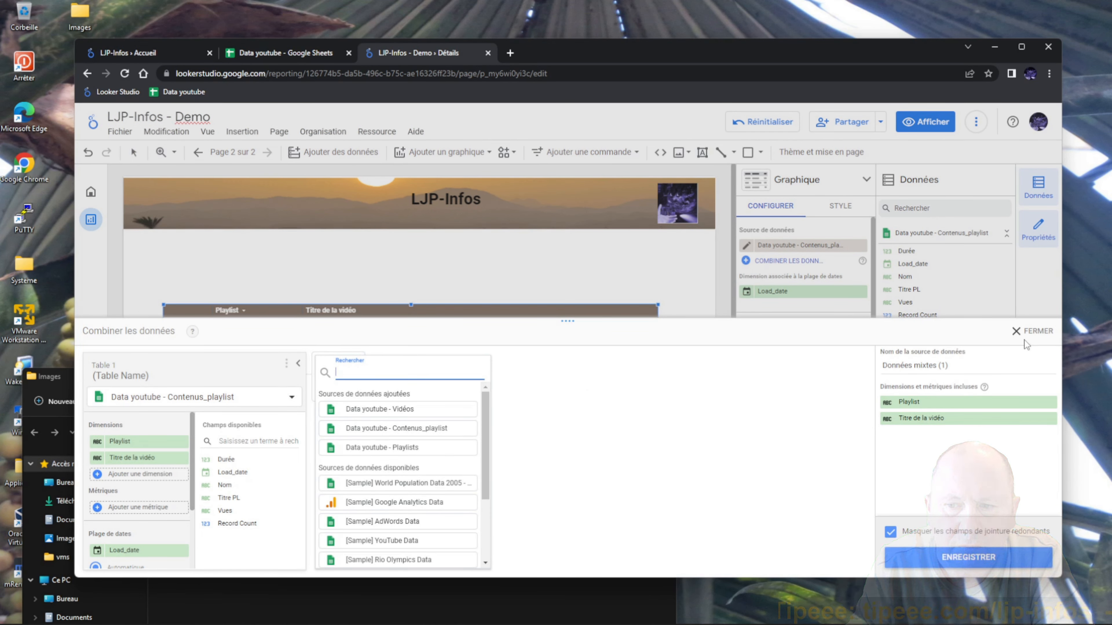
left_click(1034, 335)
left_click(1034, 332)
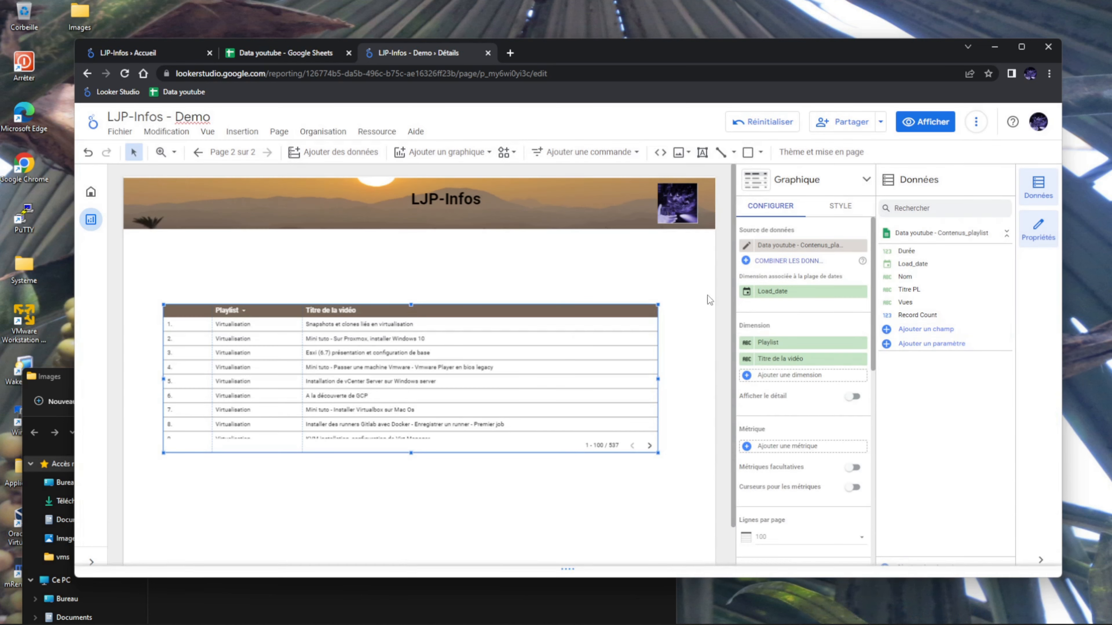
Step: Add a drop-down list control for Titre PL above the table, aligned with the table's left edge
left_click(586, 253)
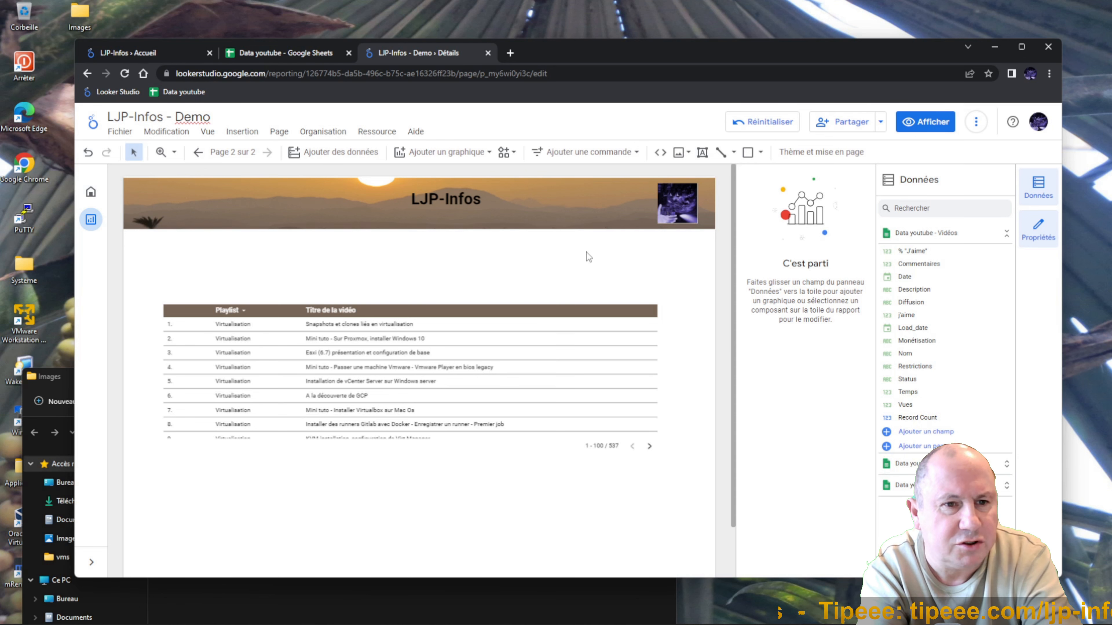
left_click(604, 154)
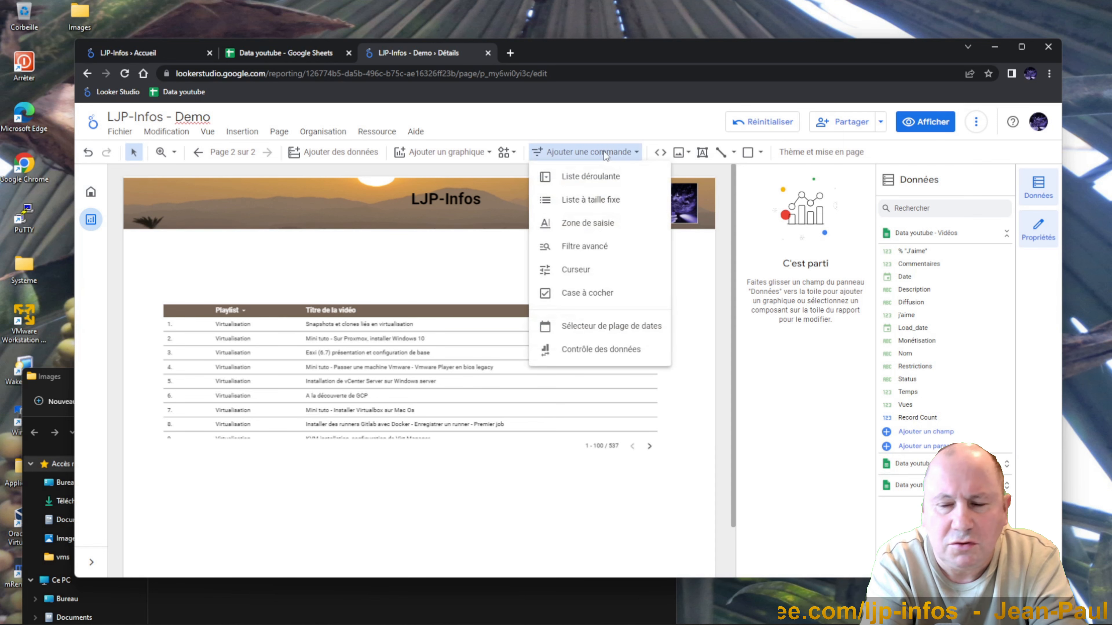
left_click(590, 176)
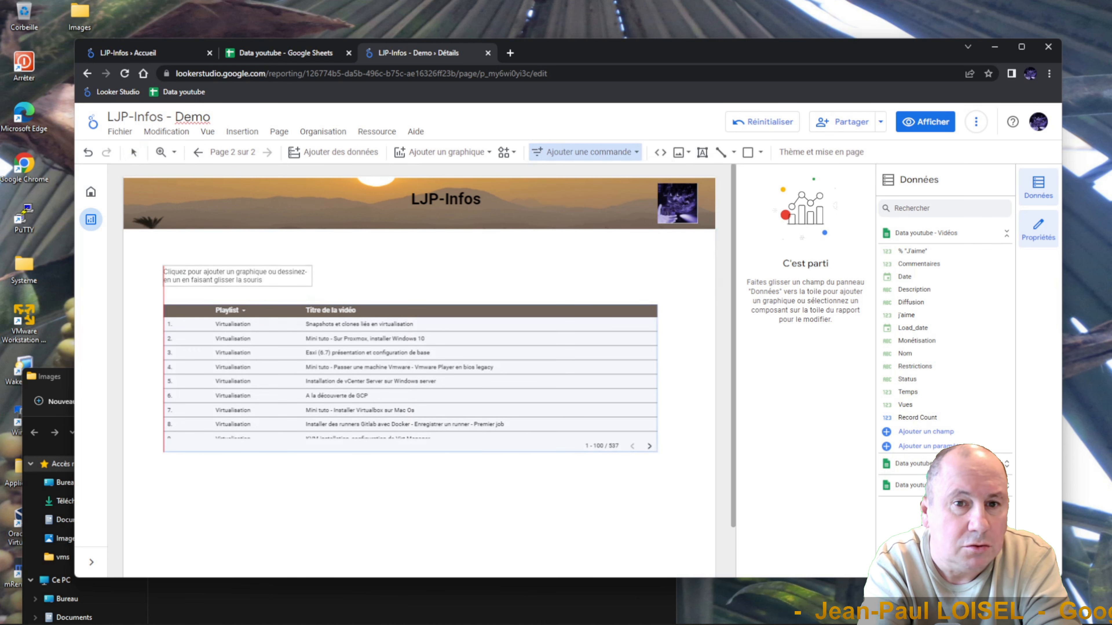
mouse_move(164, 258)
left_mouse_down()
mouse_move(216, 285)
mouse_move(292, 292)
mouse_move(308, 281)
left_mouse_up()
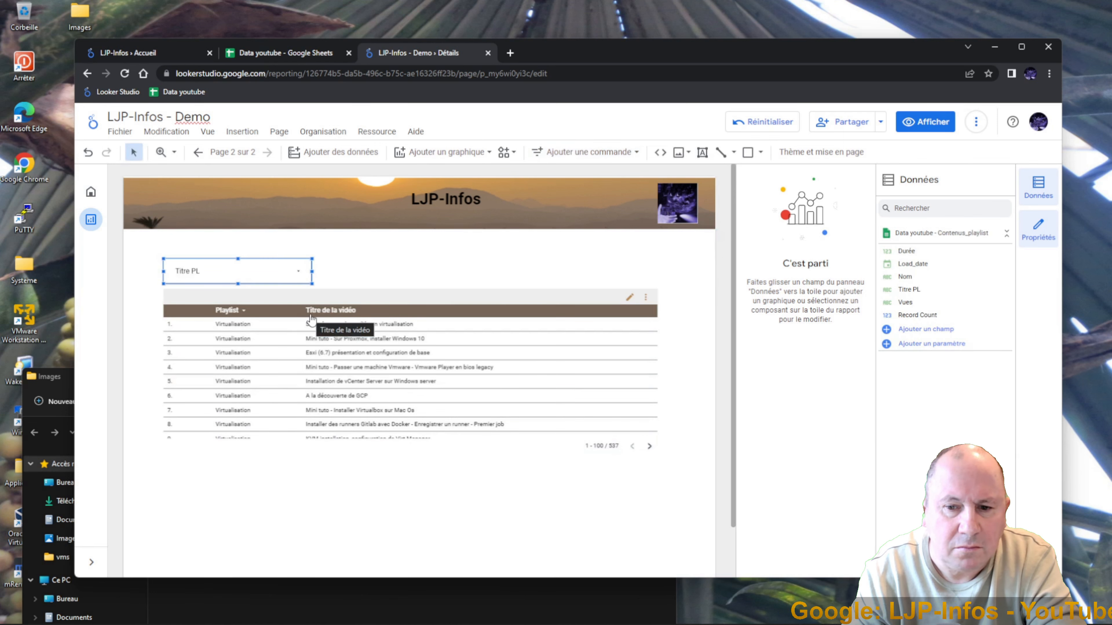
Step: Add a wide drop-down list control for Nom beside the Titre PL control, and reduce its height to clear the table
left_click(565, 160)
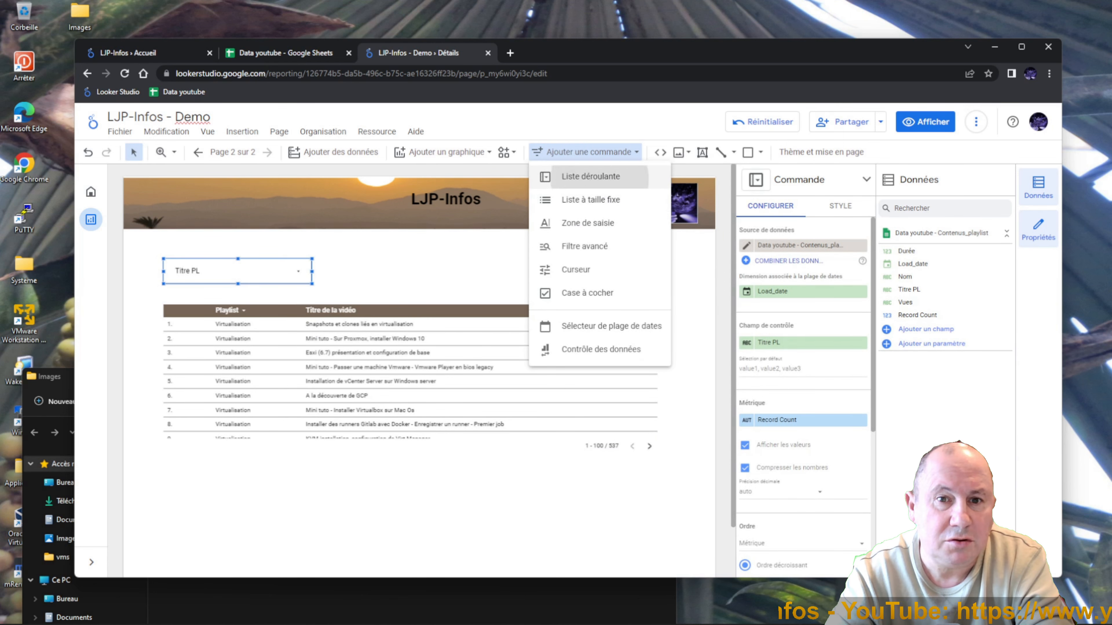
left_click(595, 176)
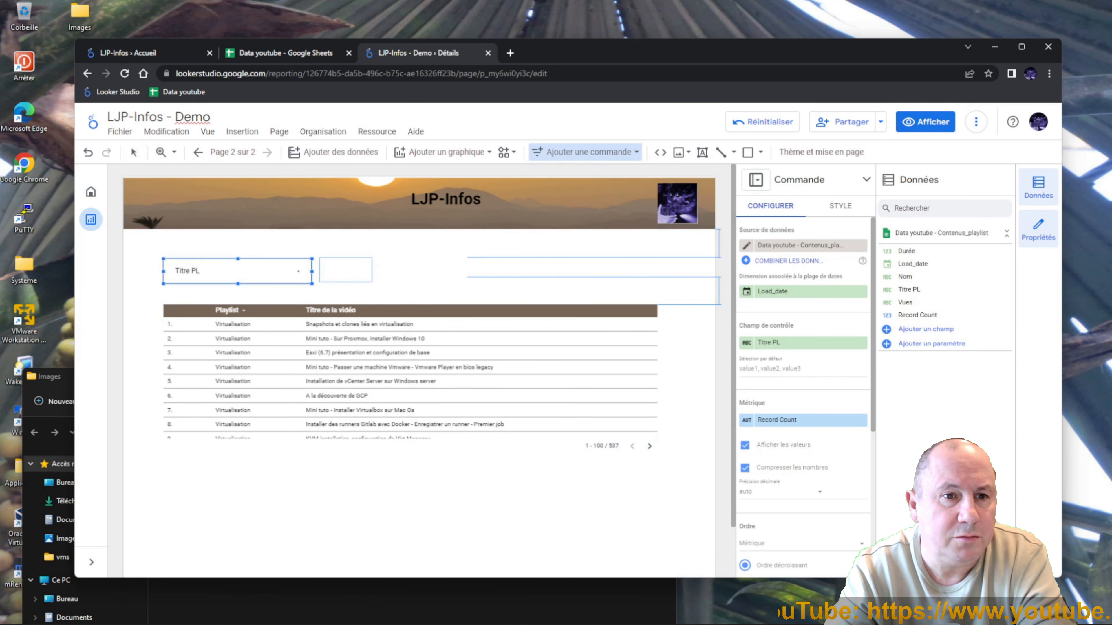
left_click_drag(319, 258, 657, 285)
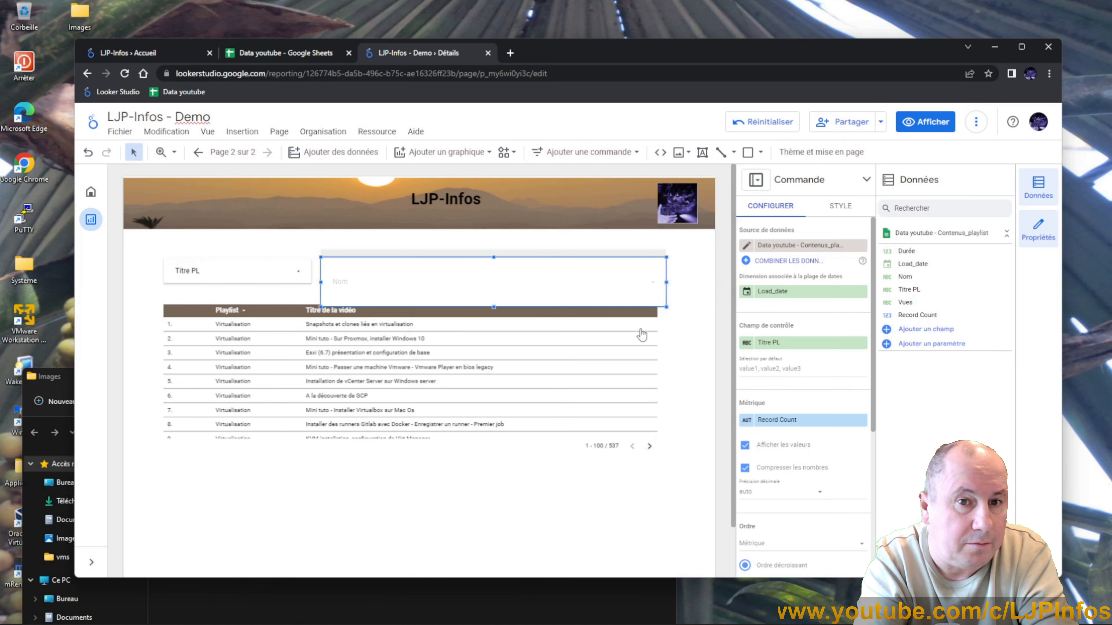
left_click_drag(494, 307, 495, 282)
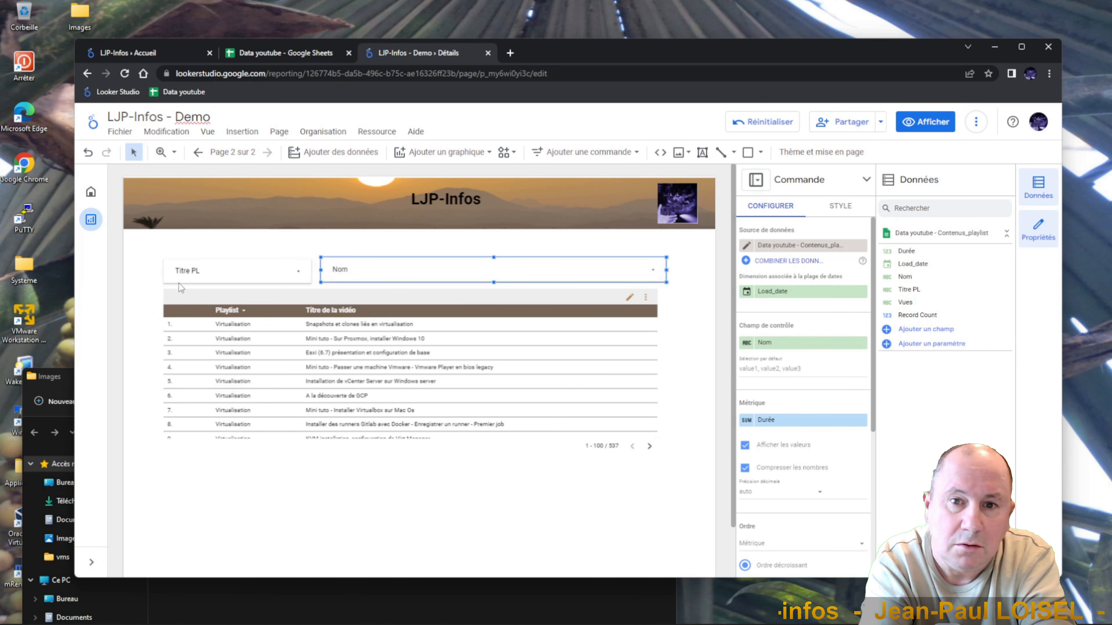
Step: Filter the table with the Titre PL control so that only the Minis Tutos playlist is selected
left_click(234, 280)
left_click(234, 280)
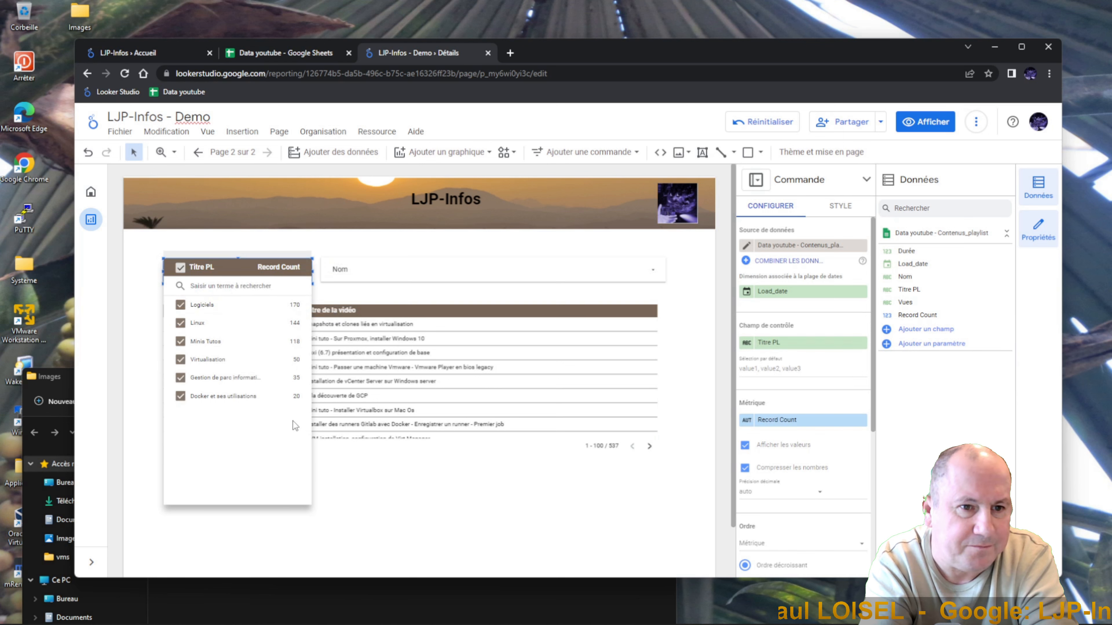
left_click(180, 307)
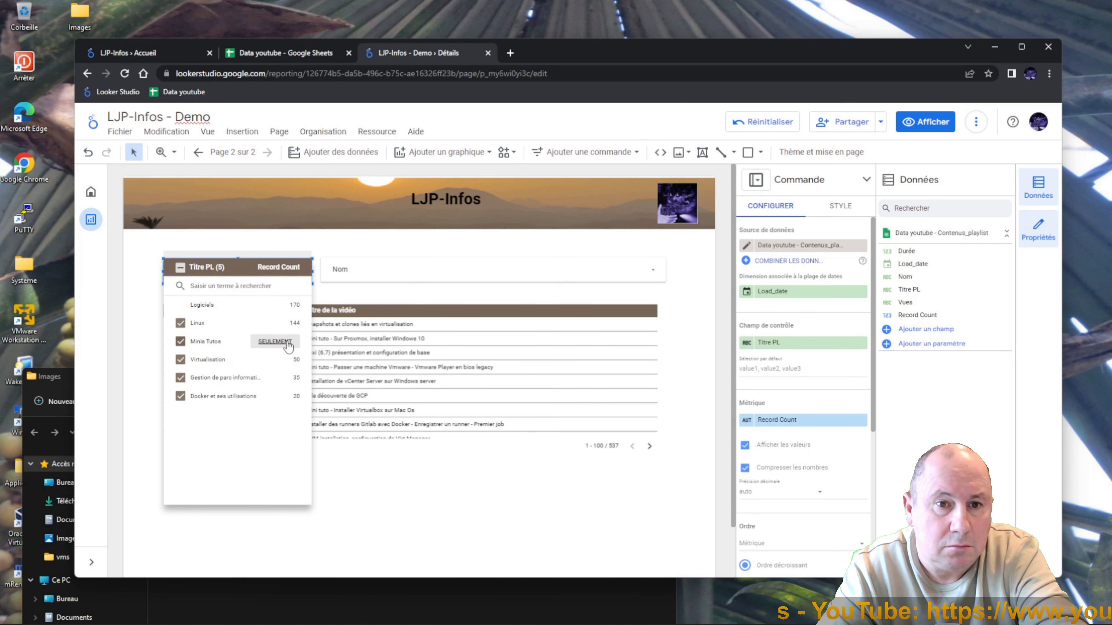
left_click(288, 342)
left_click(396, 499)
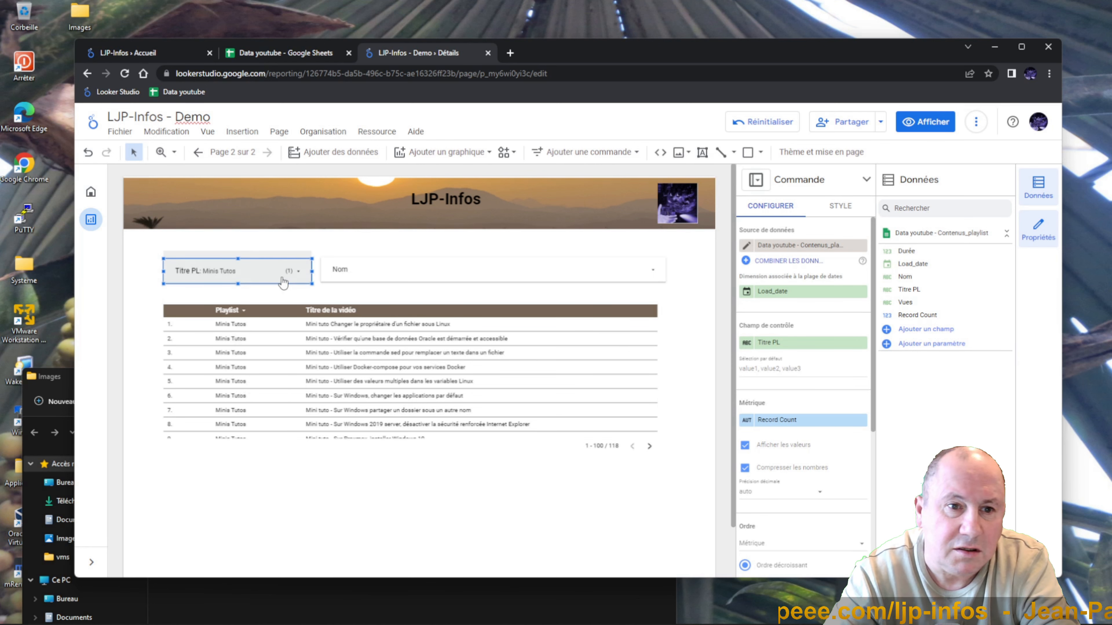
left_click(302, 273)
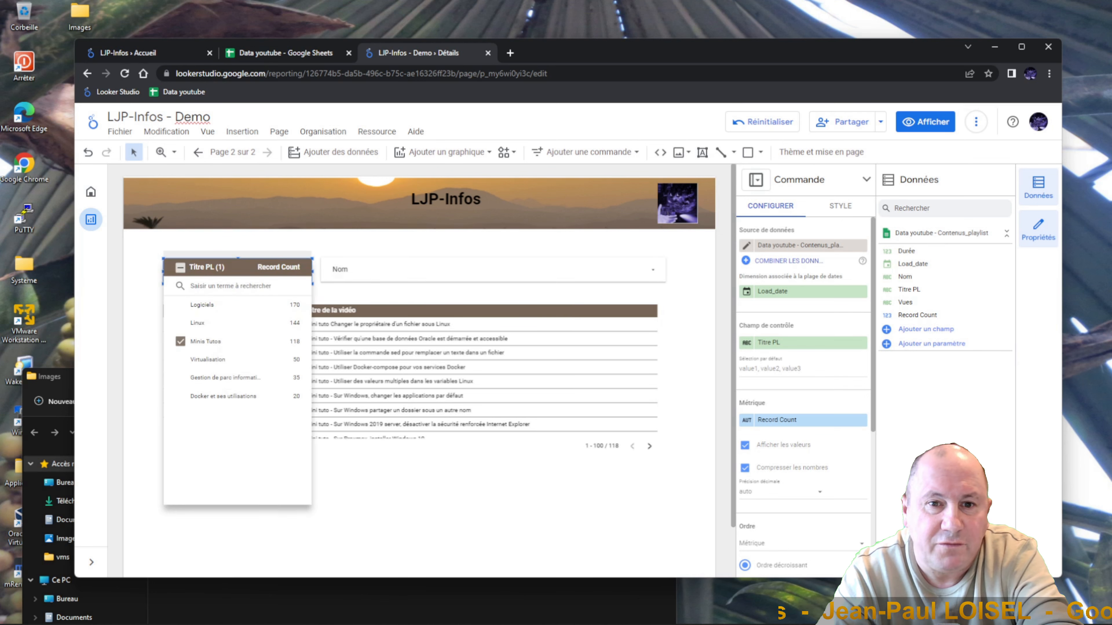
left_click(440, 497)
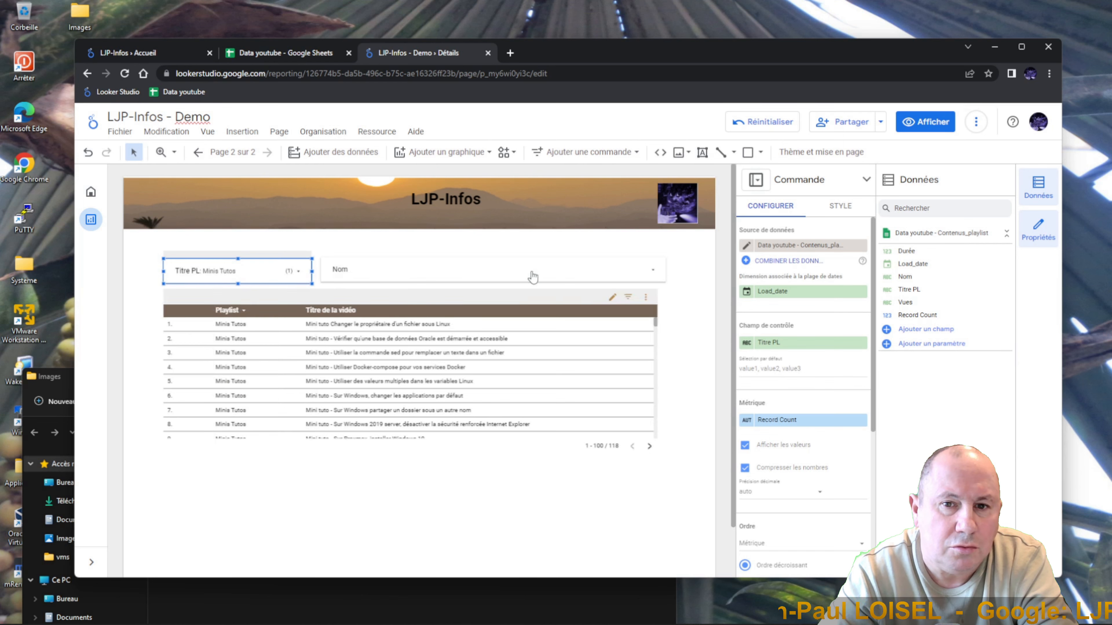
Step: Use the Nom control to select only the video Installer des runners Gitlab avec Docker - Enregistrer un runner - Premier job
left_click(559, 274)
left_click(558, 267)
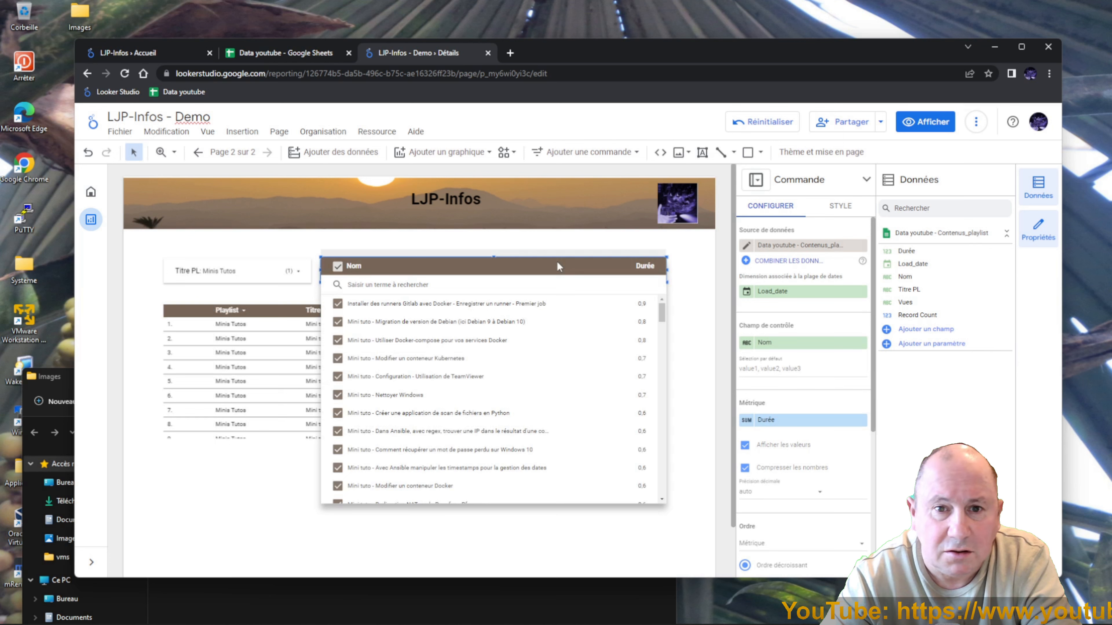
mouse_move(488, 307)
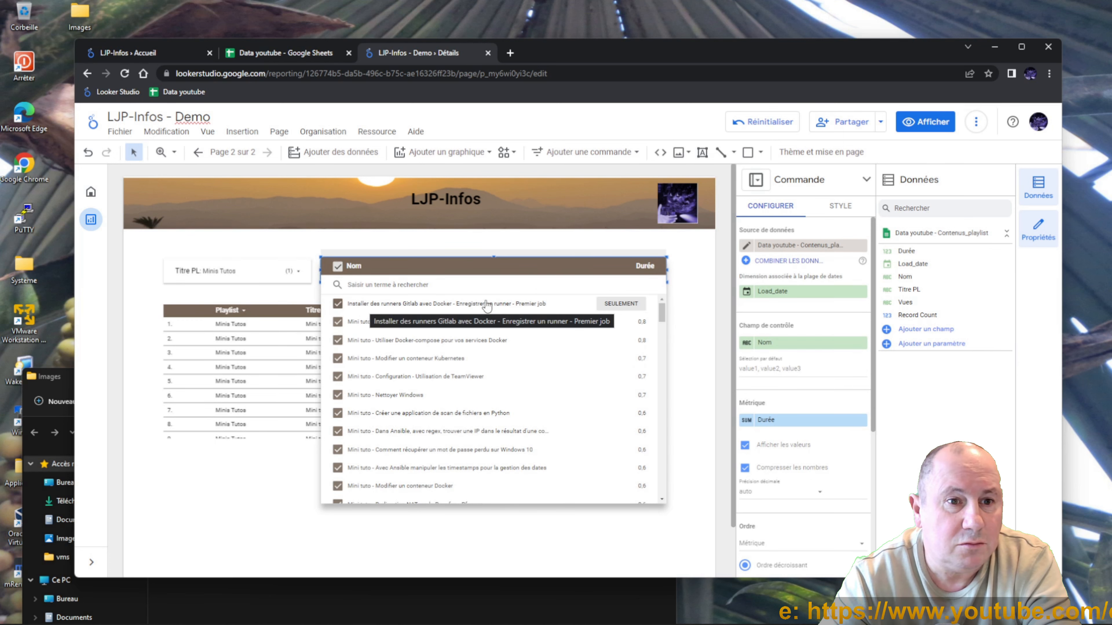
left_click(615, 309)
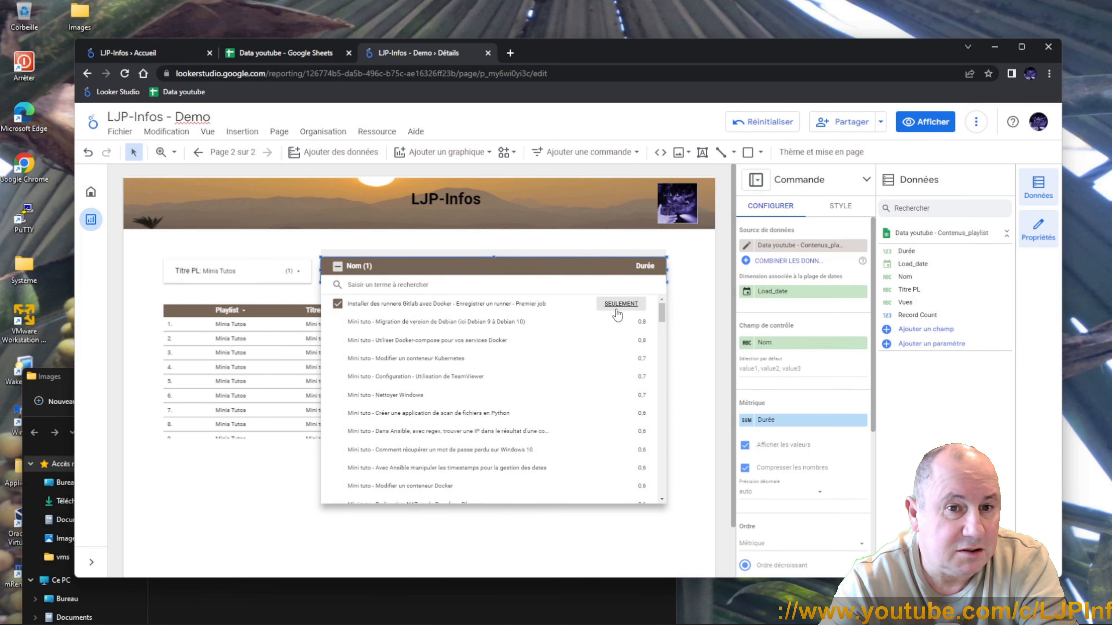
left_click(695, 389)
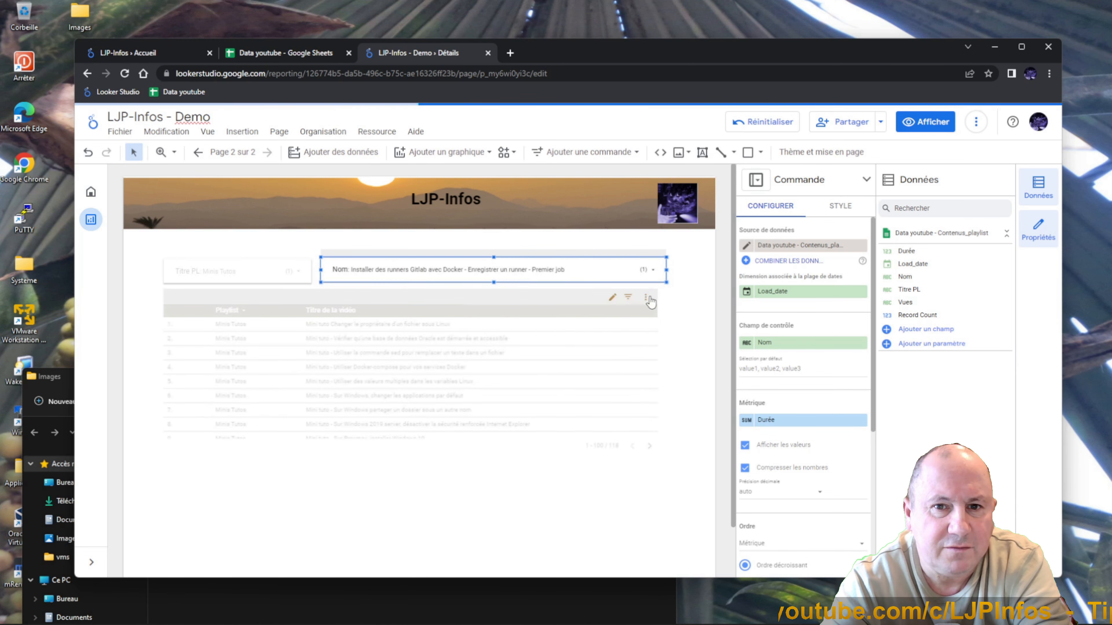
Step: Select all videos again in the Nom control
left_click(611, 270)
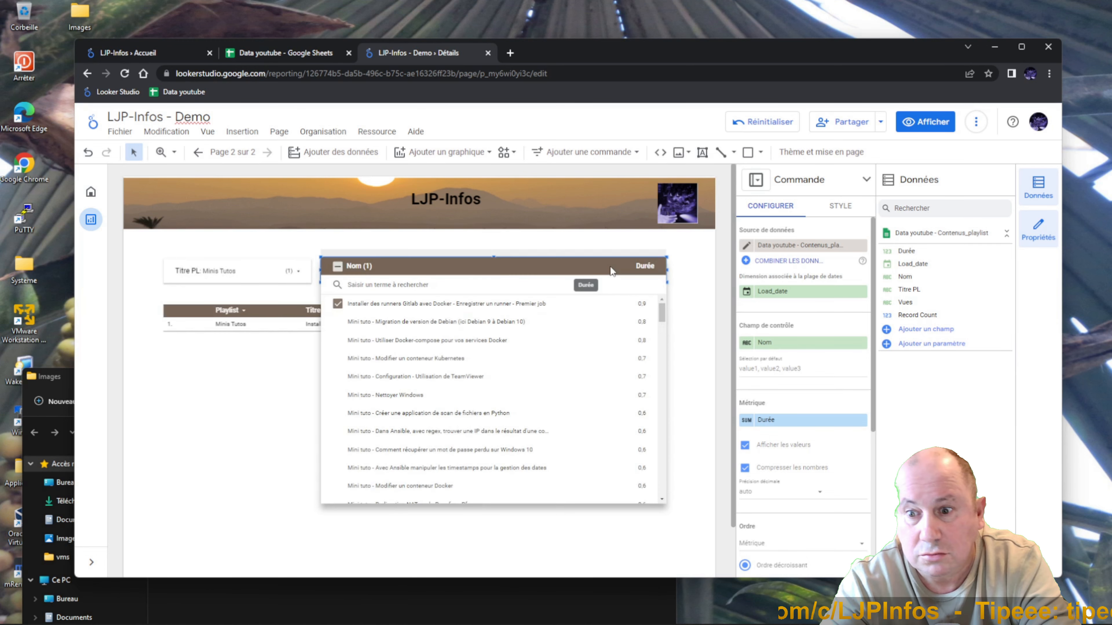
left_click(337, 267)
left_click(338, 266)
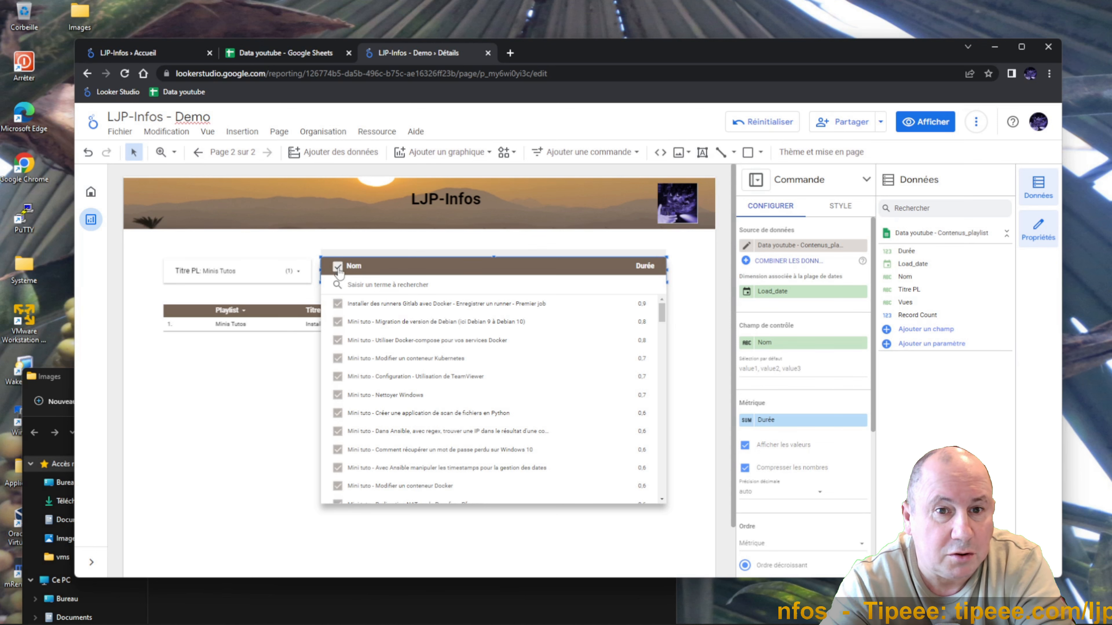
left_click(376, 246)
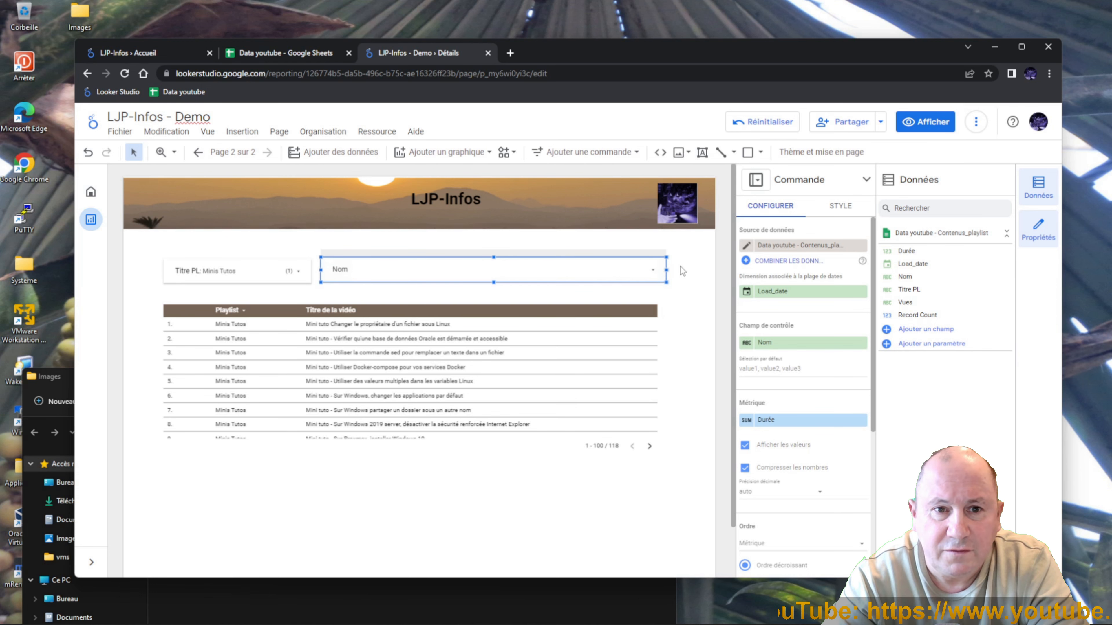
Step: Change the Nom control from a drop-down list to an advanced filter (Filtre avancé)
left_click(790, 181)
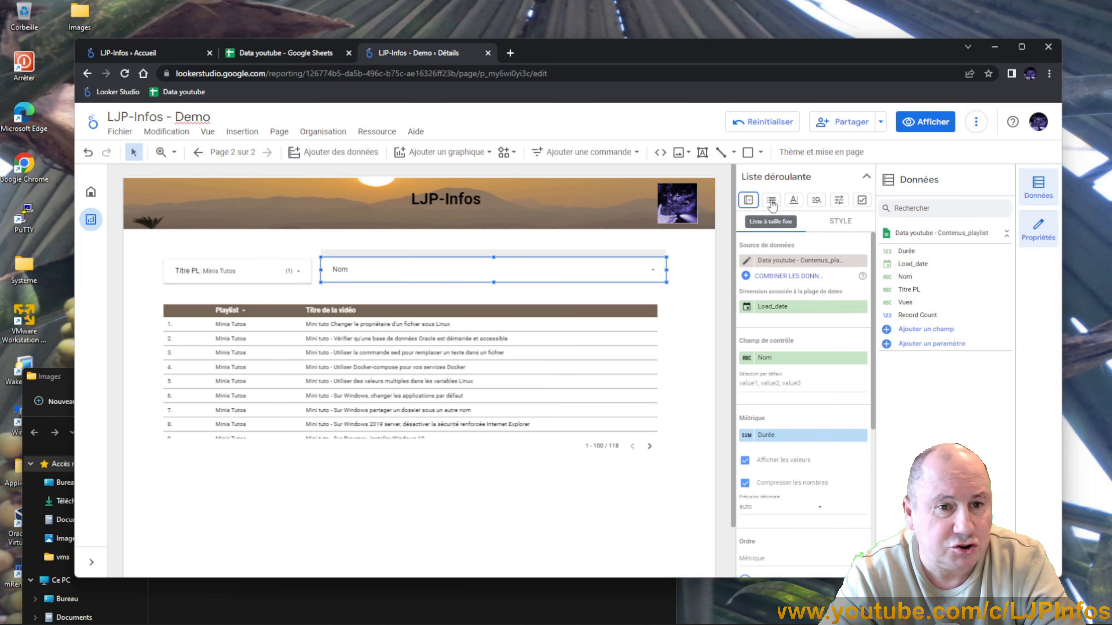
left_click(817, 202)
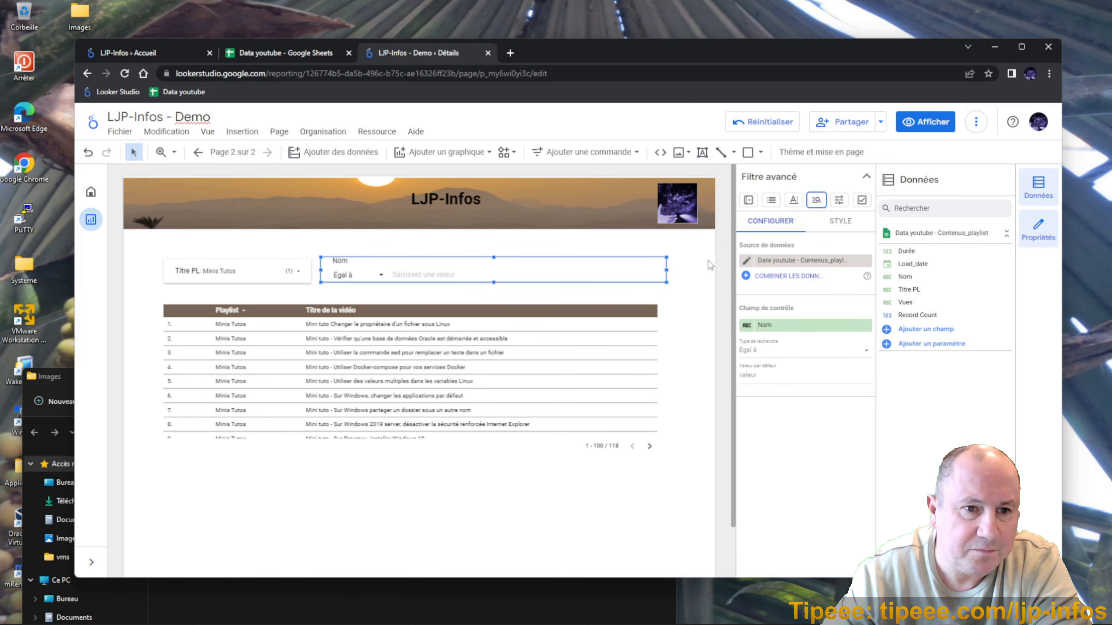
left_click(689, 271)
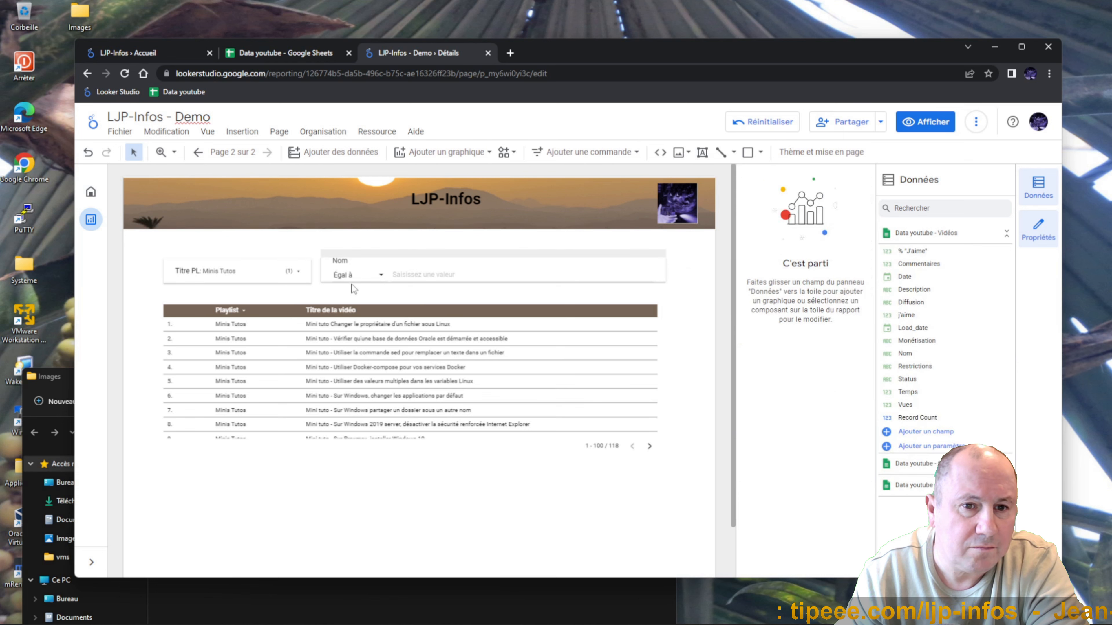
Step: Set the Nom advanced filter's condition to Contient and filter the table with the value LDAP
left_click(381, 276)
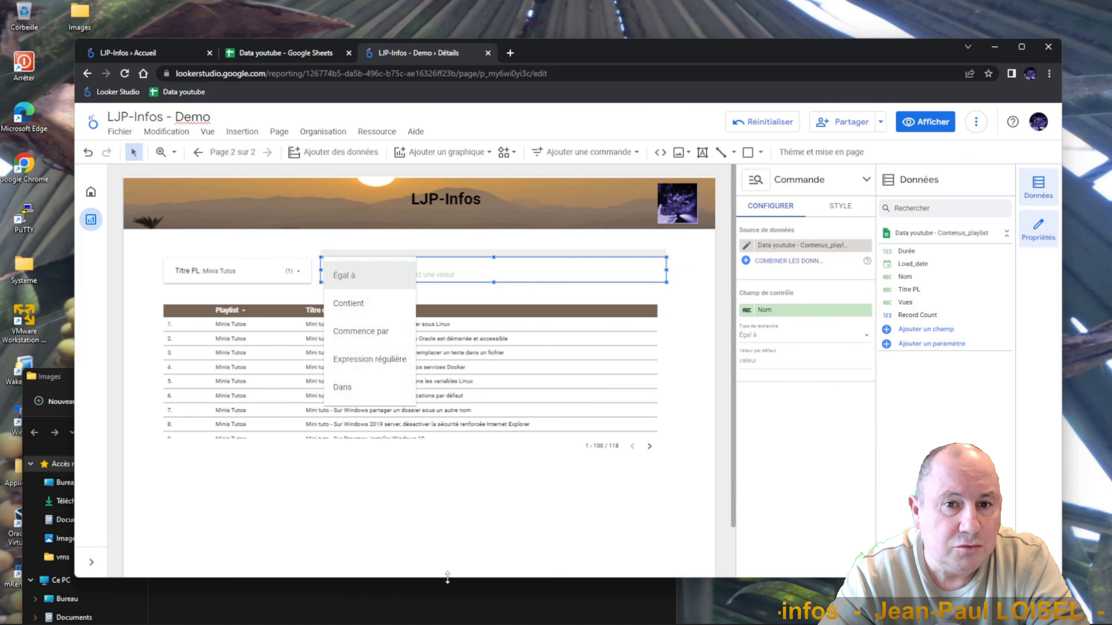
left_click(471, 498)
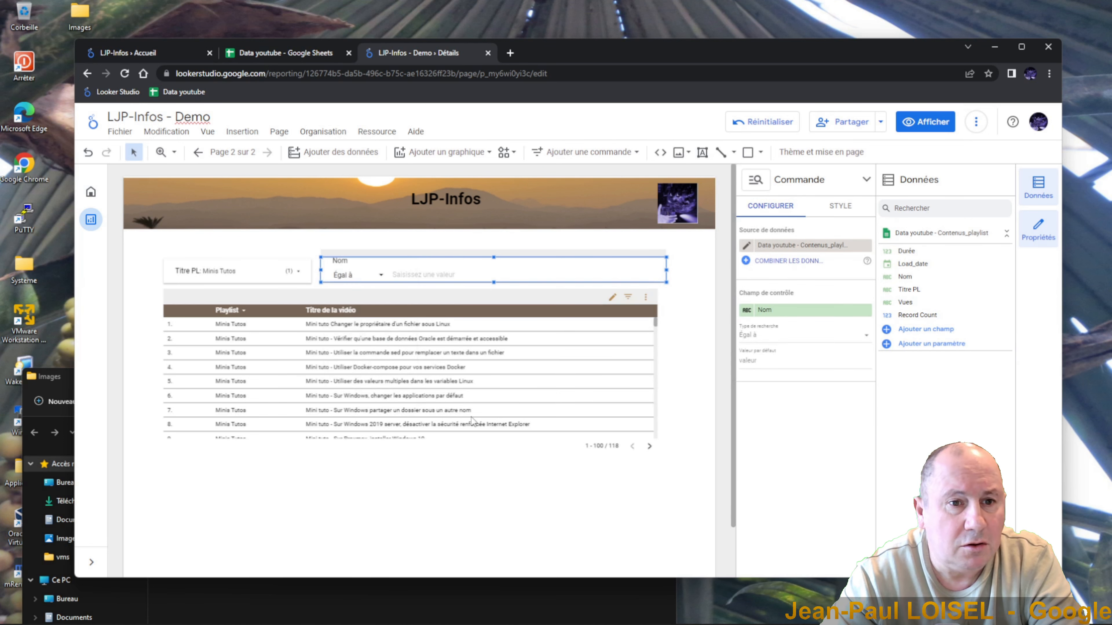
left_click(382, 278)
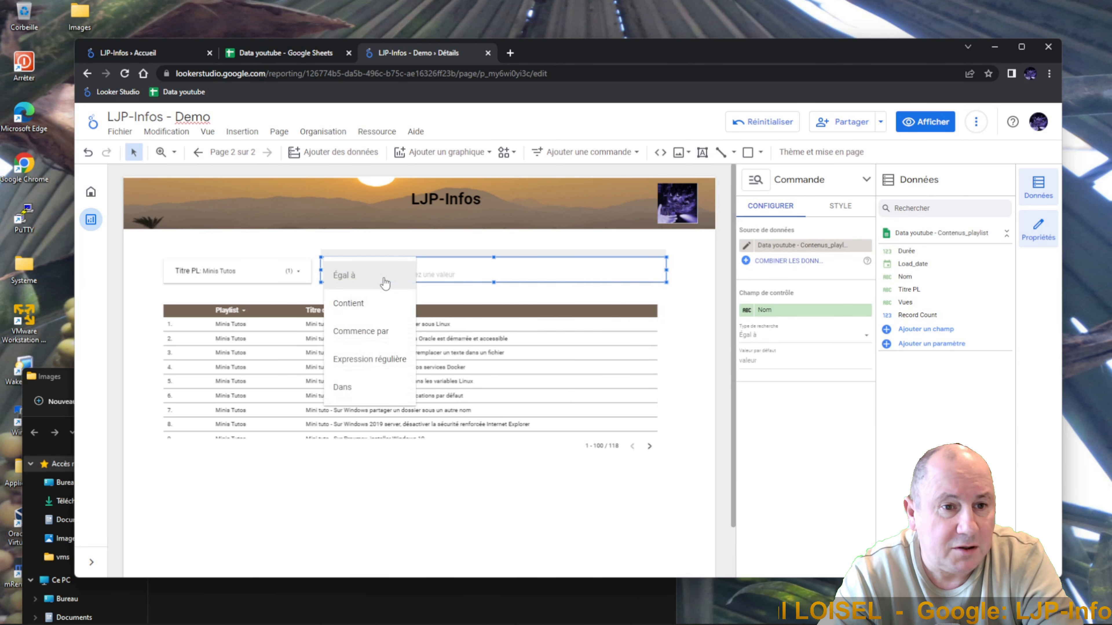
left_click(346, 304)
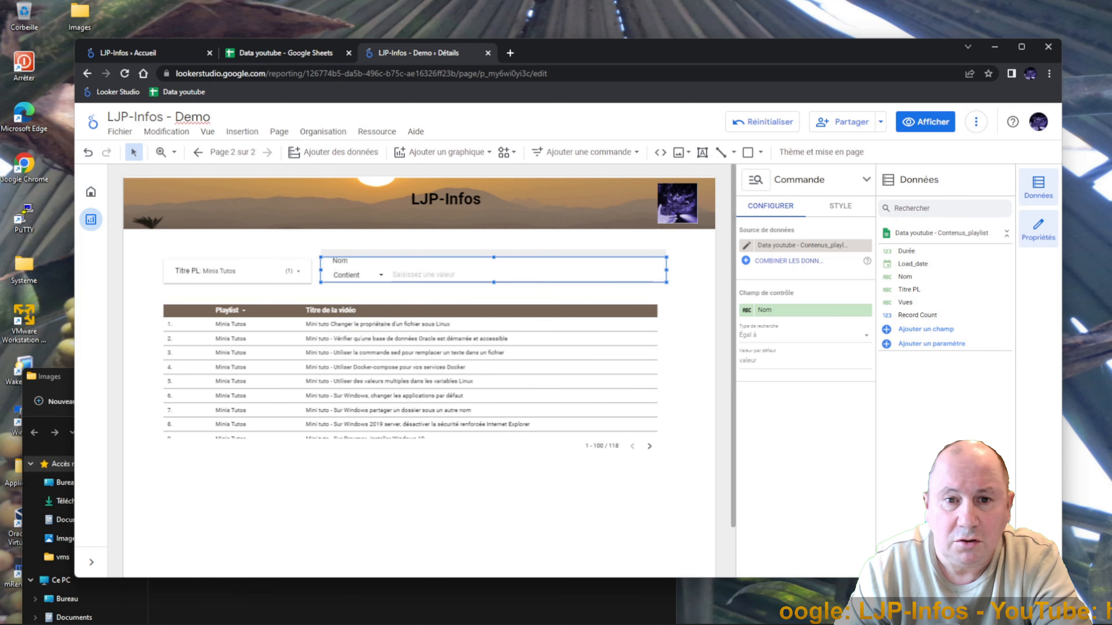
type("LDAP")
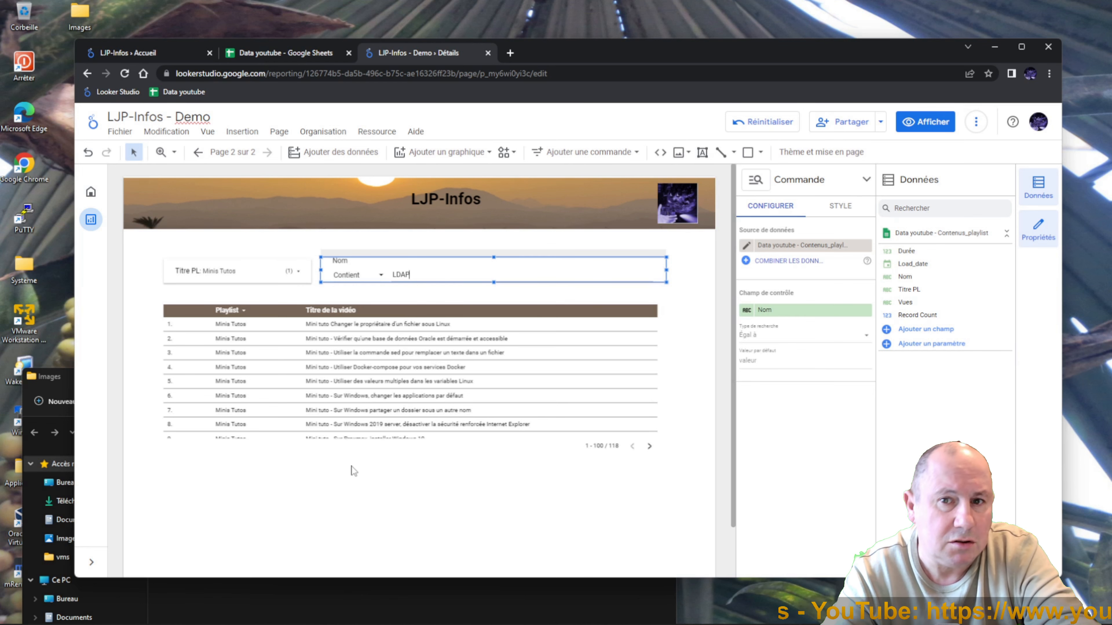
key("Return")
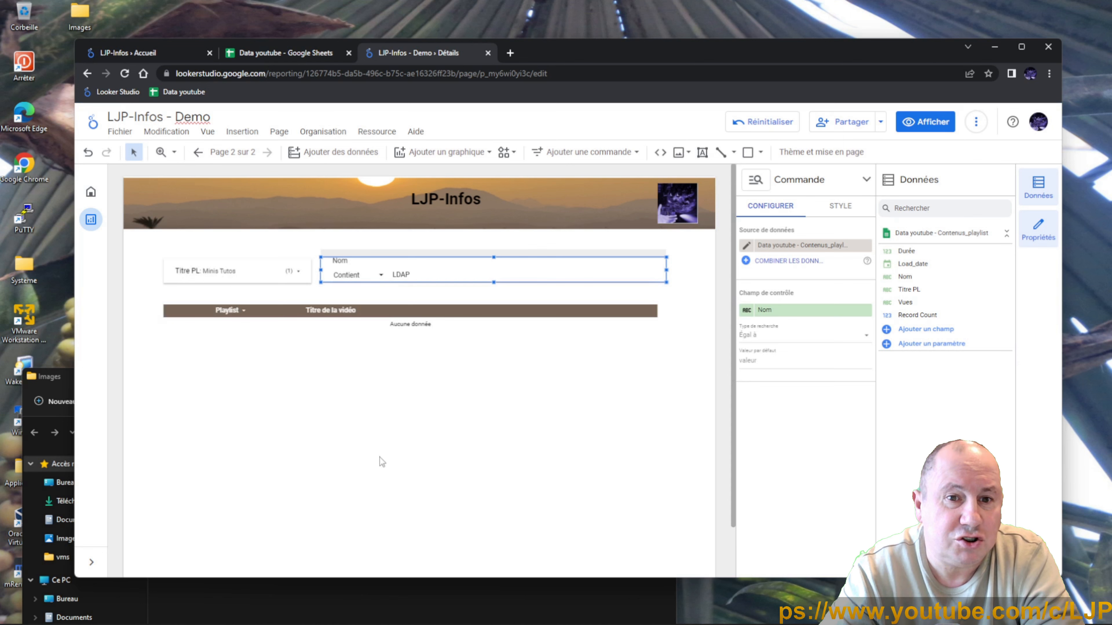
Step: Select all playlists again in the Titre PL control and check its list of playlists
left_click(300, 274)
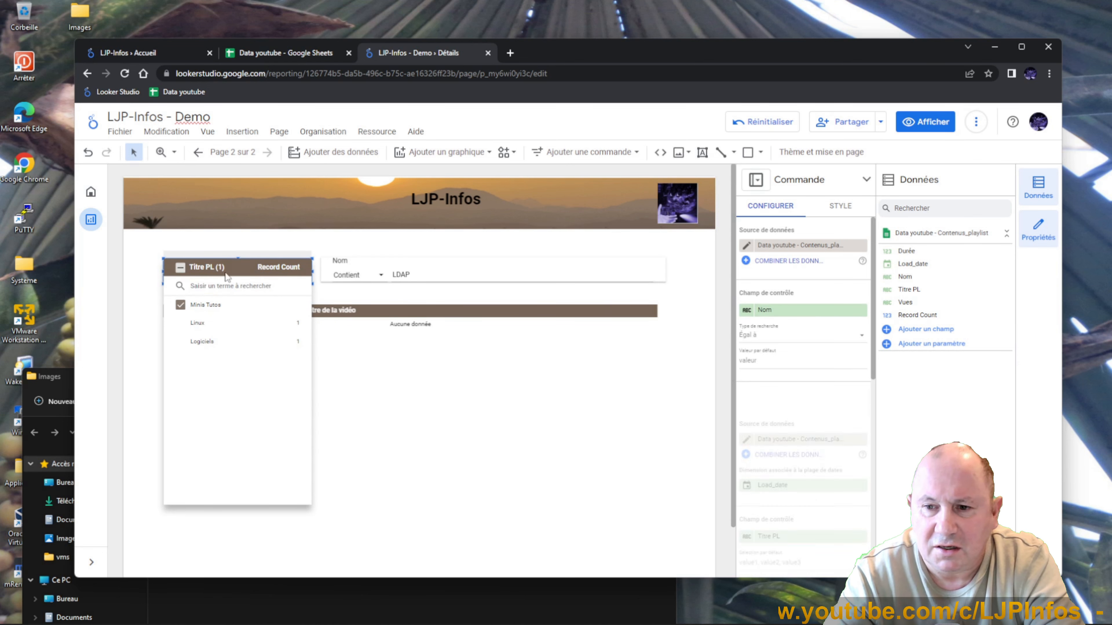
left_click(181, 271)
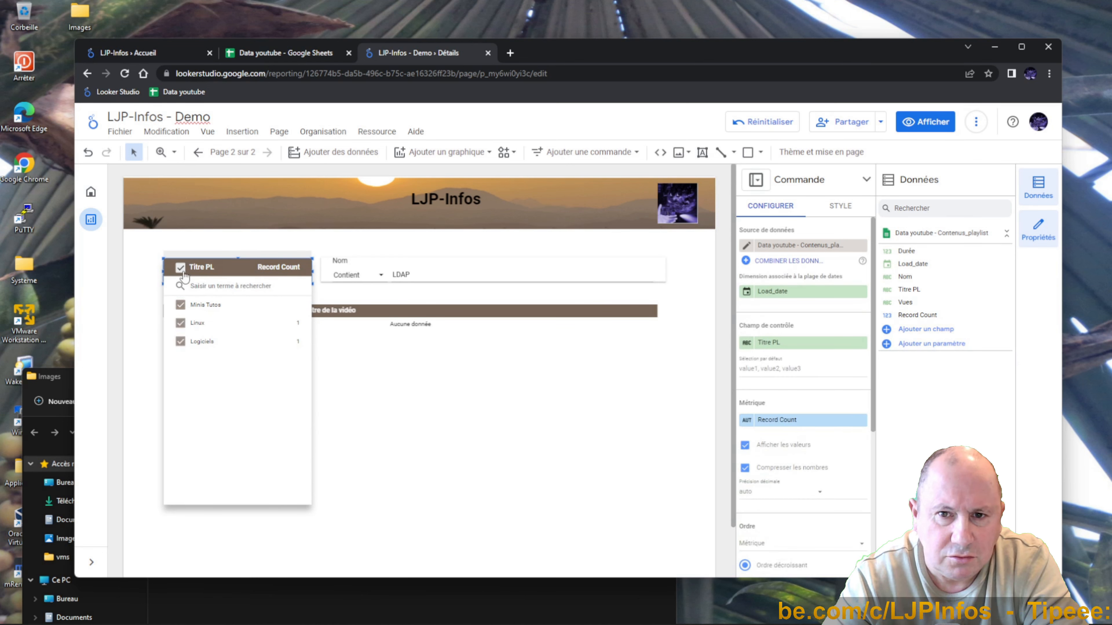
left_click(419, 465)
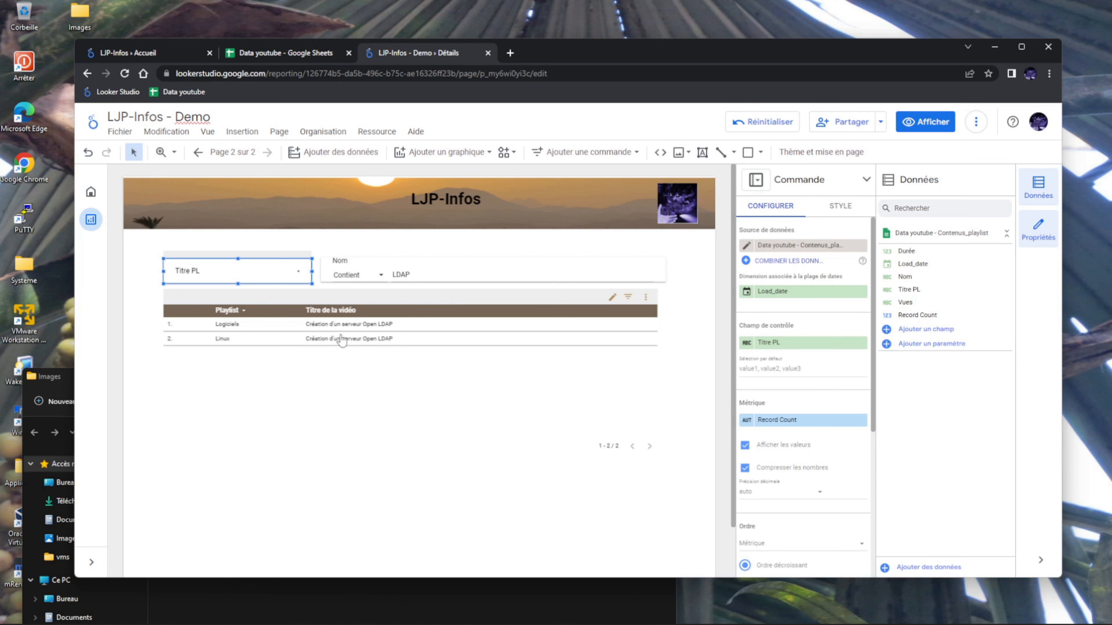
left_click(302, 273)
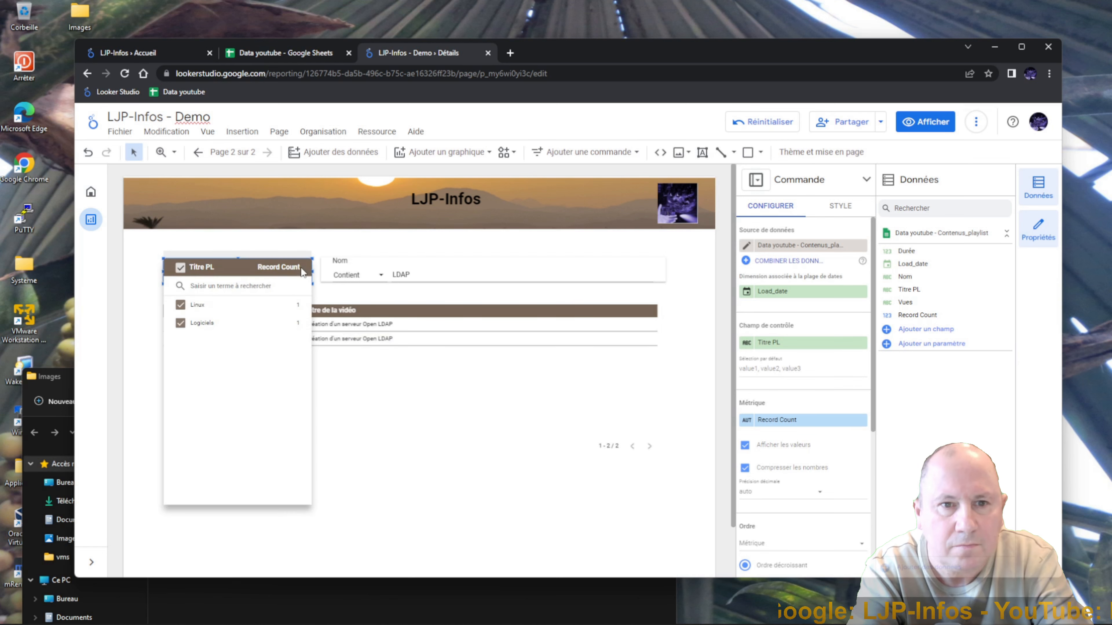
Step: Clear the search value LDAP from the Nom filter control
left_click(412, 276)
left_click(413, 277)
left_click_drag(412, 275, 390, 275)
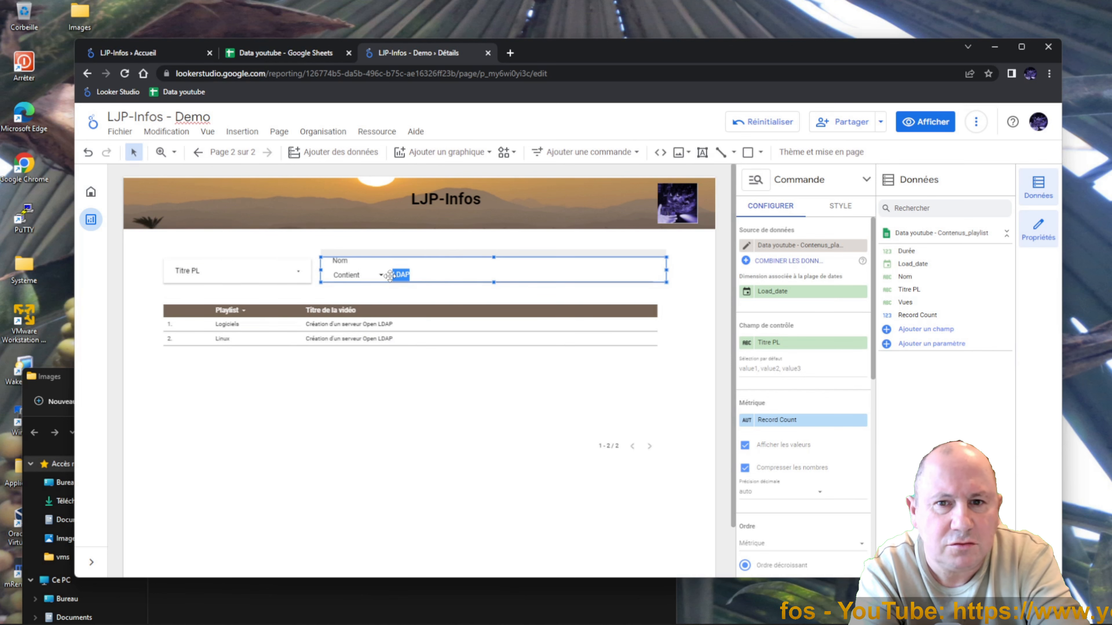
key("BackSpace")
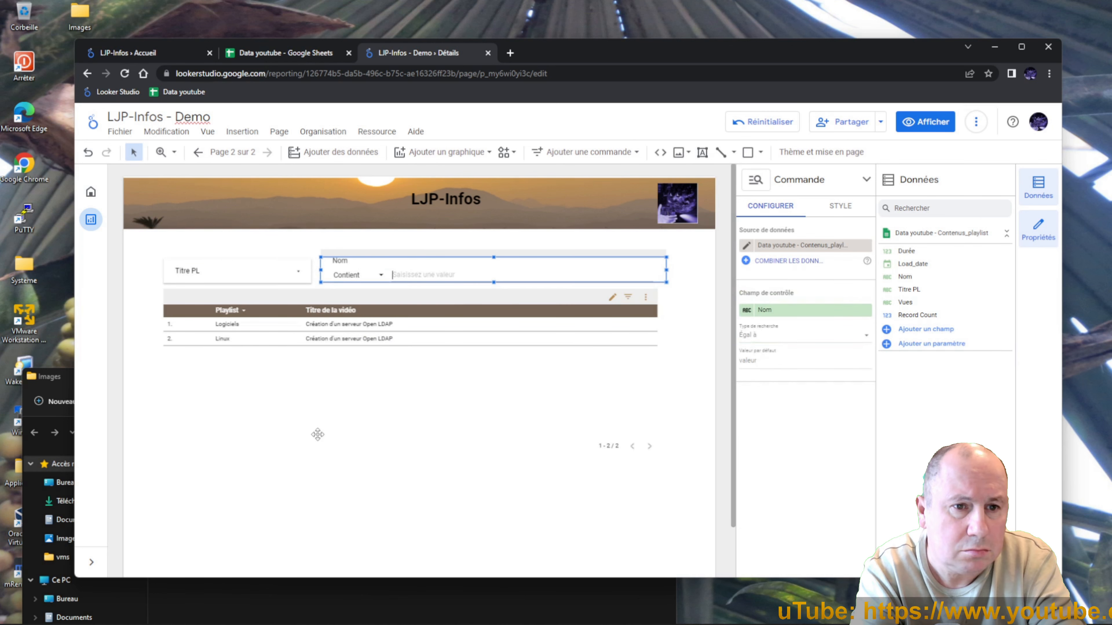
Step: Extend the playlist-contents table downward to near the bottom of the visible page area so that it shows about 15 rows
left_click(323, 451)
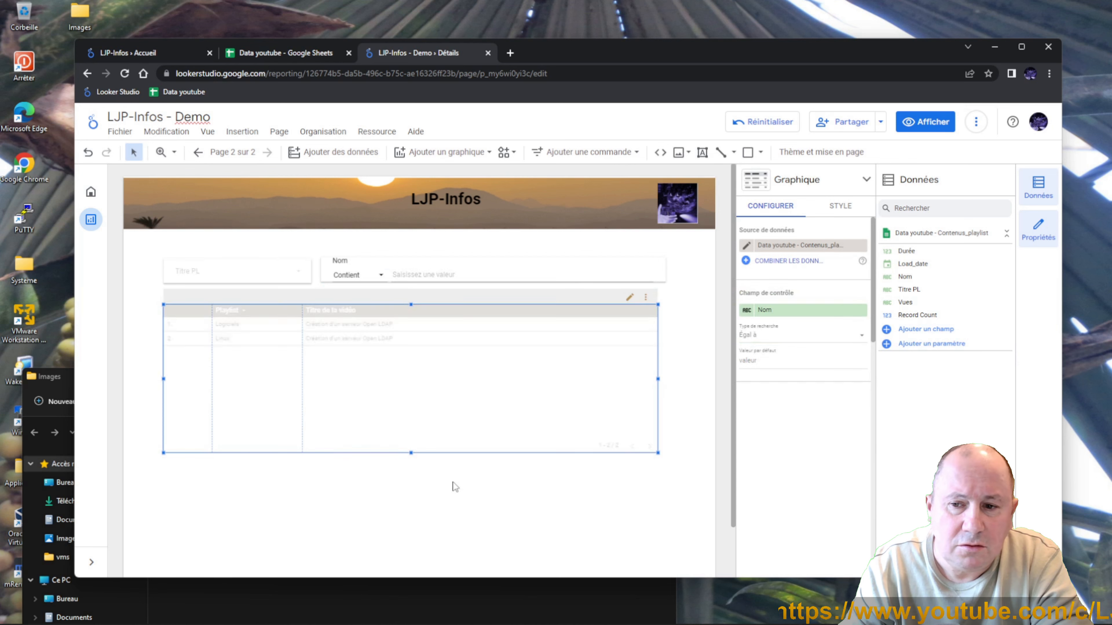
left_click_drag(410, 452, 411, 545)
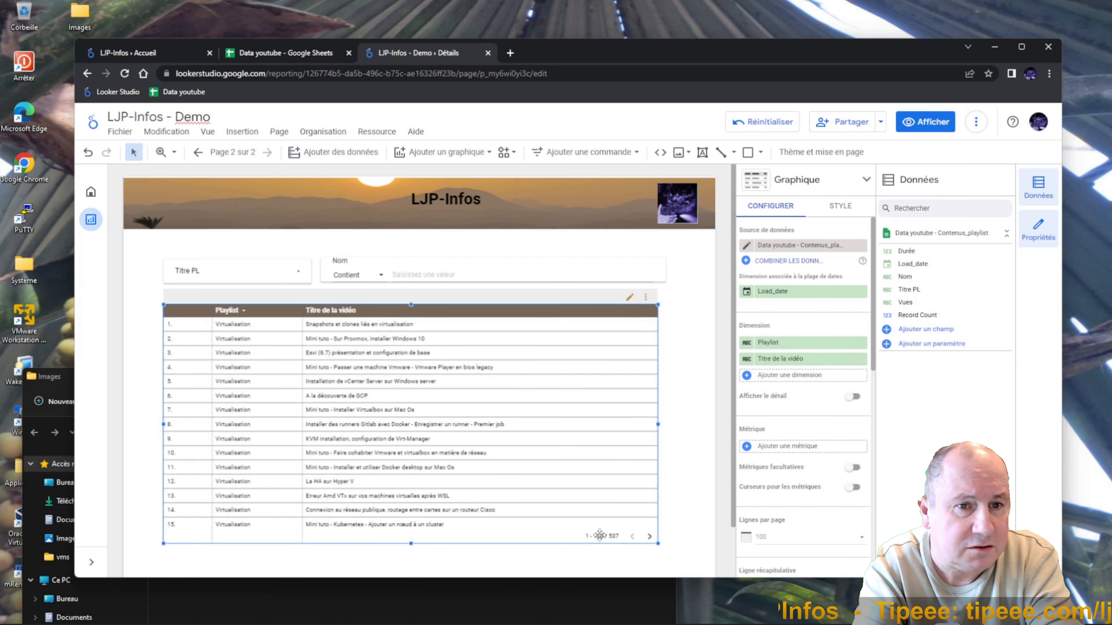
left_click(686, 323)
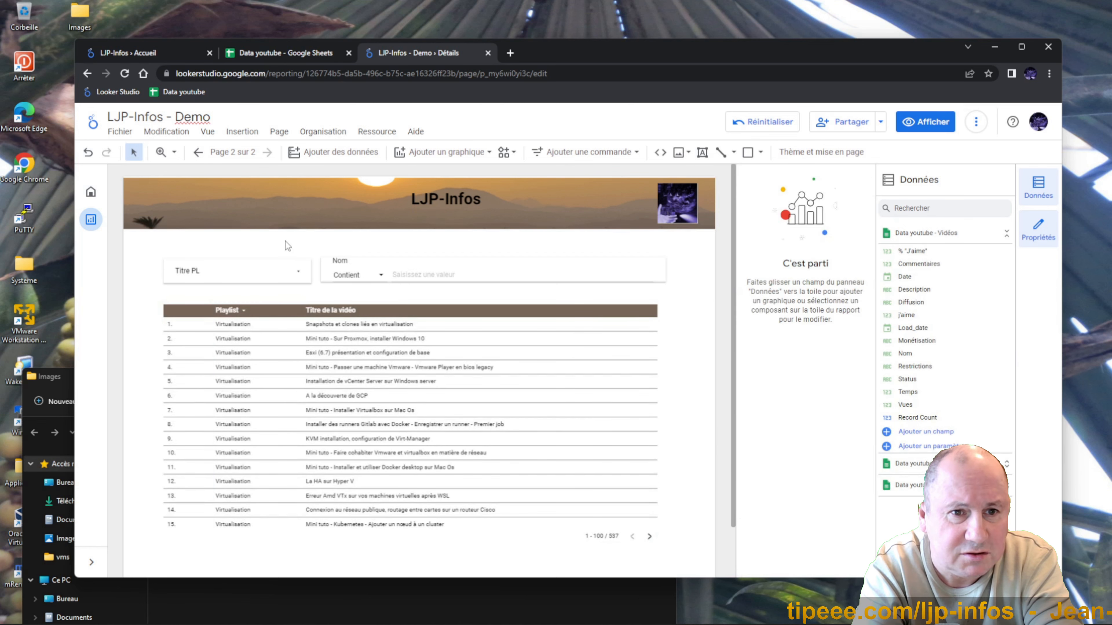
Step: On the Accueil page, shift the video table right and slightly down, extend its left edge and widen the Temps column
left_click(92, 194)
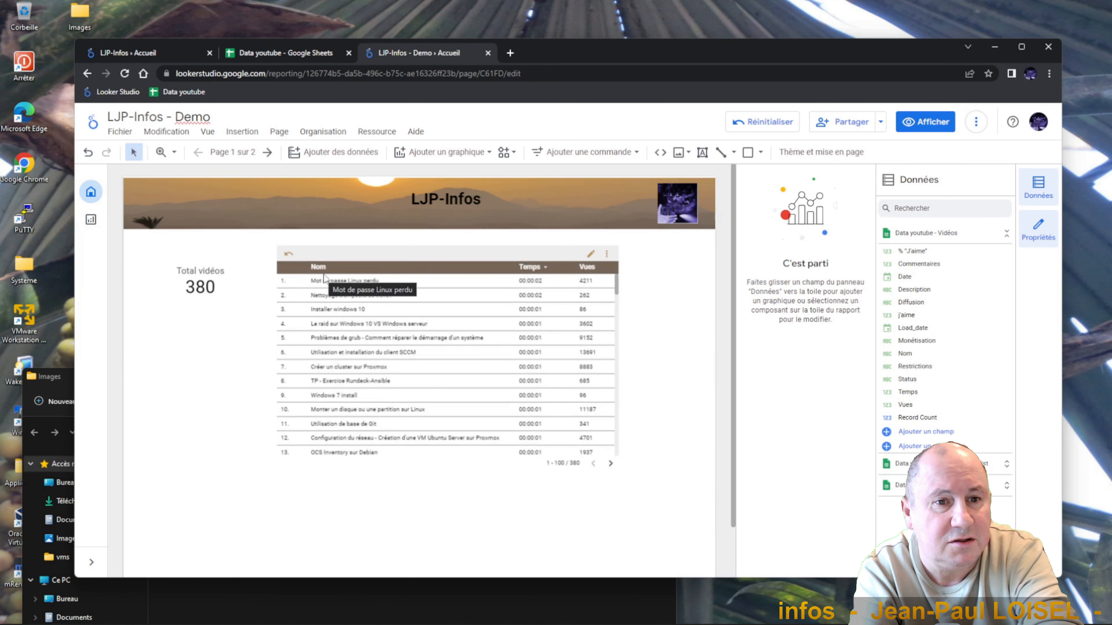
left_click_drag(431, 259, 504, 268)
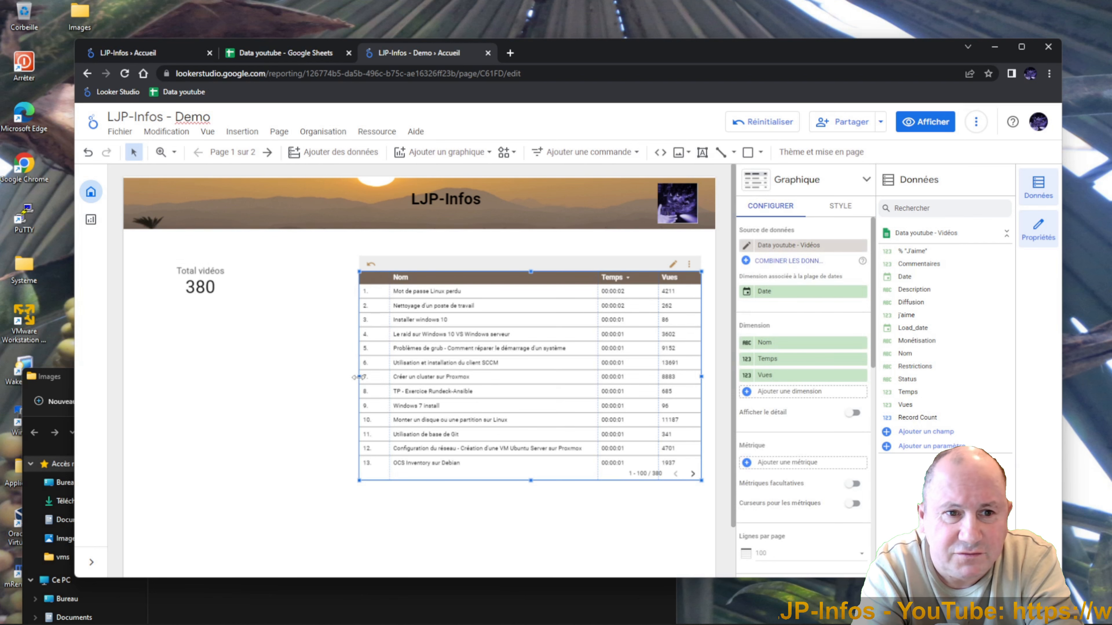
left_click_drag(357, 377, 324, 377)
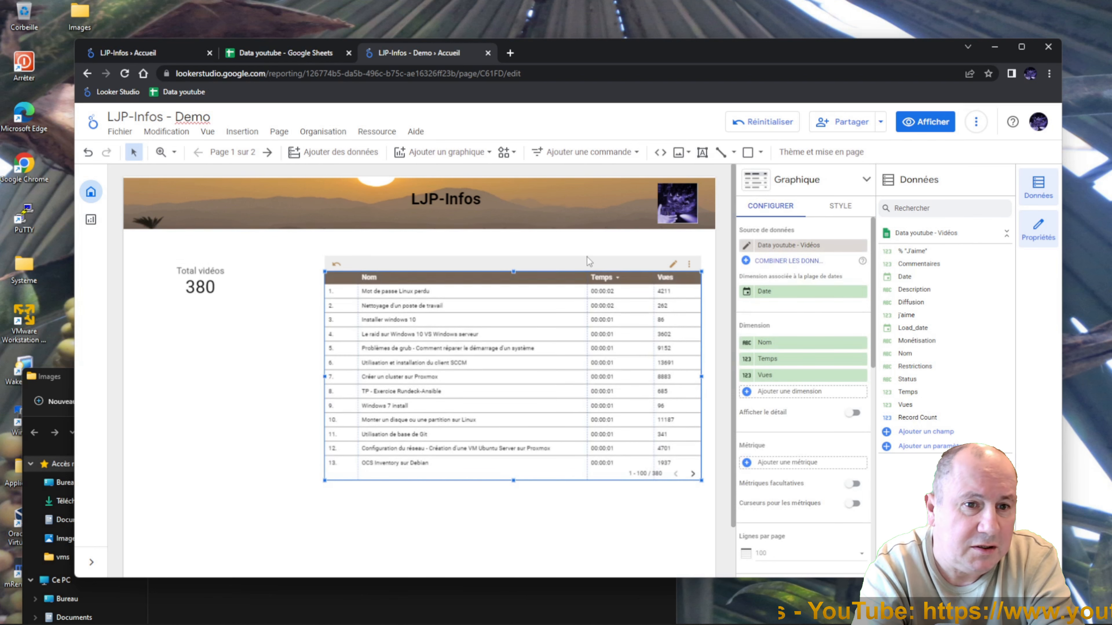
left_click_drag(587, 282, 570, 287)
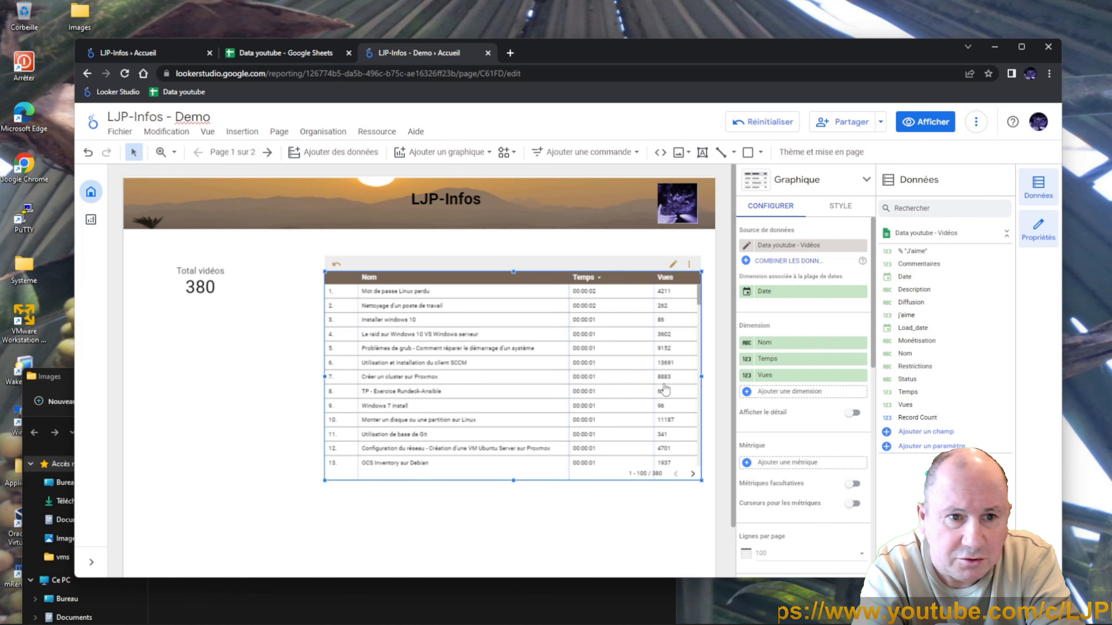
Step: Centre the comparison alignment (Comparaison) in the style of the Total vidéos scorecard
left_click(198, 292)
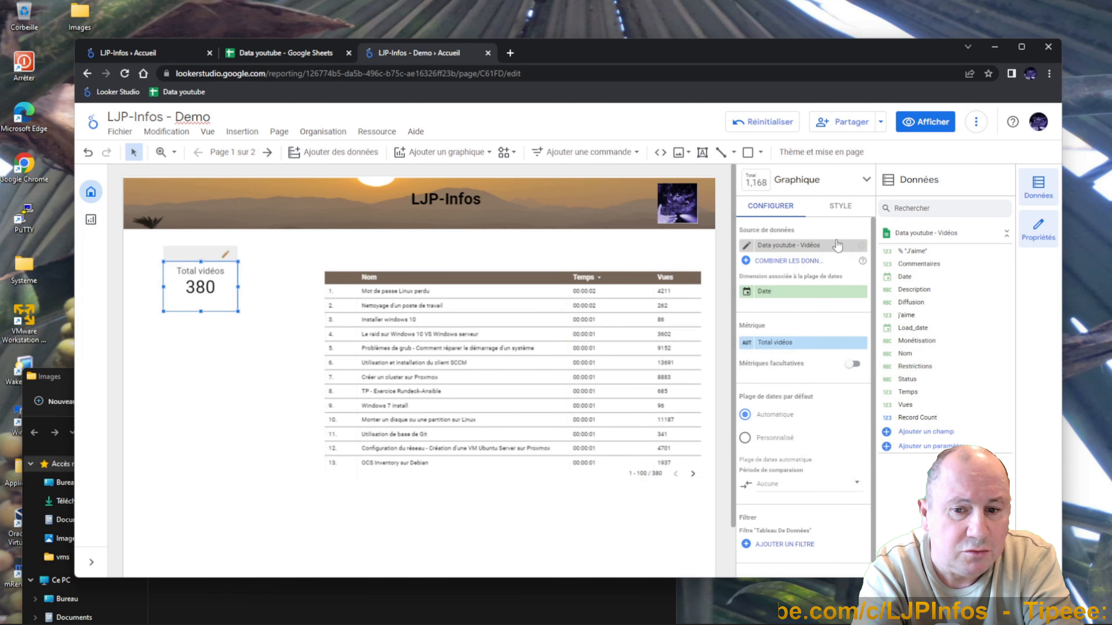
left_click(841, 207)
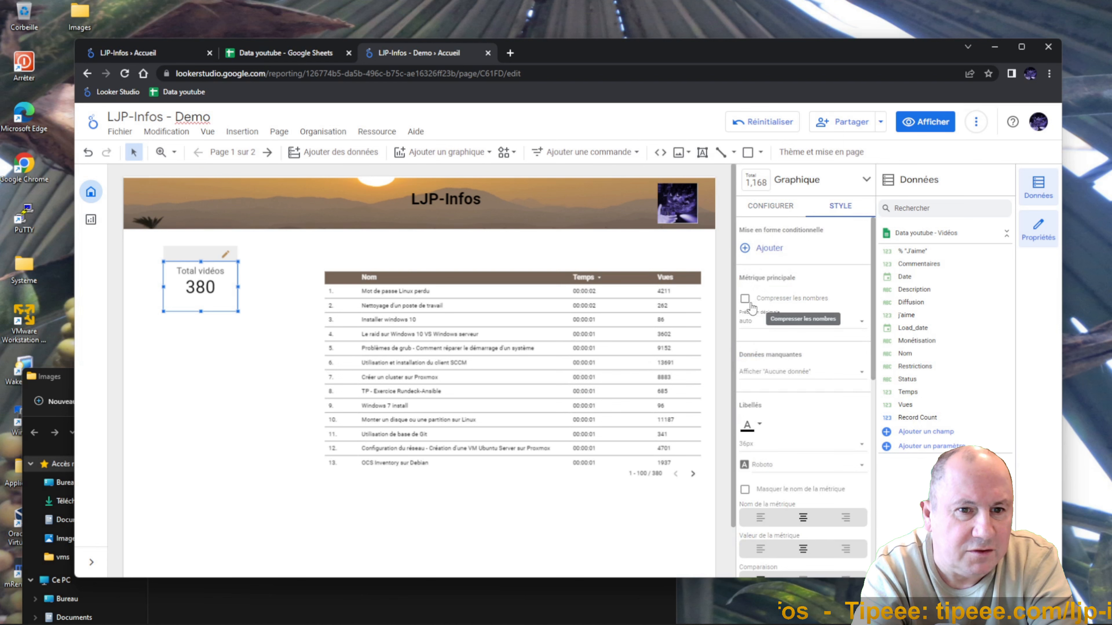
scroll(788, 359, "down", 2)
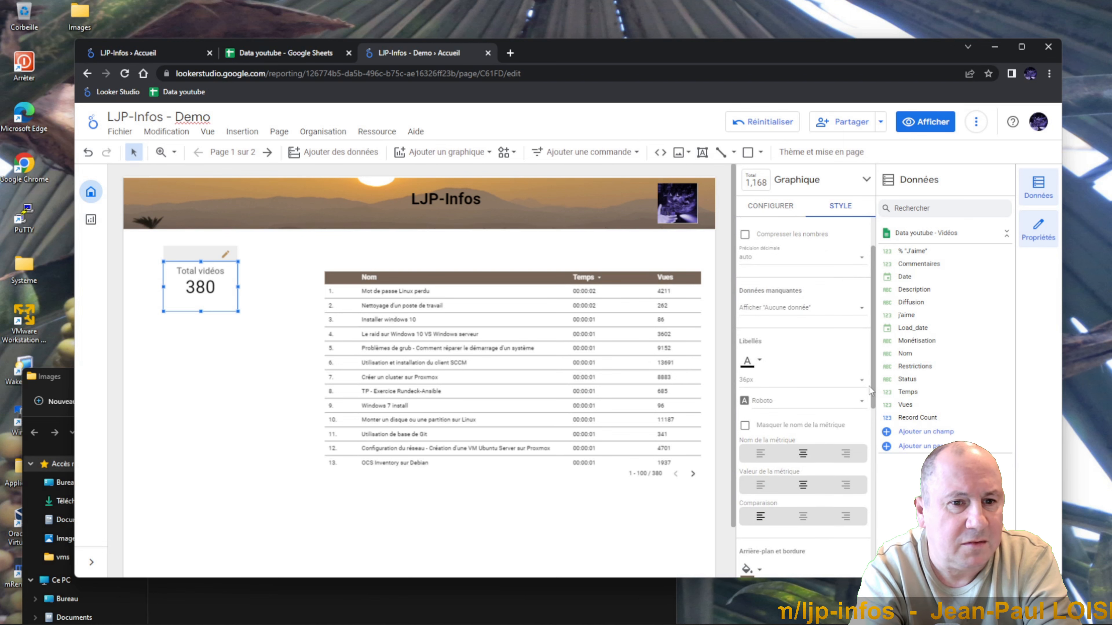
left_click_drag(869, 376, 864, 455)
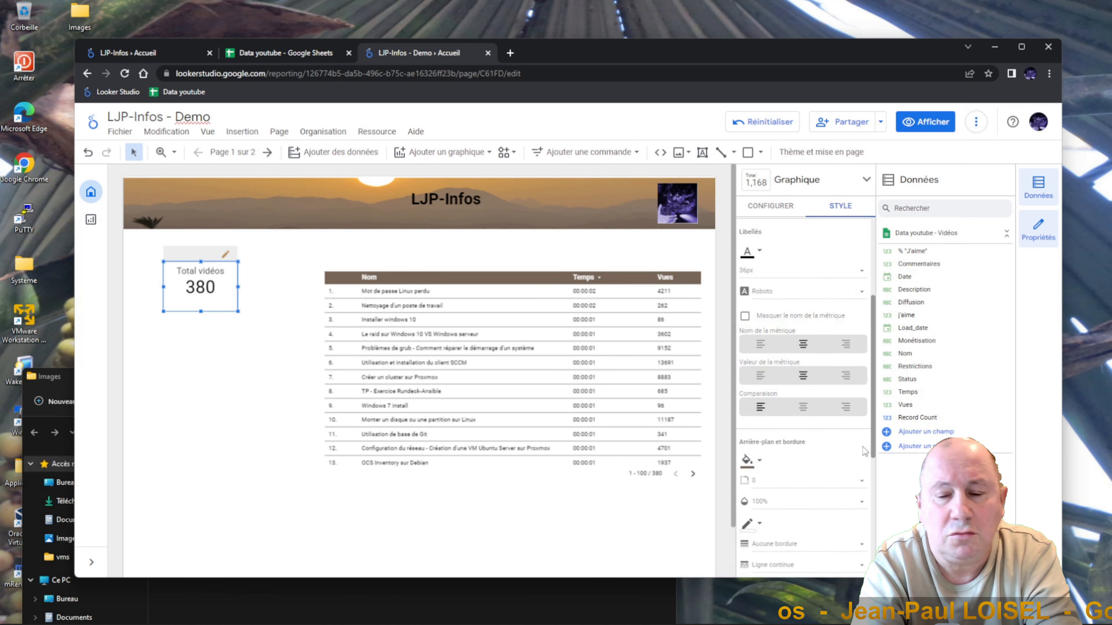
left_click(803, 406)
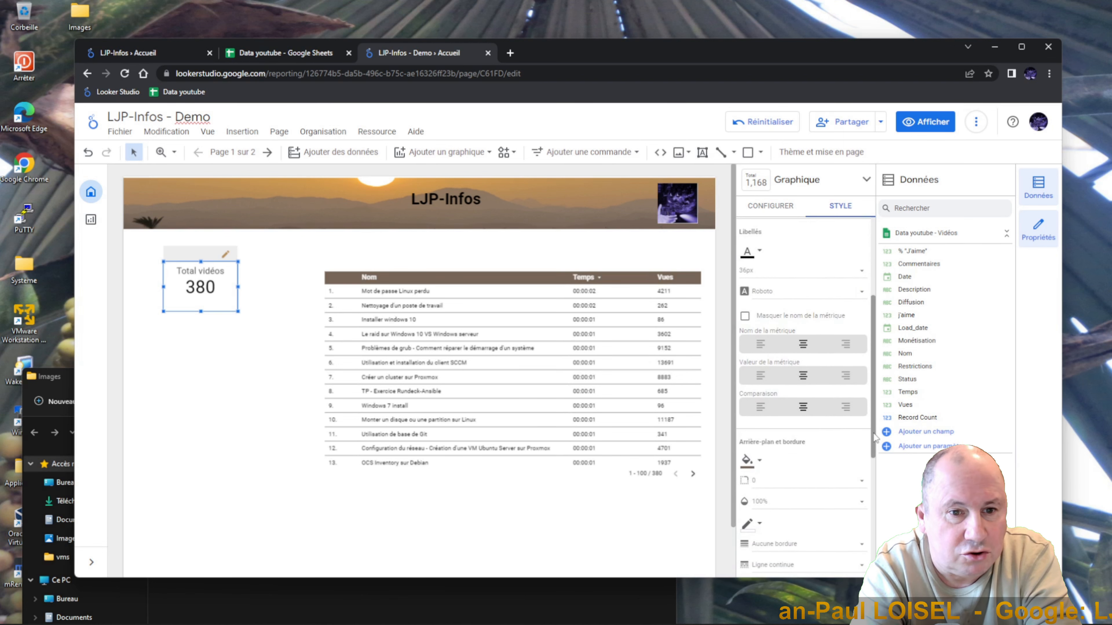
Step: Fill the Total vidéos scorecard's background with the light brown theme colour
scroll(845, 451, "down", 3)
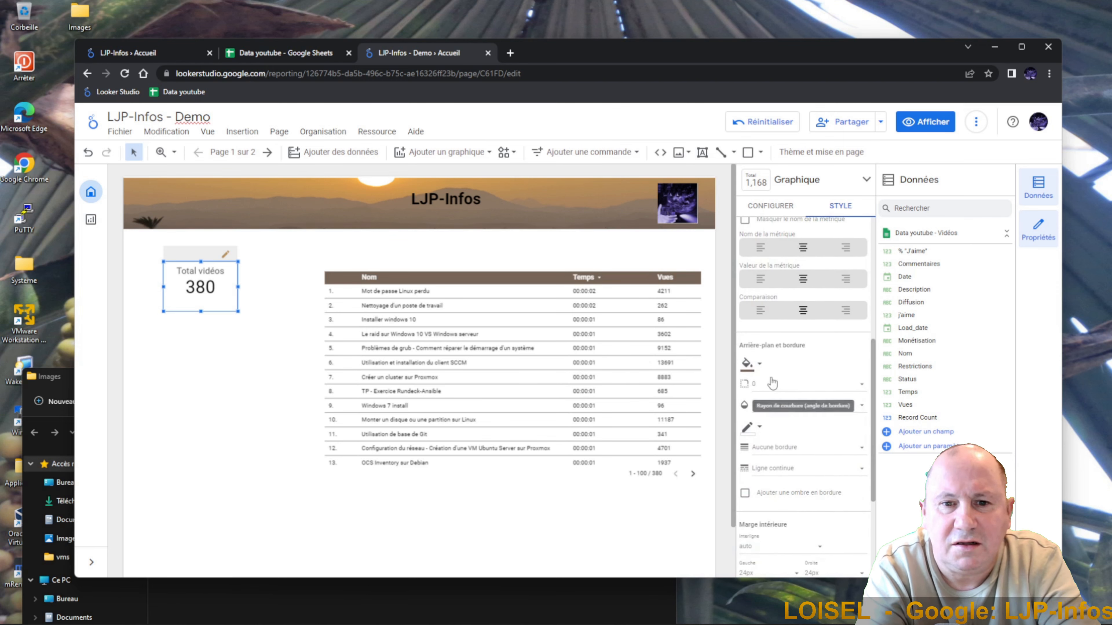
left_click(760, 364)
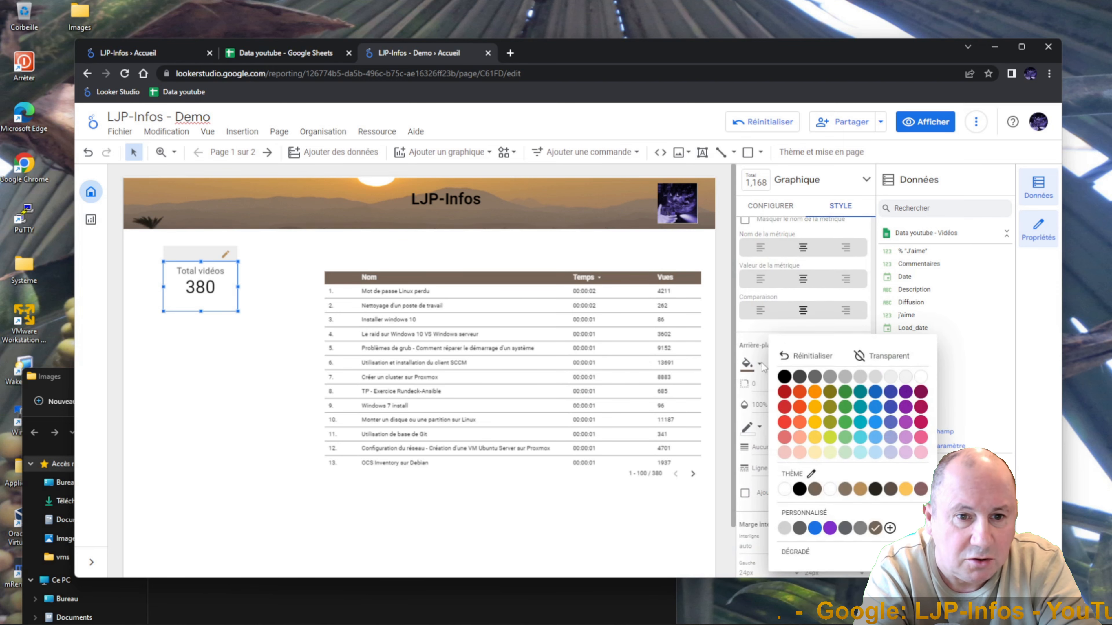
left_click(862, 490)
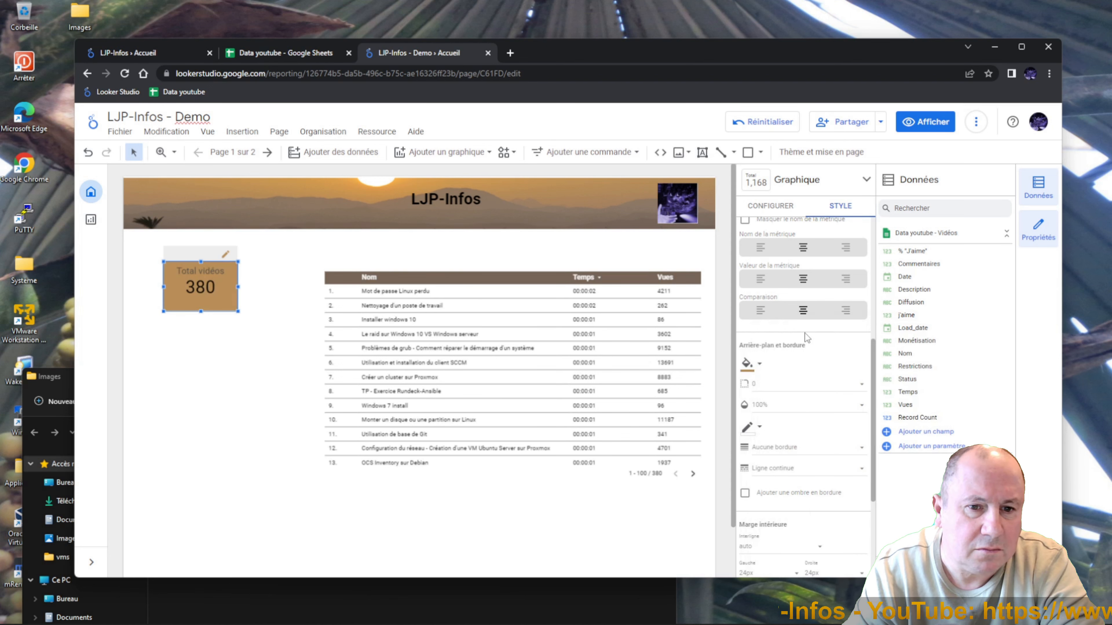
left_click(760, 368)
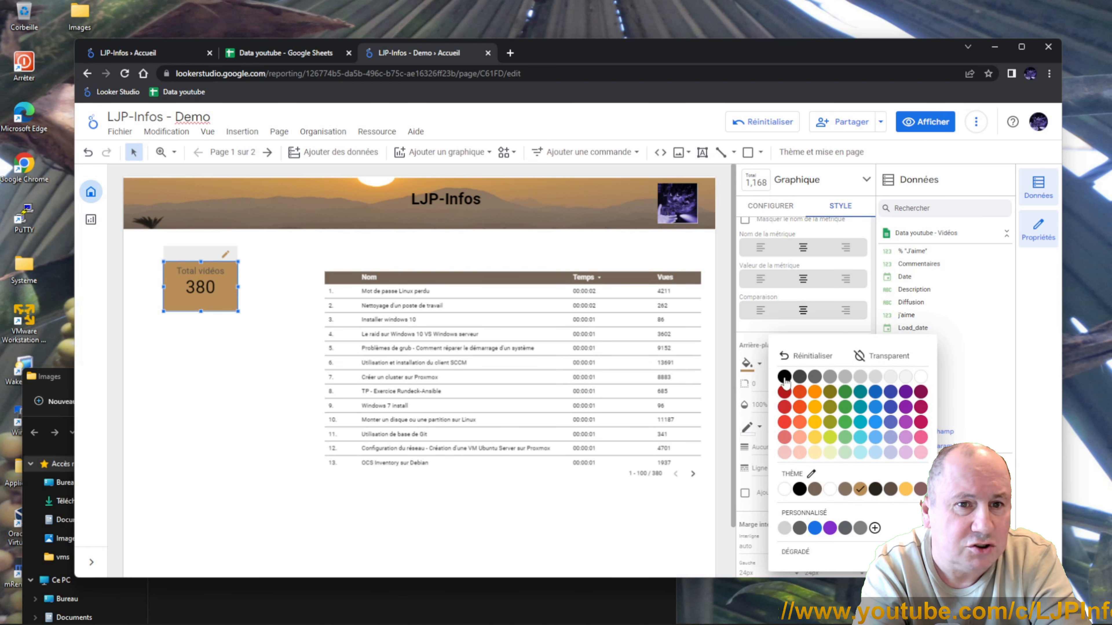
left_click(756, 327)
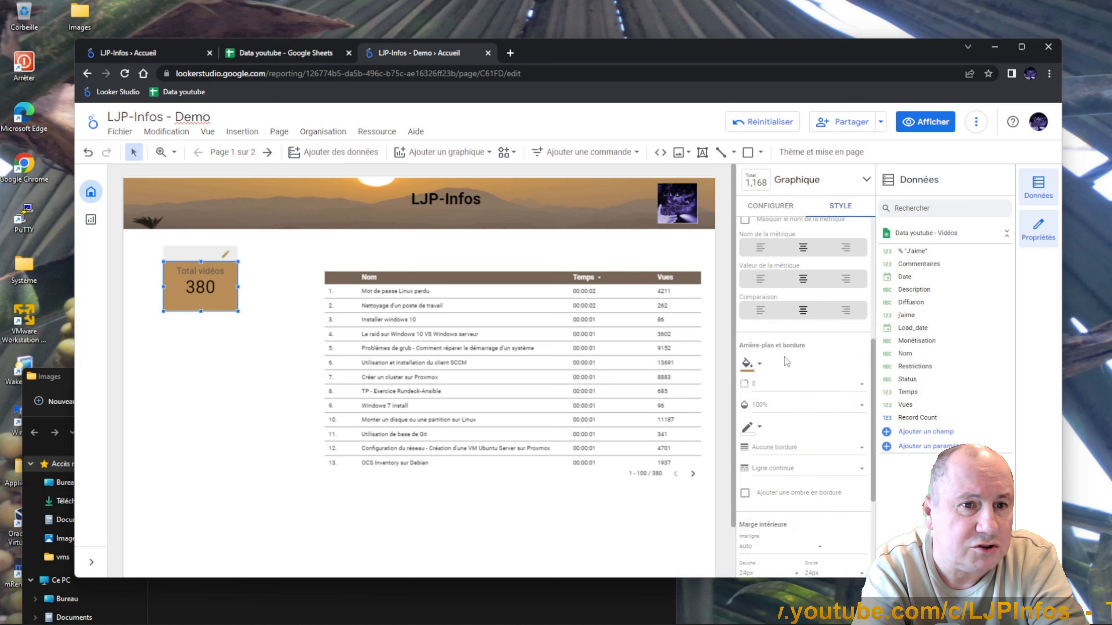
Step: Set the border radius of the Total vidéos scorecard to 5 and deselect it
left_click(788, 386)
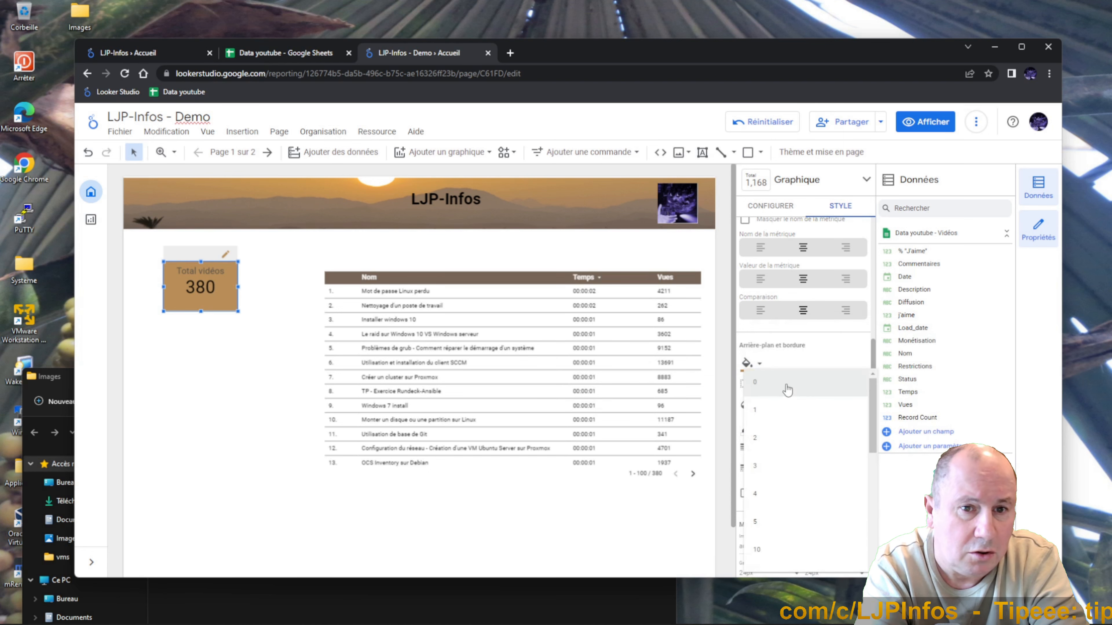
left_click(767, 521)
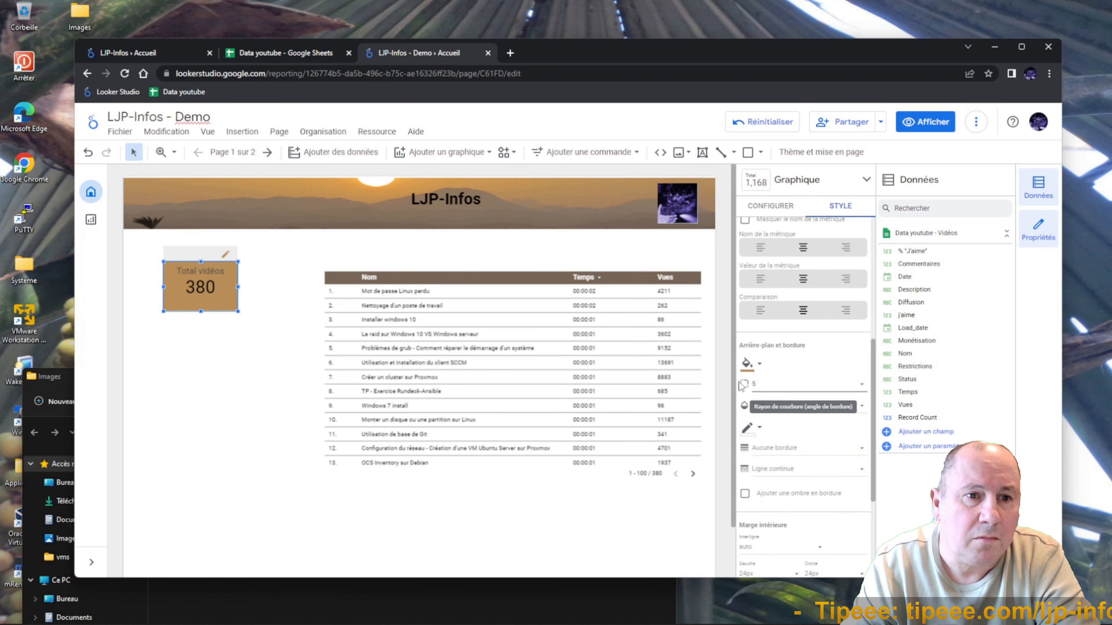
left_click(727, 387)
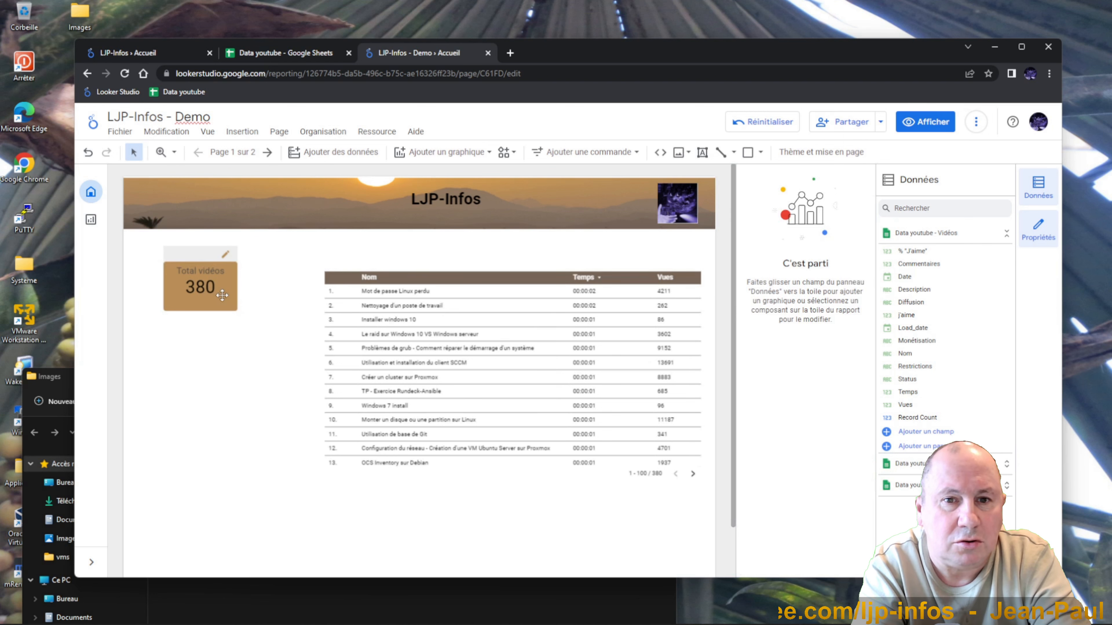
Step: Set the border weight of the Total vidéos scorecard to 2
left_click(206, 291)
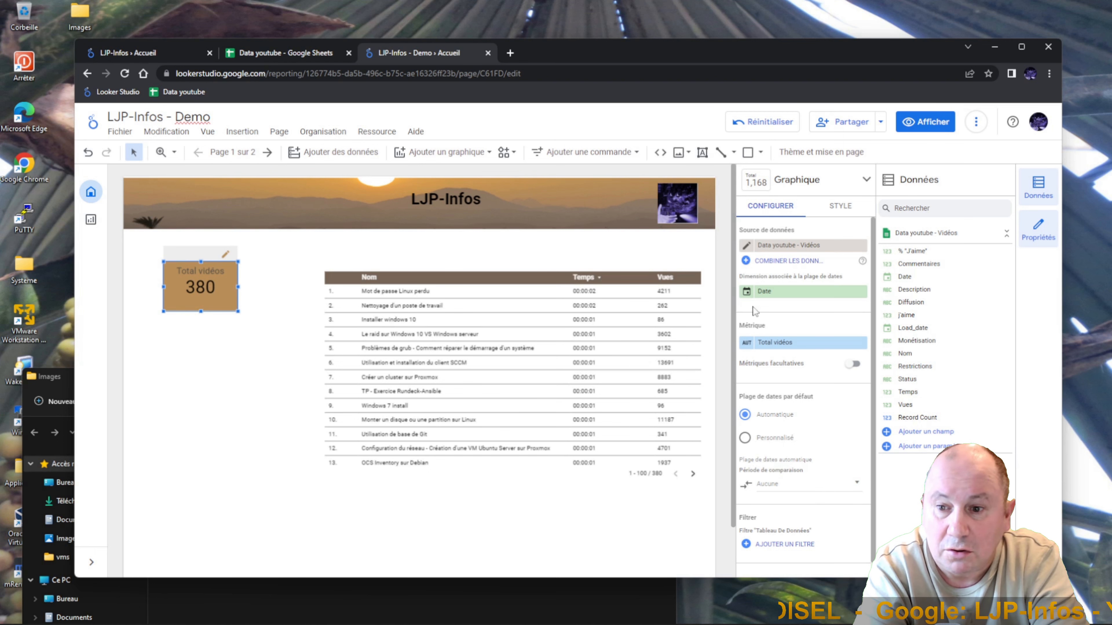
left_click(846, 207)
scroll(847, 371, "down", 10)
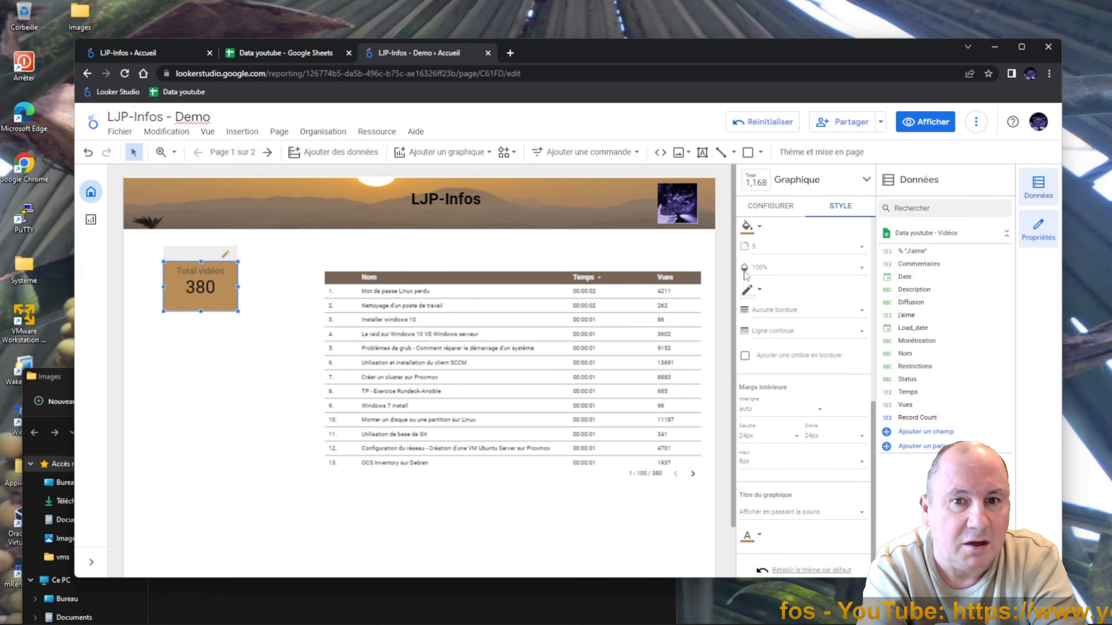
left_click(765, 311)
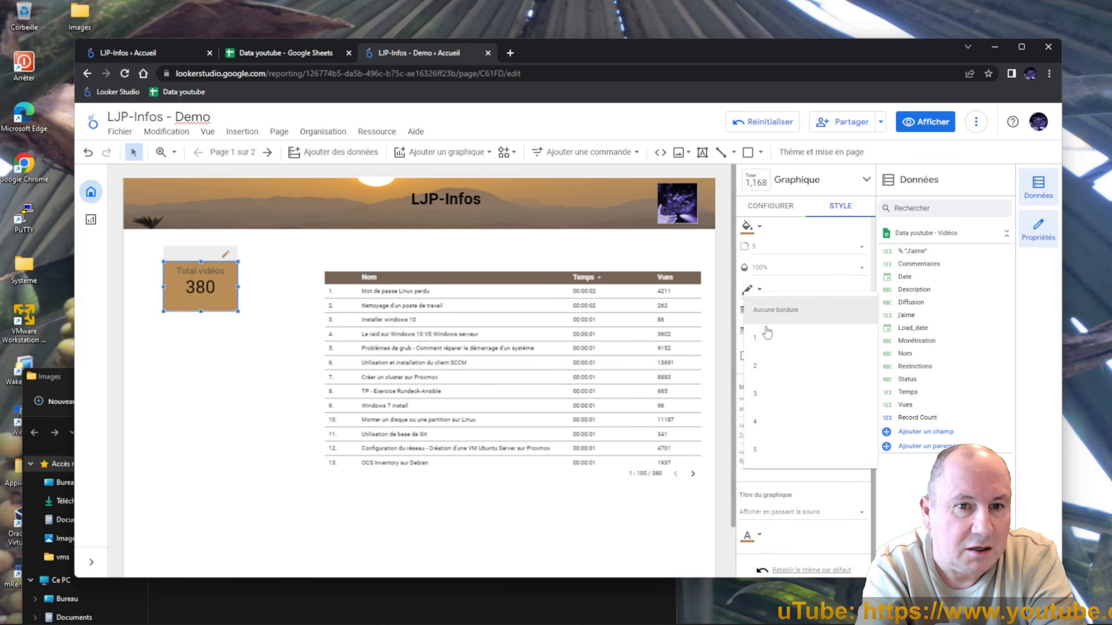
left_click(758, 365)
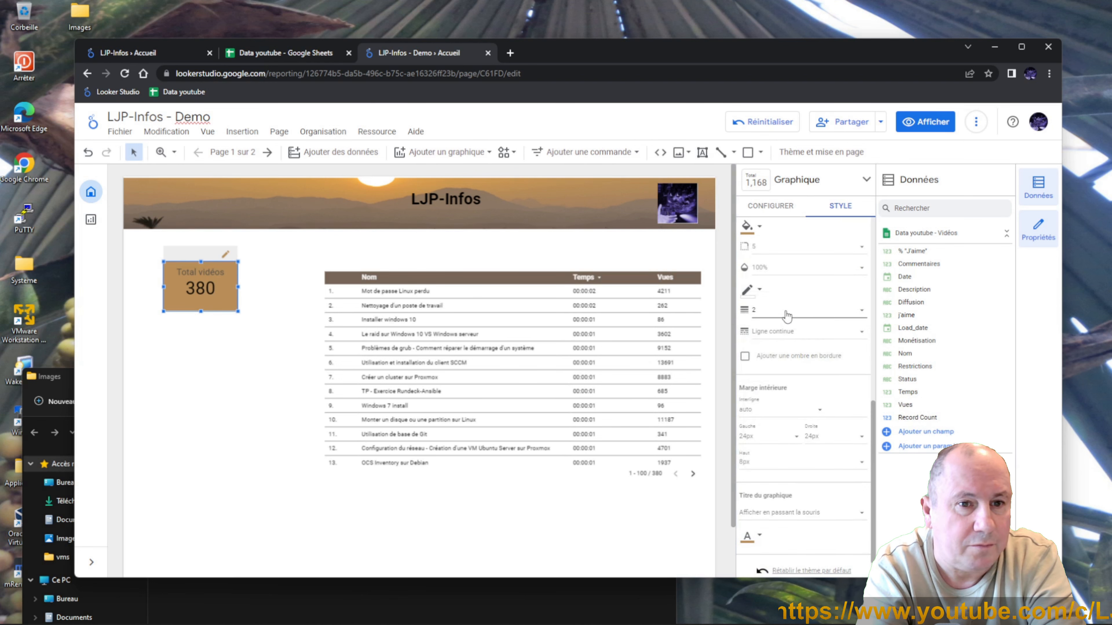
Step: Colour the Total vidéos scorecard's border with the near-black brown theme colour and deselect the scorecard
left_click(754, 299)
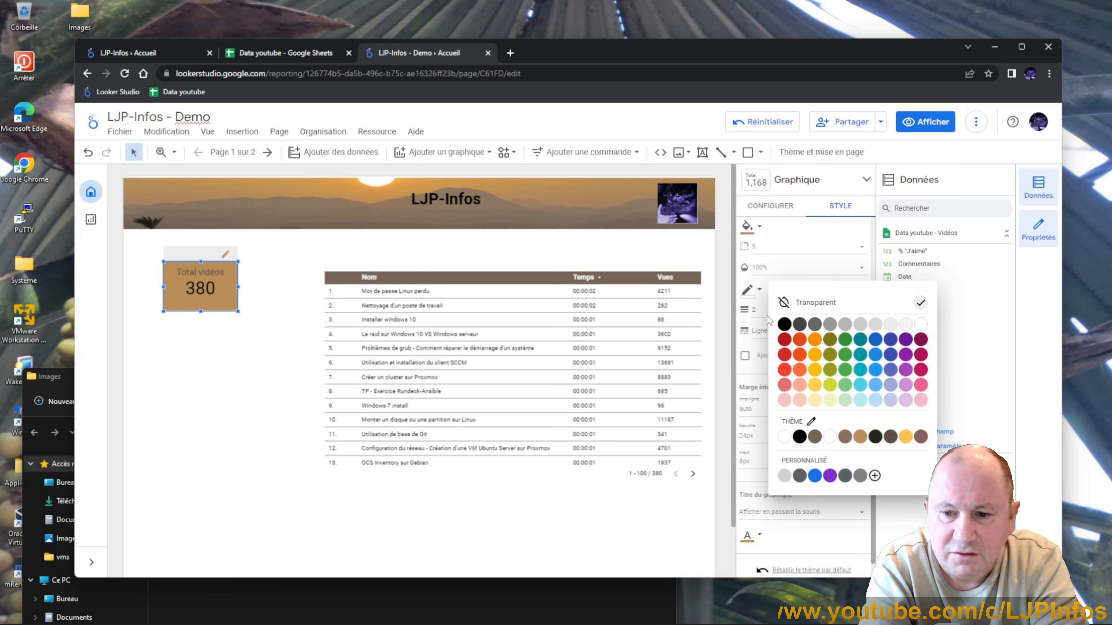
left_click(876, 437)
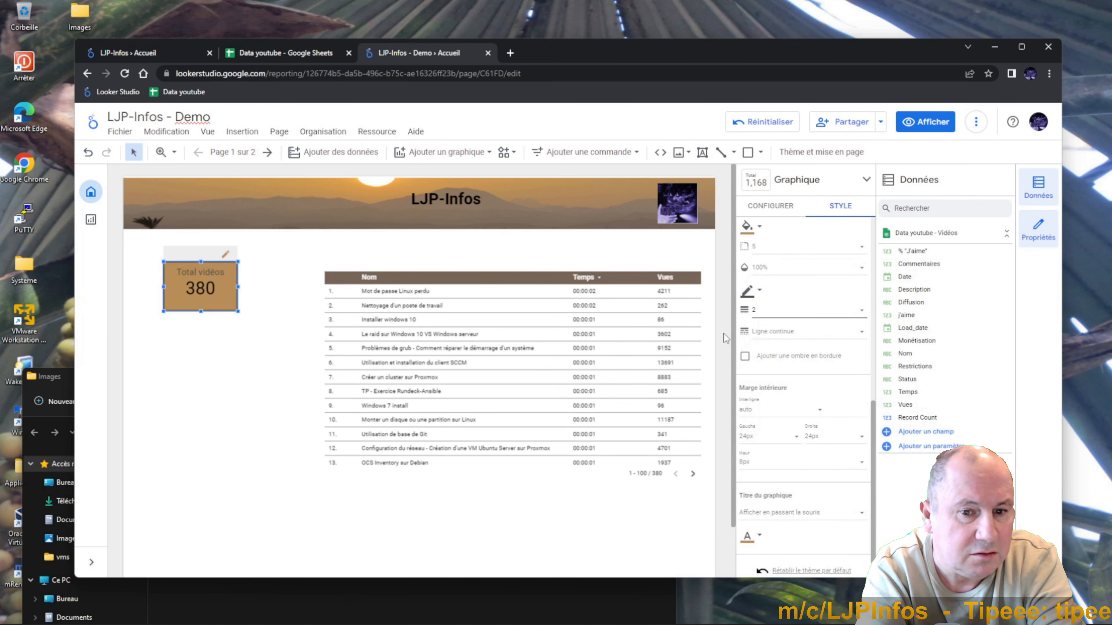
left_click(617, 247)
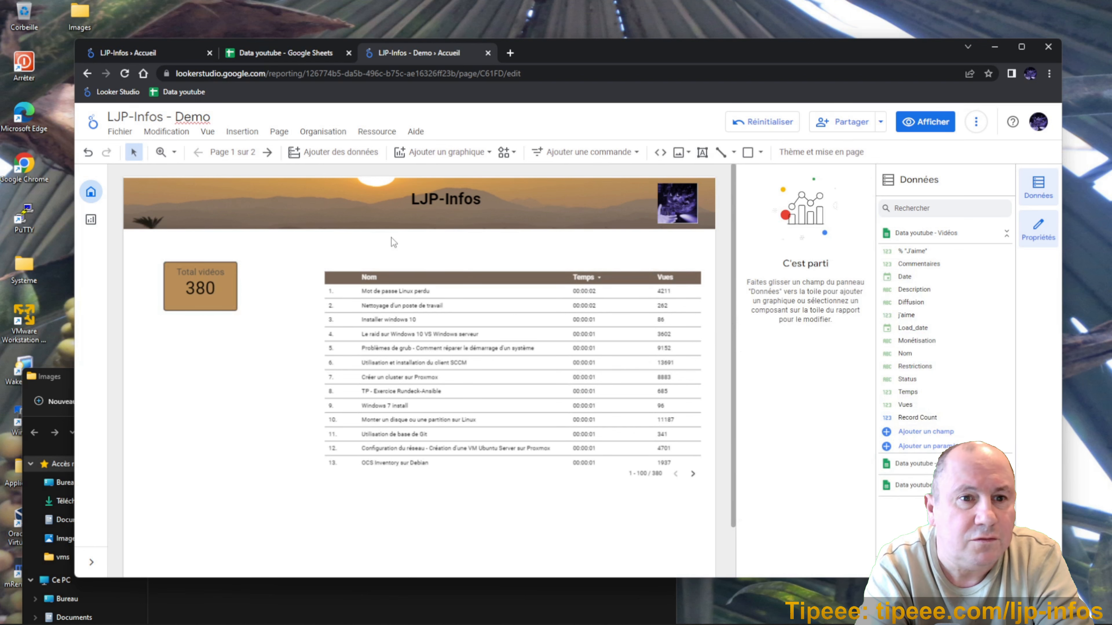
left_click(333, 209)
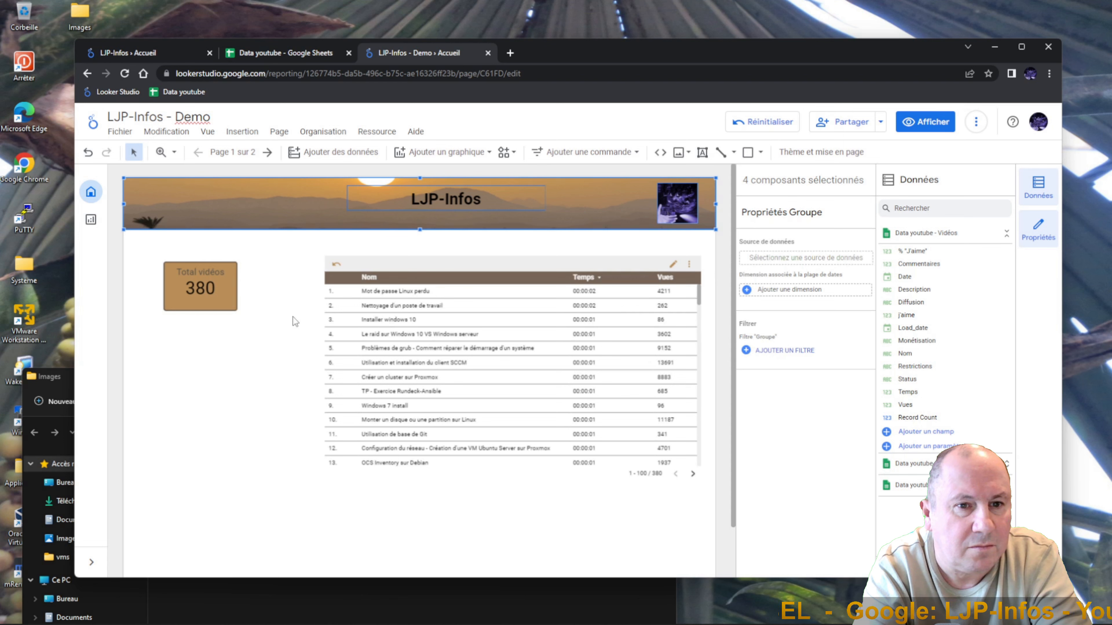
left_click(225, 343)
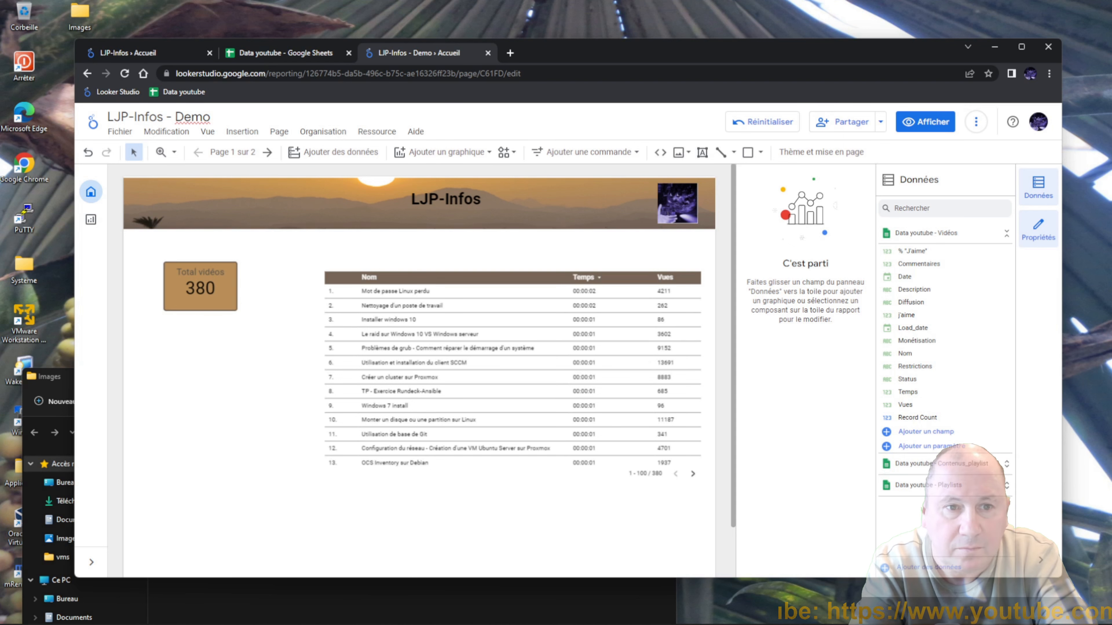
Step: Close the Data youtube spreadsheet and the original LJP-Infos report, leaving the demo report for the Looker Studio home page
left_click(350, 52)
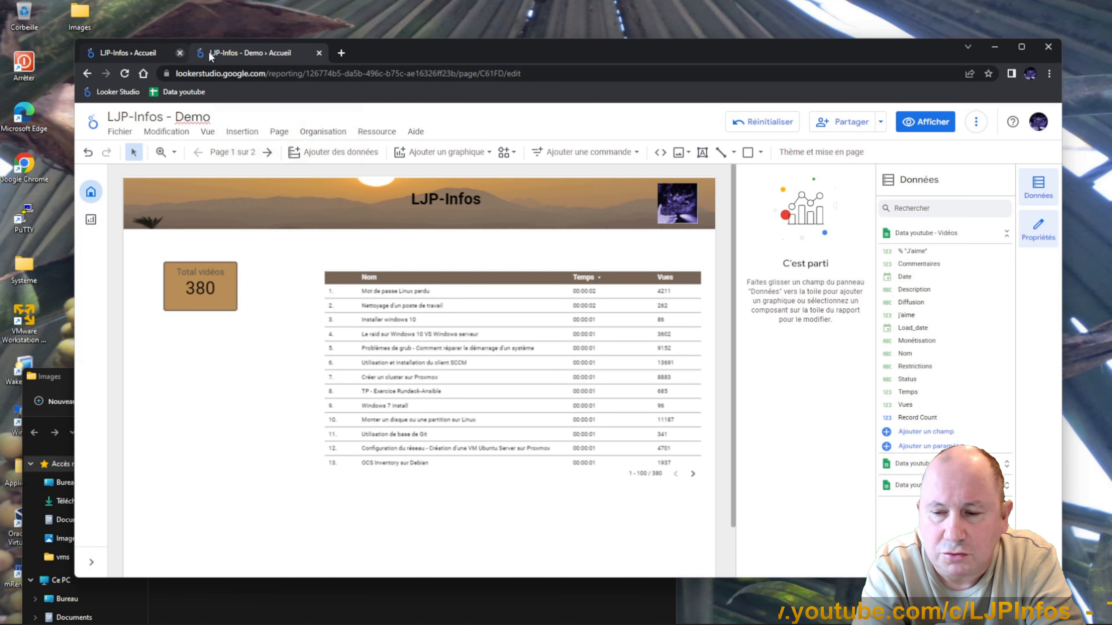
left_click(208, 52)
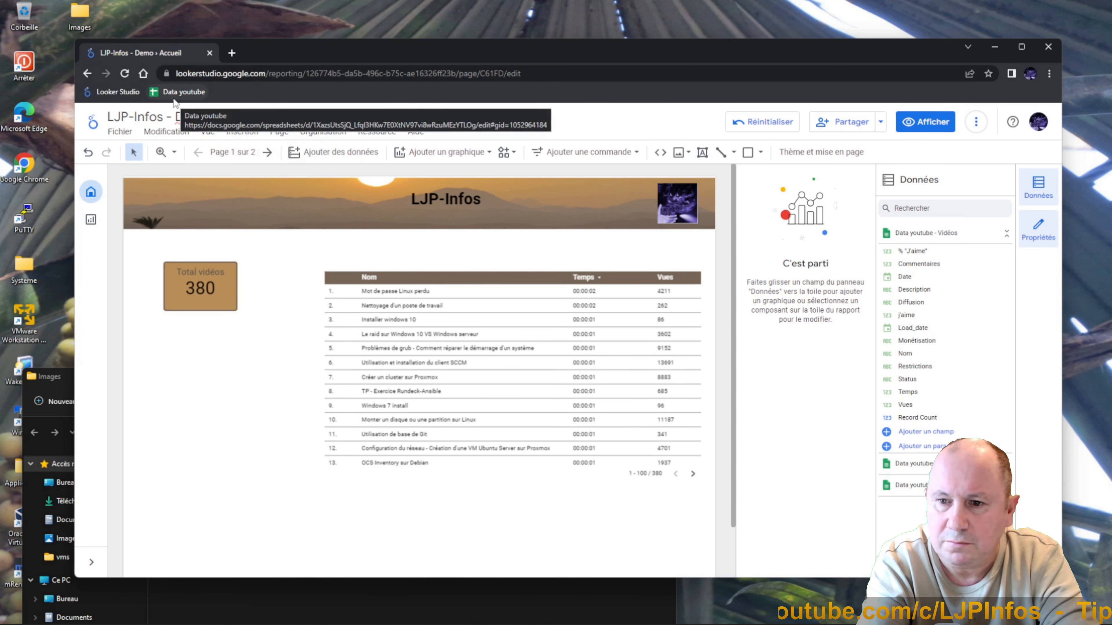
left_click(115, 97)
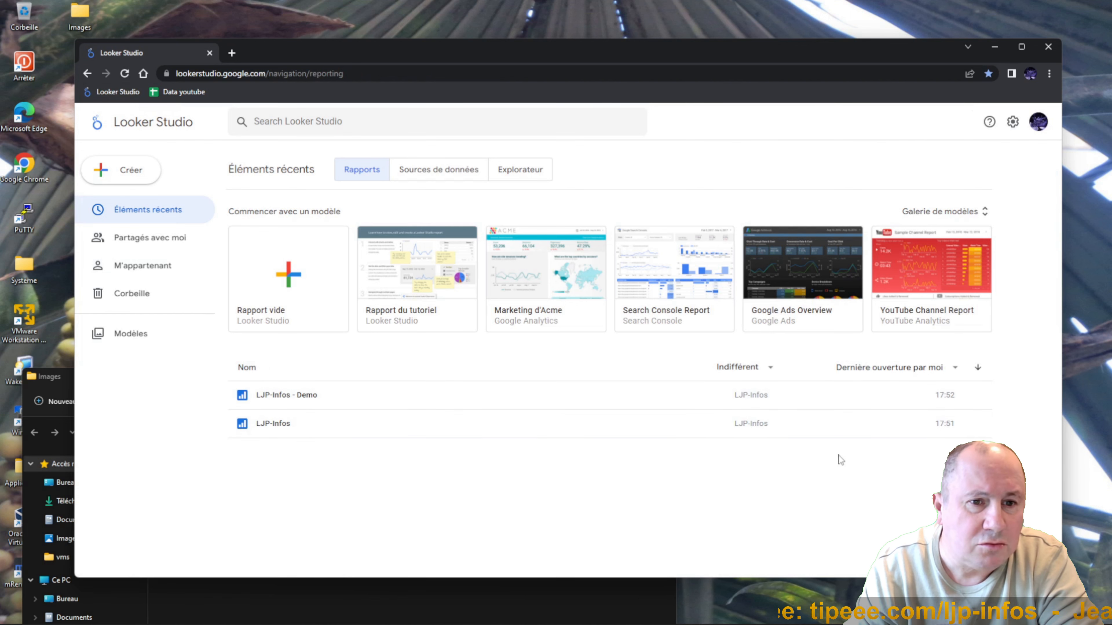
Step: Close the browser window and the Images folder window
left_click(1050, 48)
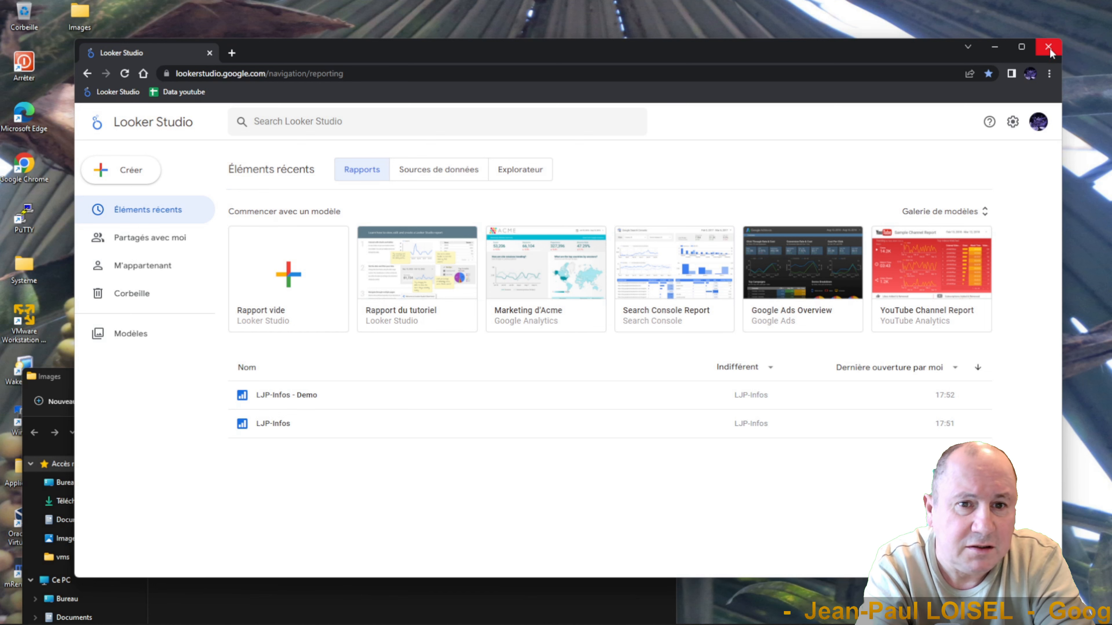
left_click(663, 376)
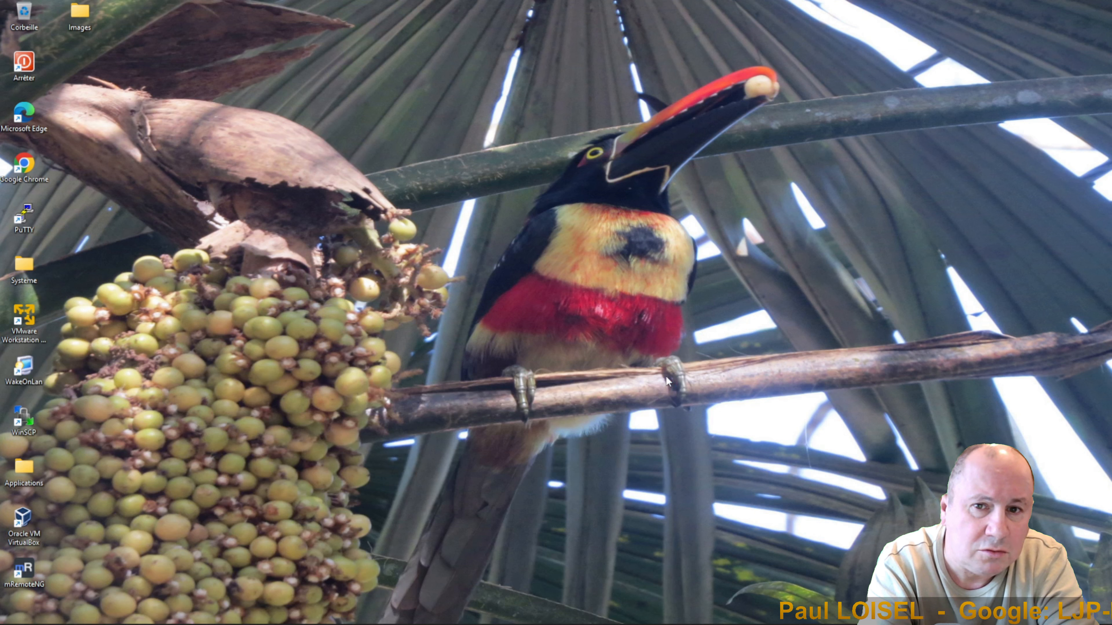